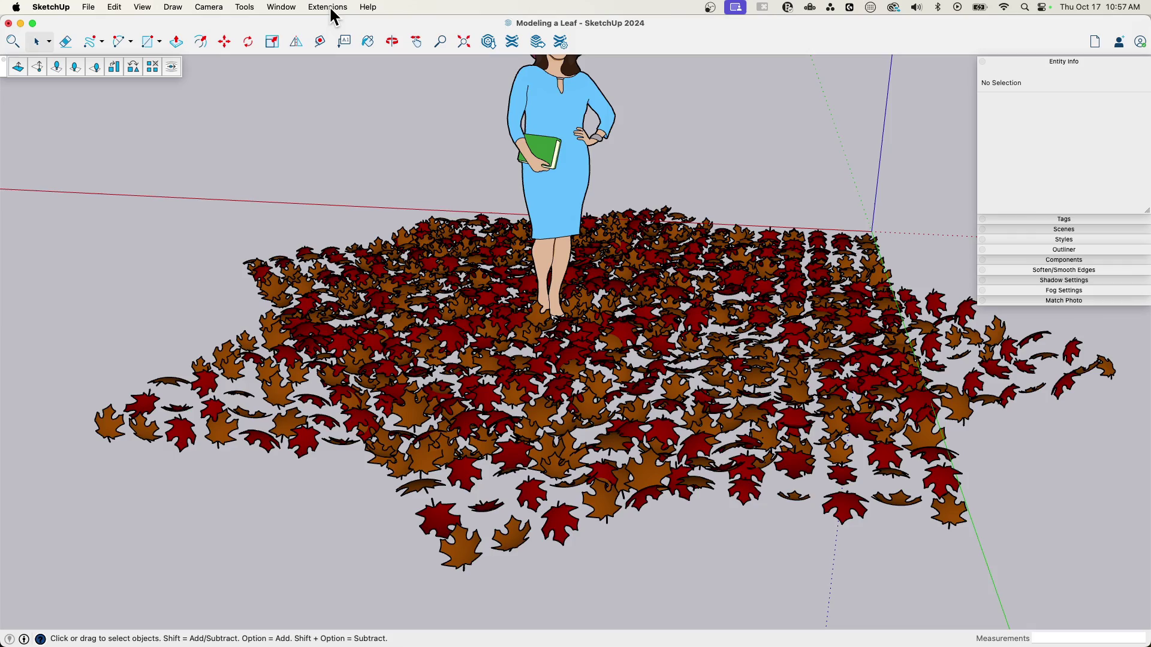
Switch to the open "Modeling a New Leaf" model and select the Leaf.png image.
click(279, 7)
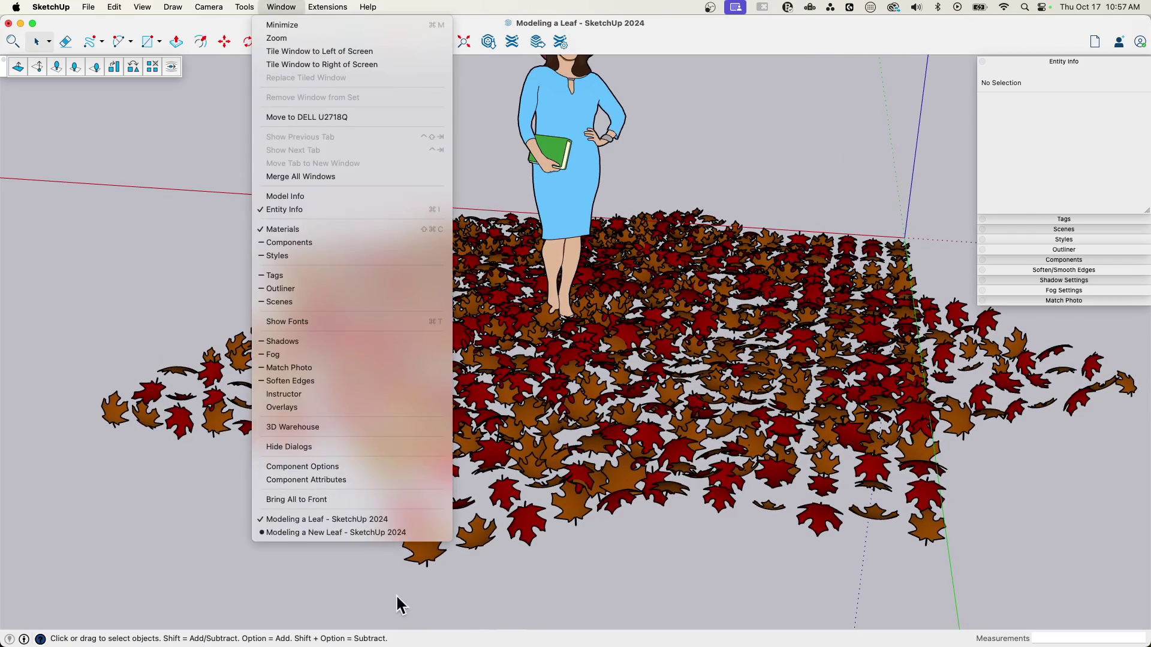
click(355, 531)
click(412, 469)
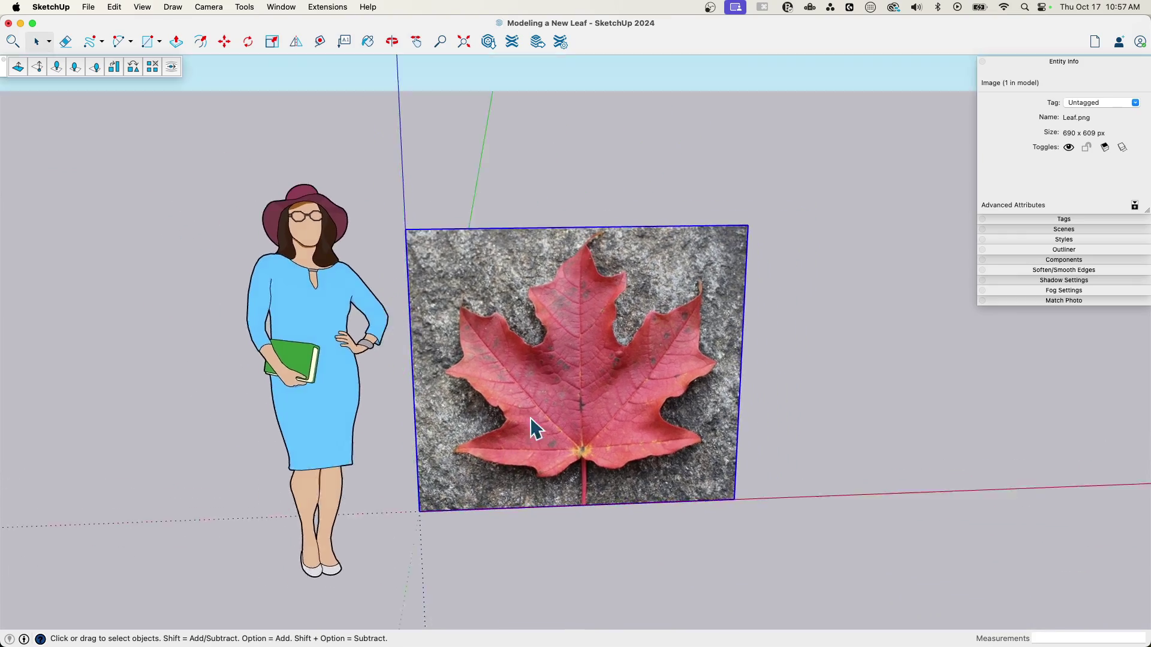
Copy the leaf image about 2' 4 1/2" behind the original along the green axis.
mouse_move(535, 428)
middle_down()
mouse_move(589, 415)
mouse_move(495, 344)
mouse_move(495, 411)
mouse_move(534, 380)
mouse_move(519, 425)
middle_up()
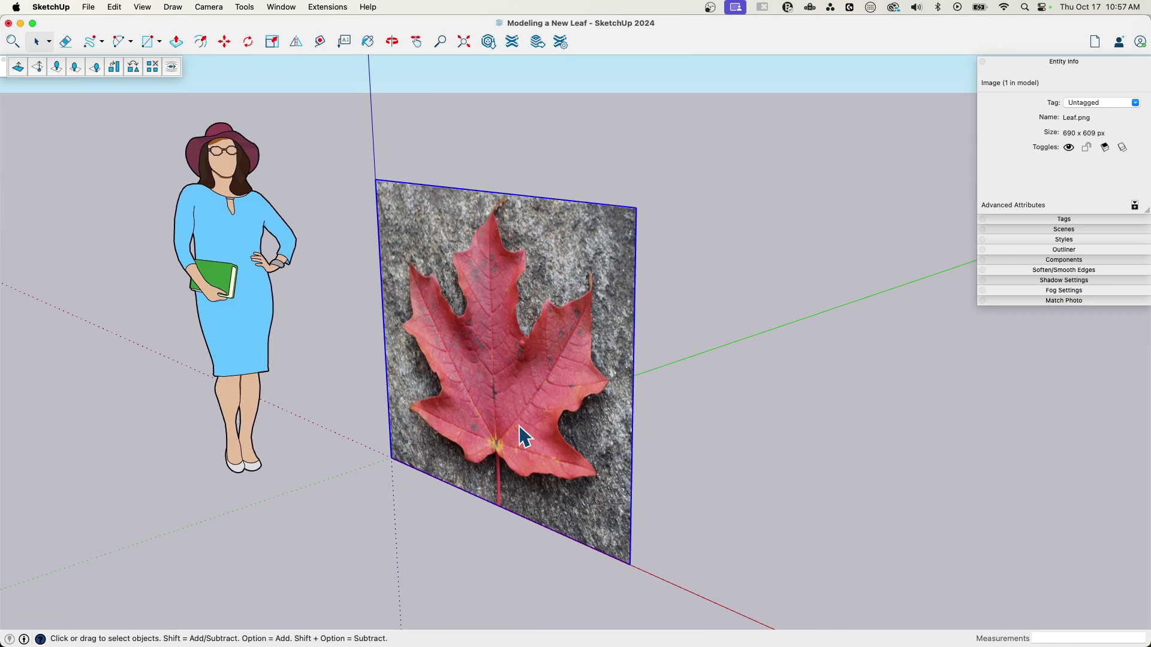
key(m)
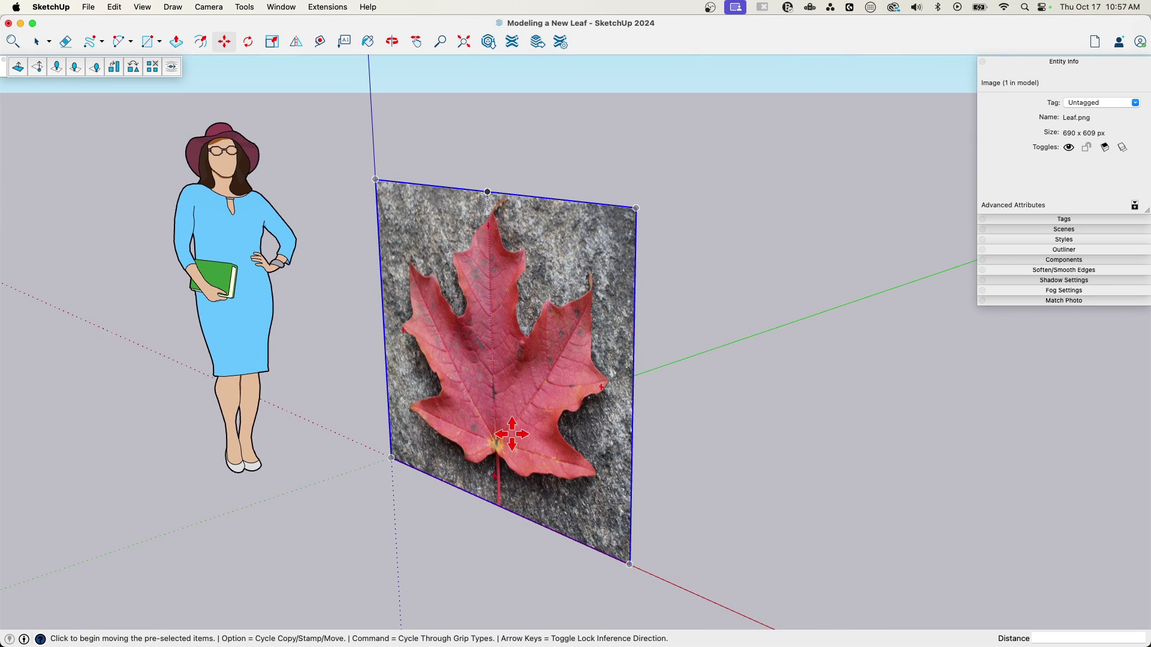
click(631, 561)
key(alt)
click(728, 508)
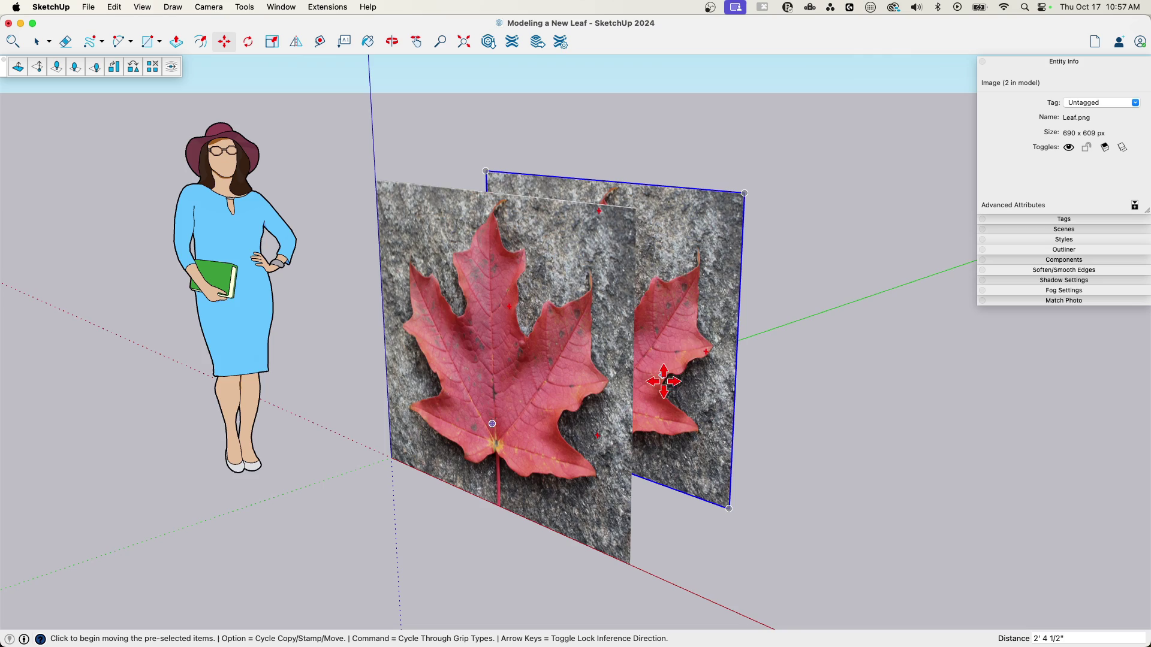
Explode the front leaf image into a textured face and select that face.
scroll(691, 296, up, 2)
middle_drag(691, 295, 543, 347)
key(space)
right_click(543, 347)
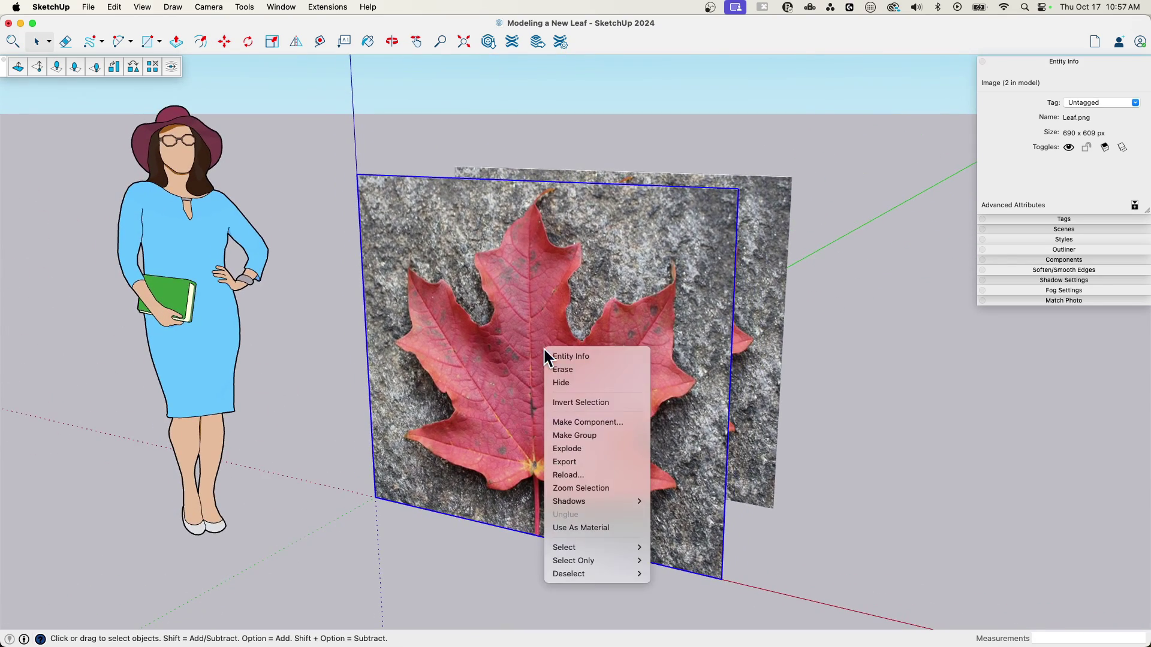
click(595, 449)
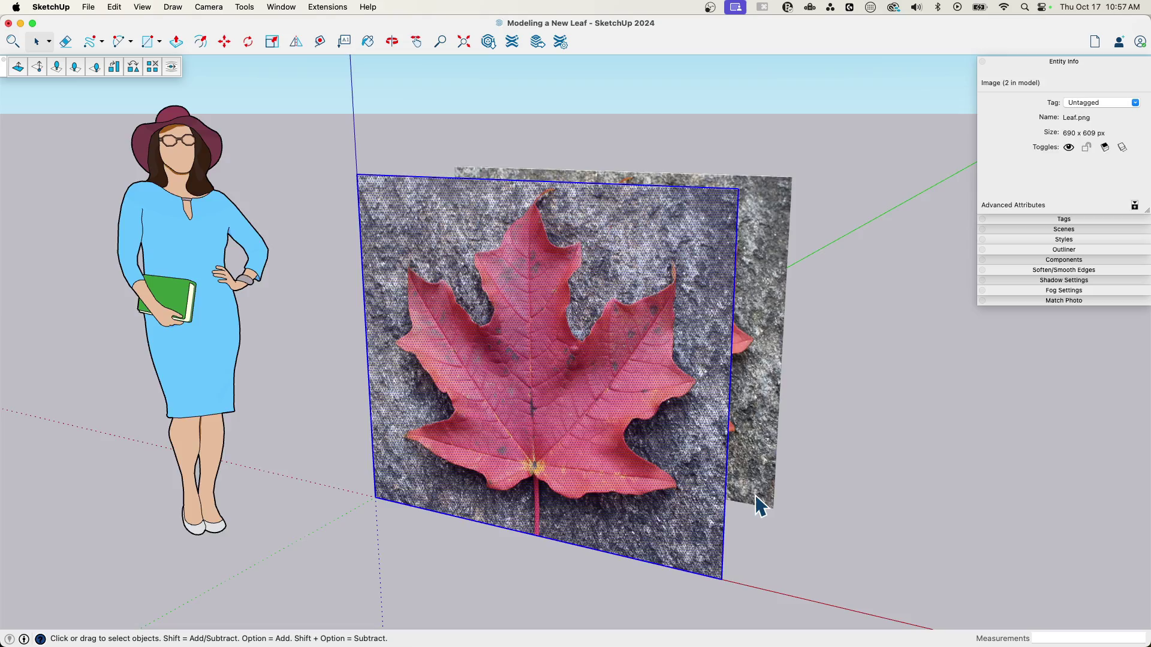
middle_drag(760, 507, 599, 166)
scroll(759, 507, up, 2)
click(476, 165)
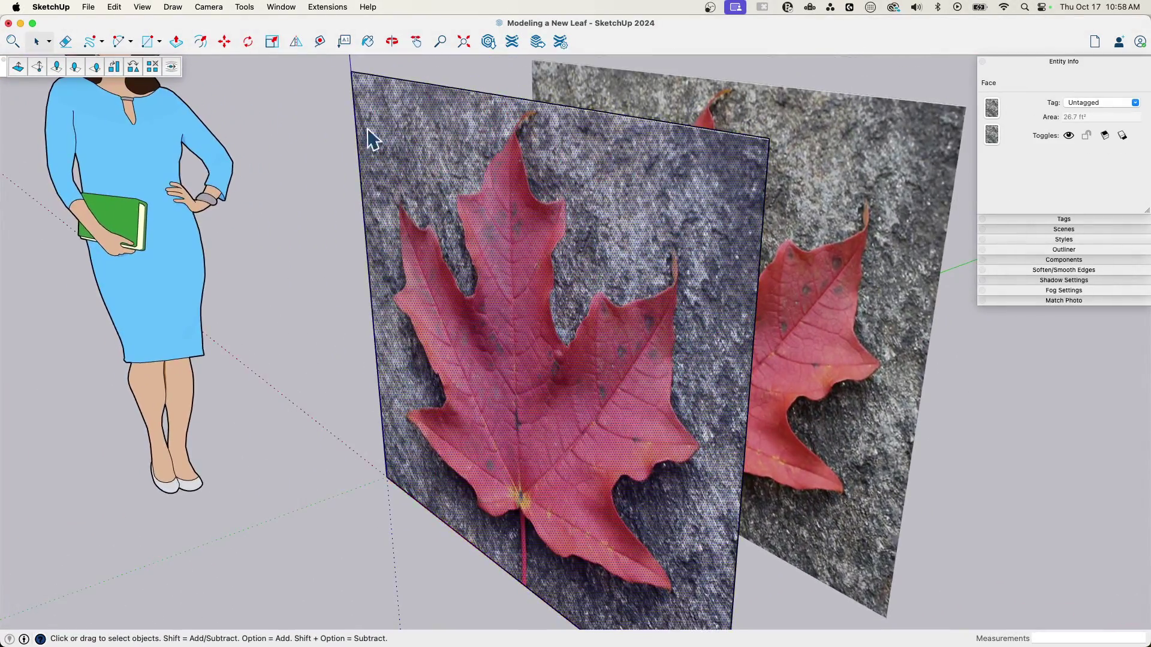
Trace the leaf's edge freehand on the front face from the top tip down to the upper-left lobe's tip.
middle_drag(370, 138, 419, 177)
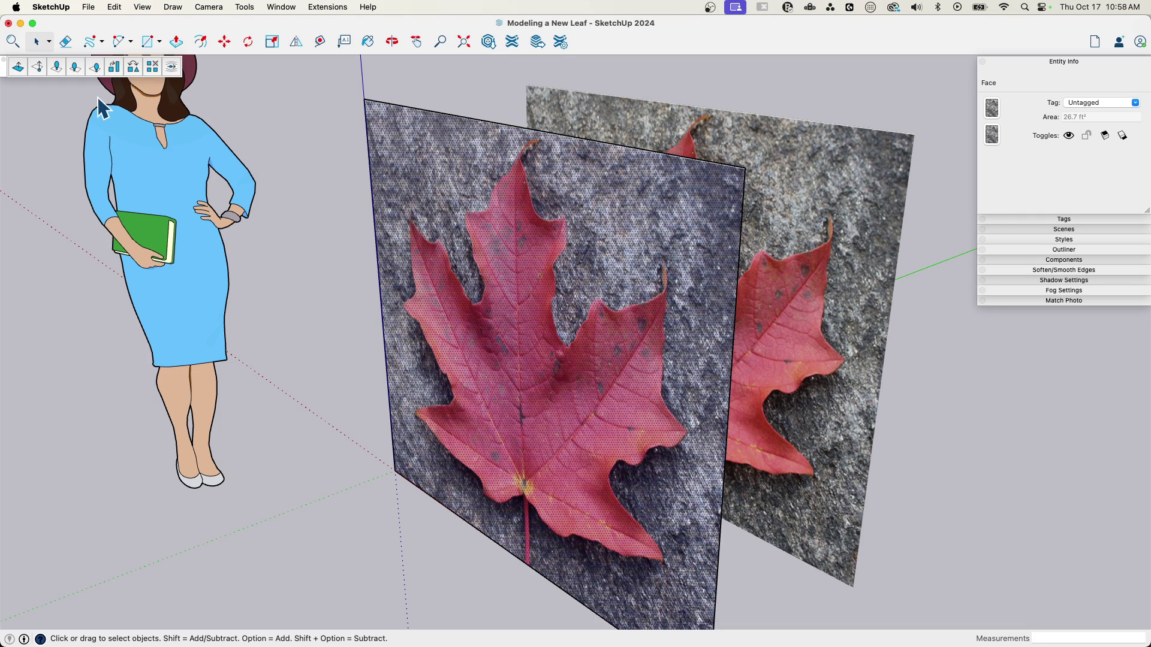
scroll(621, 311, up, 5)
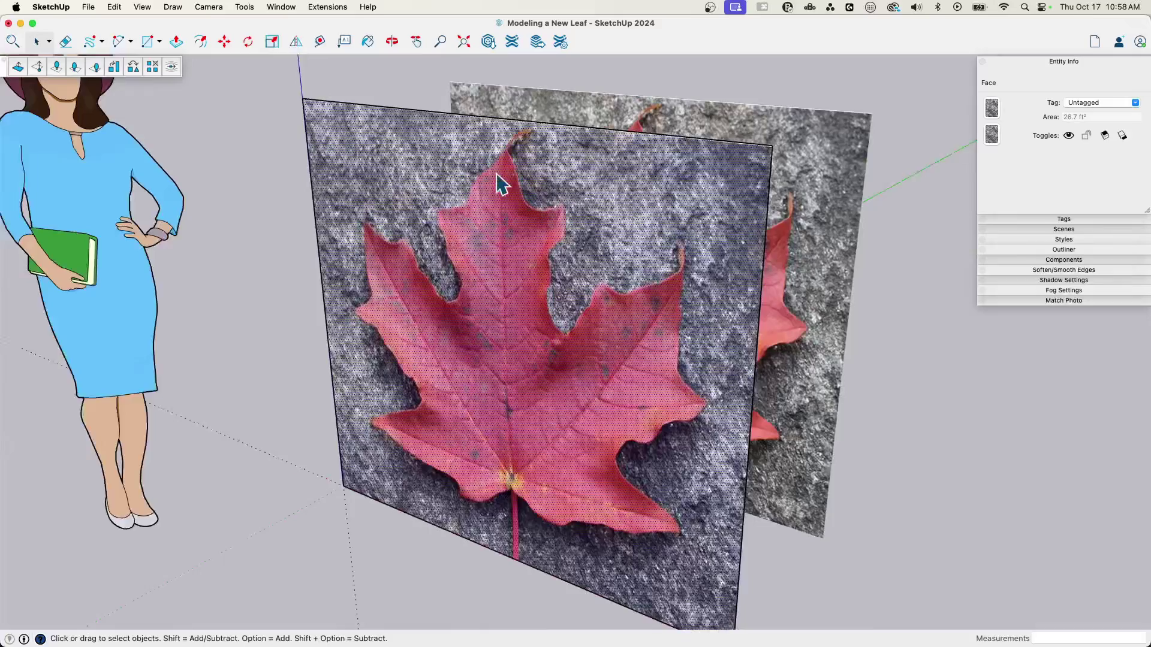
scroll(523, 168, up, 3)
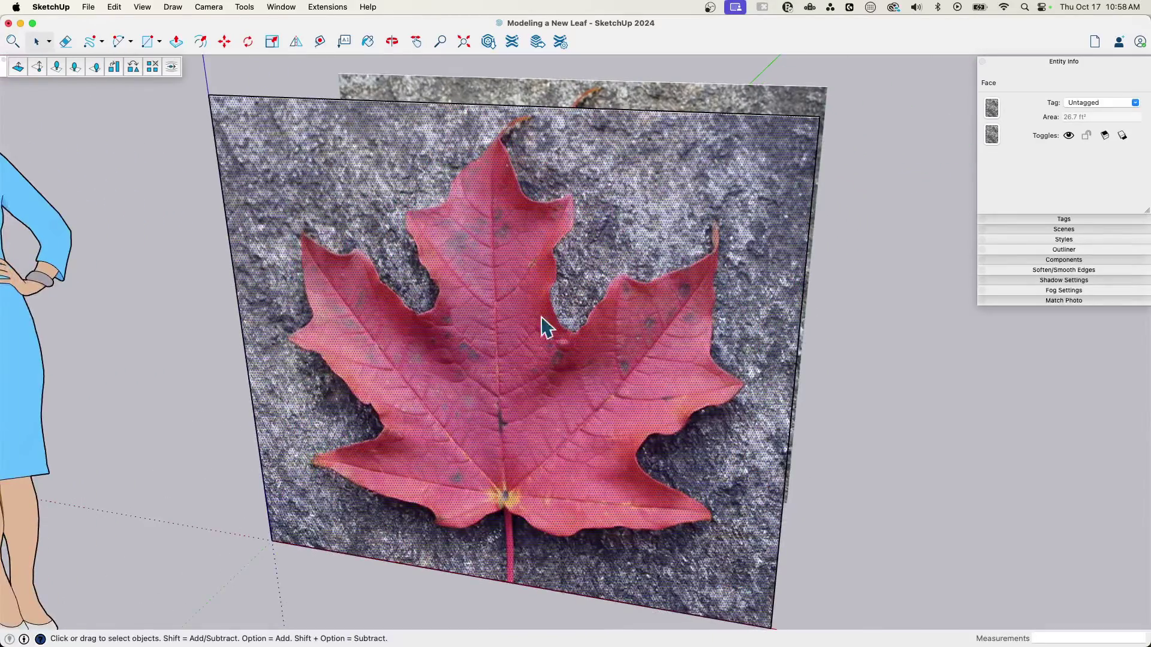
scroll(573, 335, down, 1)
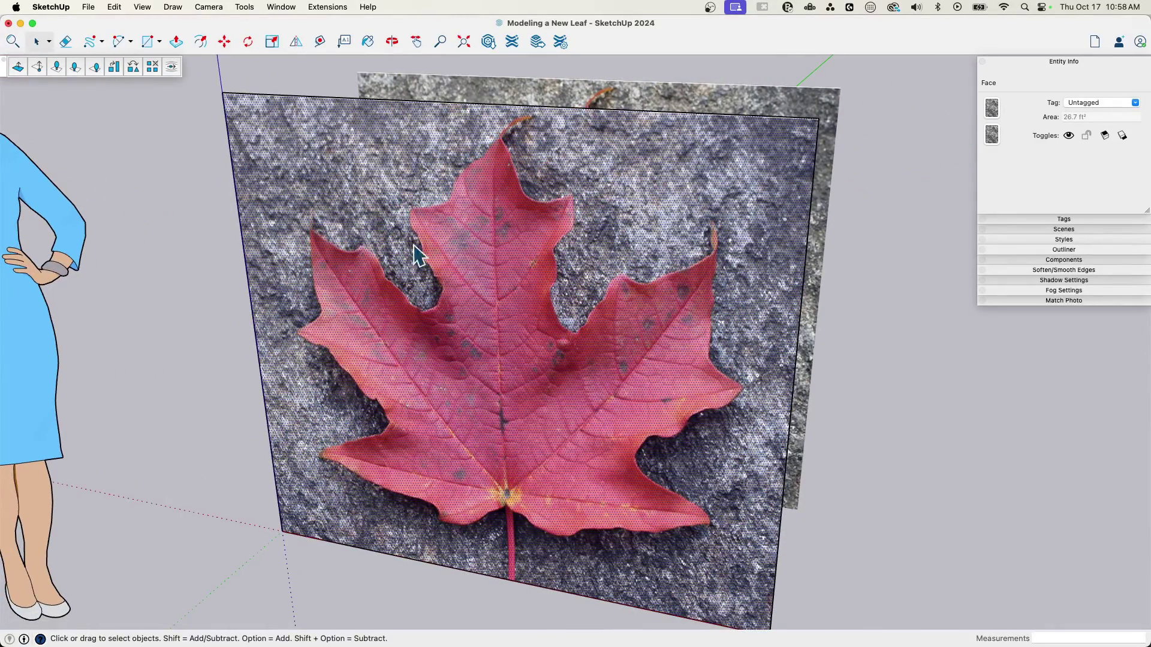
scroll(431, 368, up, 5)
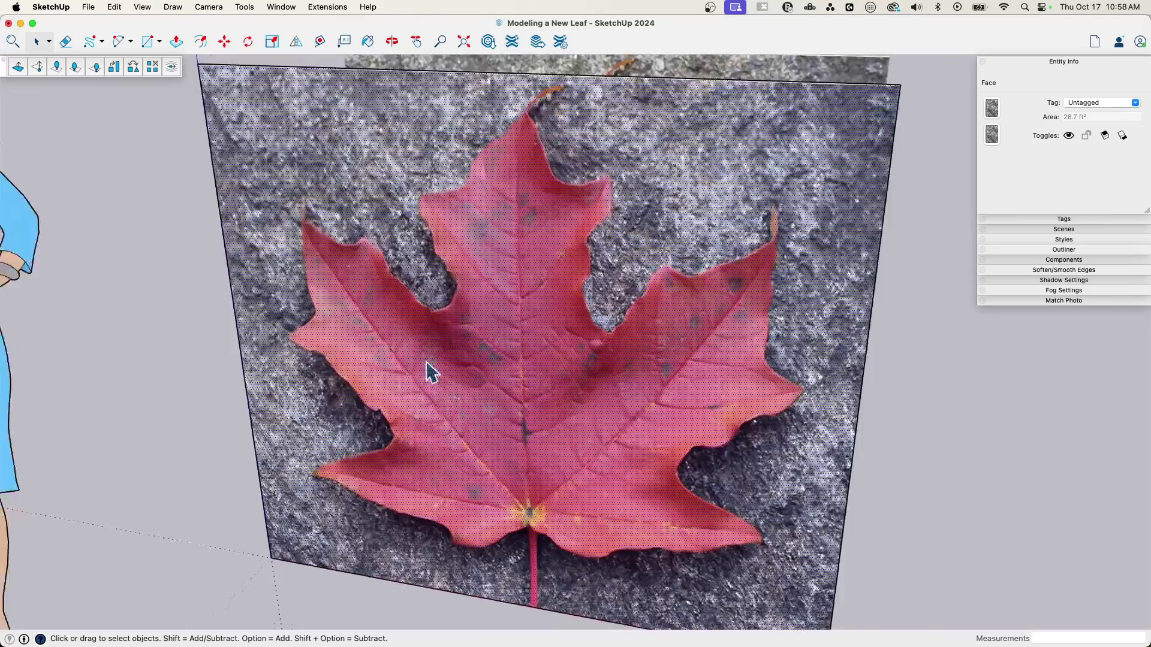
scroll(488, 174, down, 2)
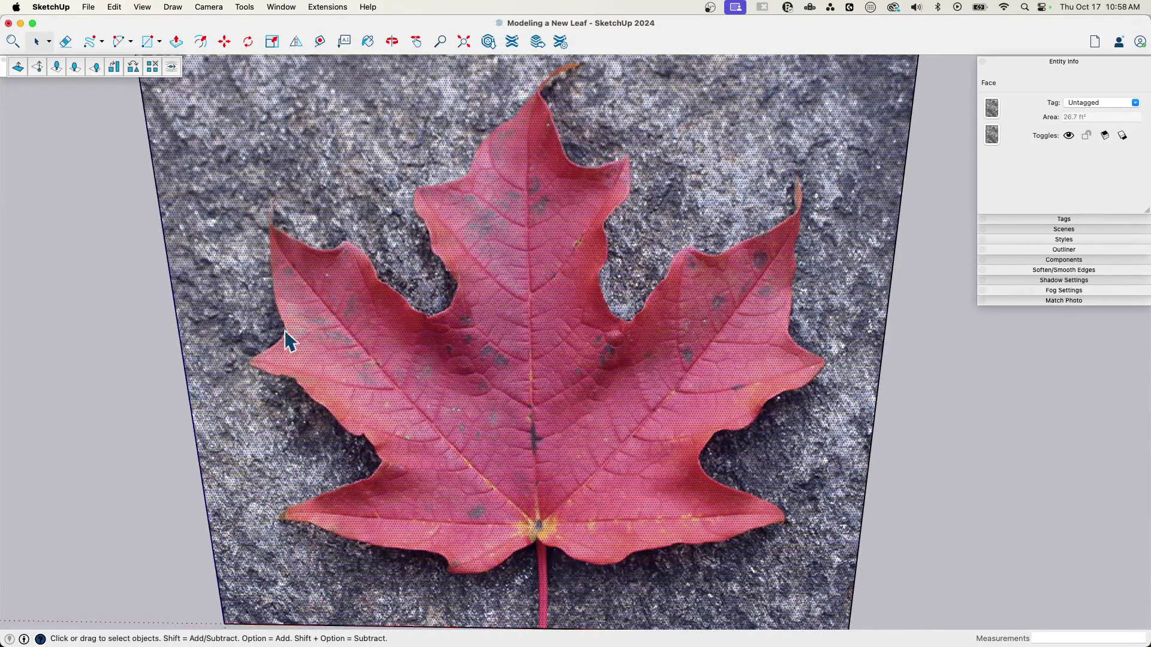
middle_drag(499, 272, 501, 277)
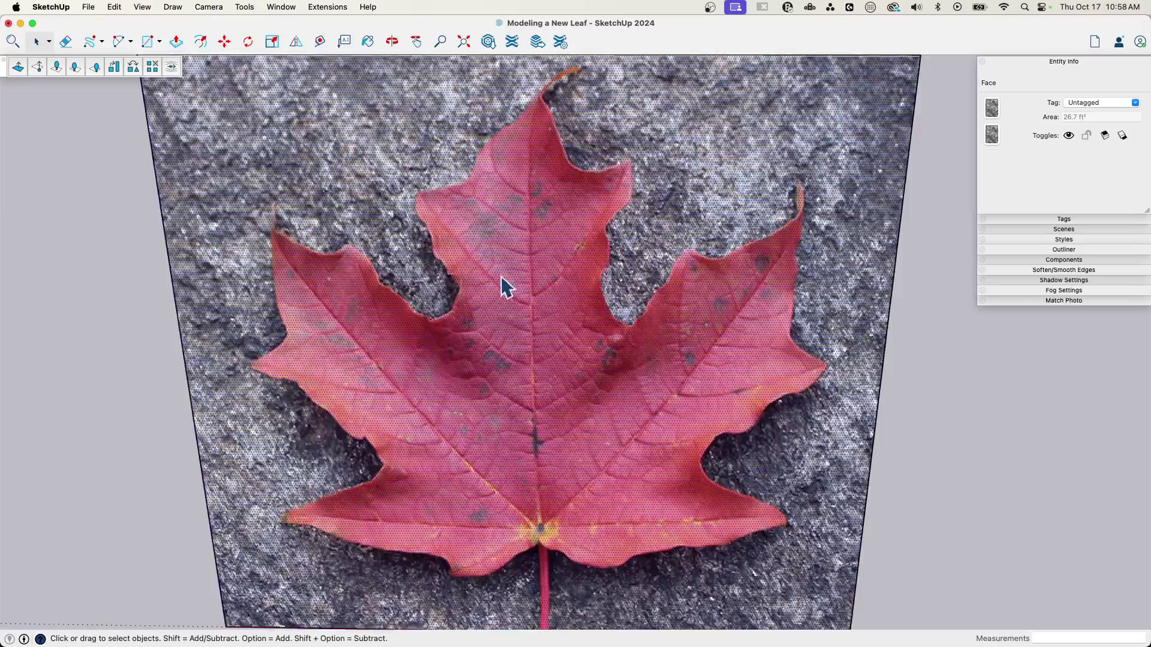
click(89, 48)
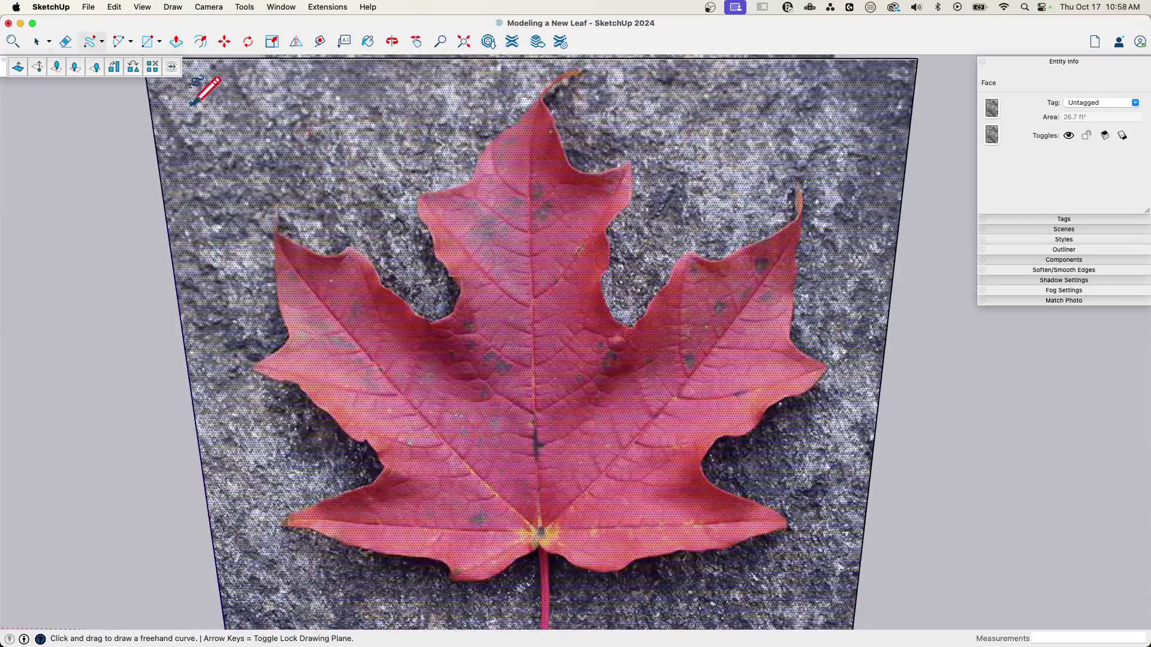
scroll(549, 123, up, 5)
scroll(559, 148, down, 3)
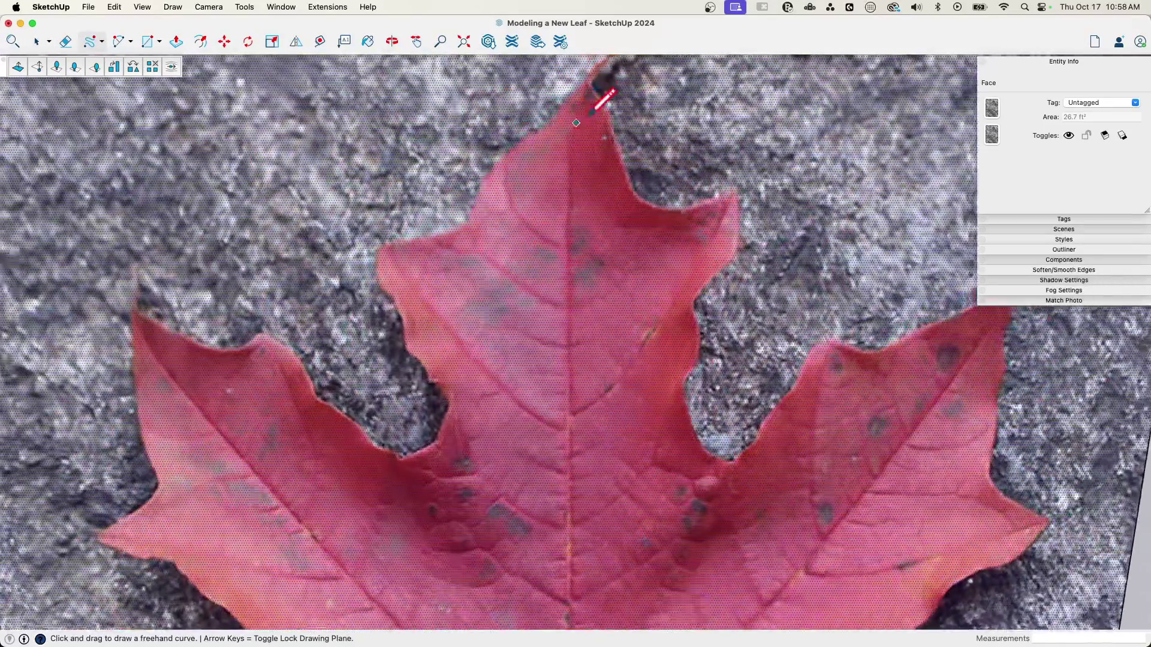
mouse_move(578, 87)
mouse_down()
mouse_move(574, 112)
mouse_move(519, 161)
mouse_move(467, 239)
mouse_move(404, 259)
mouse_move(459, 421)
mouse_move(442, 451)
mouse_move(405, 472)
mouse_move(315, 411)
mouse_move(277, 361)
mouse_move(144, 327)
mouse_up()
Continue the freehand outline around the left side and lower-left lobe, then along the bottom edge past the stem.
mouse_move(145, 327)
middle_down()
mouse_move(206, 389)
mouse_move(323, 193)
mouse_move(328, 120)
middle_up()
mouse_move(325, 115)
mouse_down()
mouse_move(331, 273)
mouse_move(306, 303)
mouse_move(454, 428)
mouse_move(472, 459)
mouse_move(464, 483)
mouse_move(315, 561)
mouse_up()
shift+middle_drag(420, 624, 405, 477)
scroll(412, 466, up, 2)
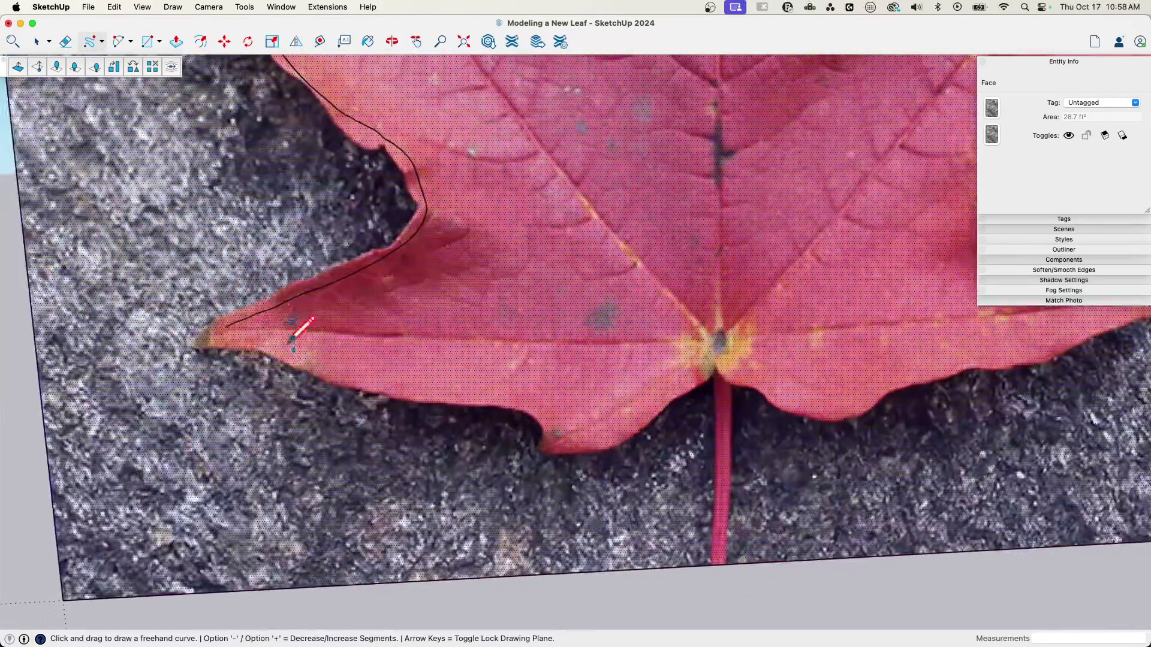
mouse_move(224, 327)
mouse_down()
mouse_move(307, 357)
mouse_move(466, 383)
mouse_move(543, 407)
mouse_move(569, 432)
mouse_move(608, 424)
mouse_move(719, 362)
mouse_up()
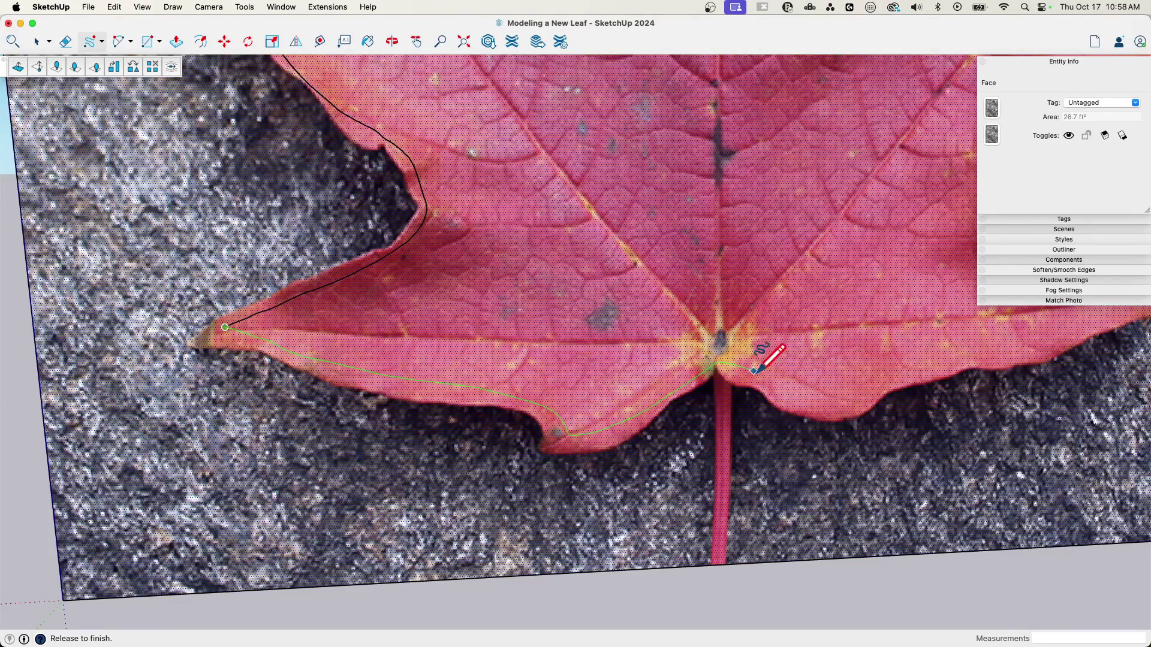
mouse_move(754, 371)
mouse_down()
mouse_move(814, 405)
mouse_move(966, 349)
mouse_move(1037, 346)
mouse_up()
Extend the freehand outline around the lower-right lobe and up to the leaf's rightmost point.
mouse_move(1036, 346)
shift+middle_down()
mouse_move(734, 346)
mouse_move(567, 493)
shift+middle_up()
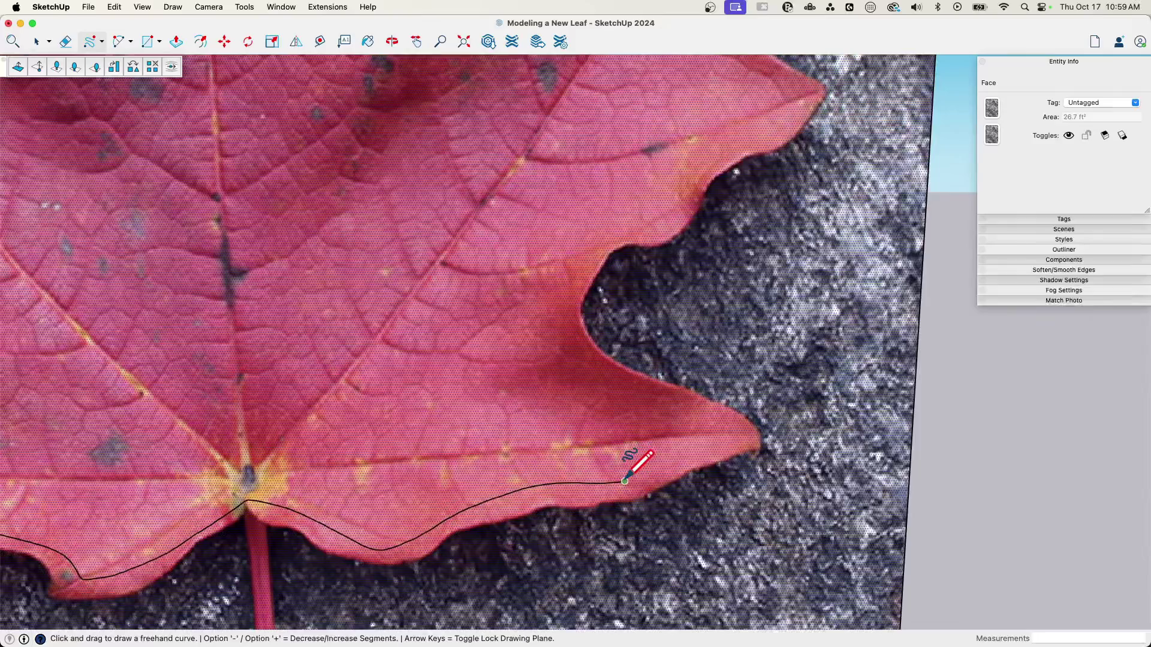
drag(628, 480, 717, 449)
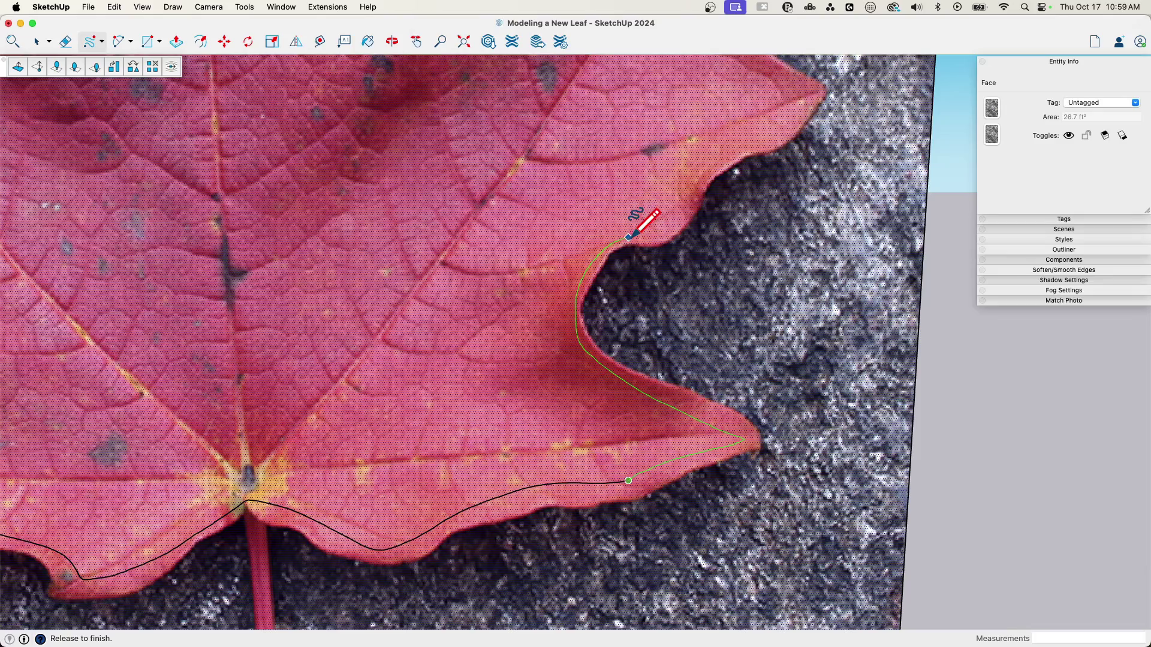
mouse_move(628, 238)
mouse_down()
mouse_move(667, 226)
mouse_move(693, 186)
mouse_move(780, 130)
mouse_up()
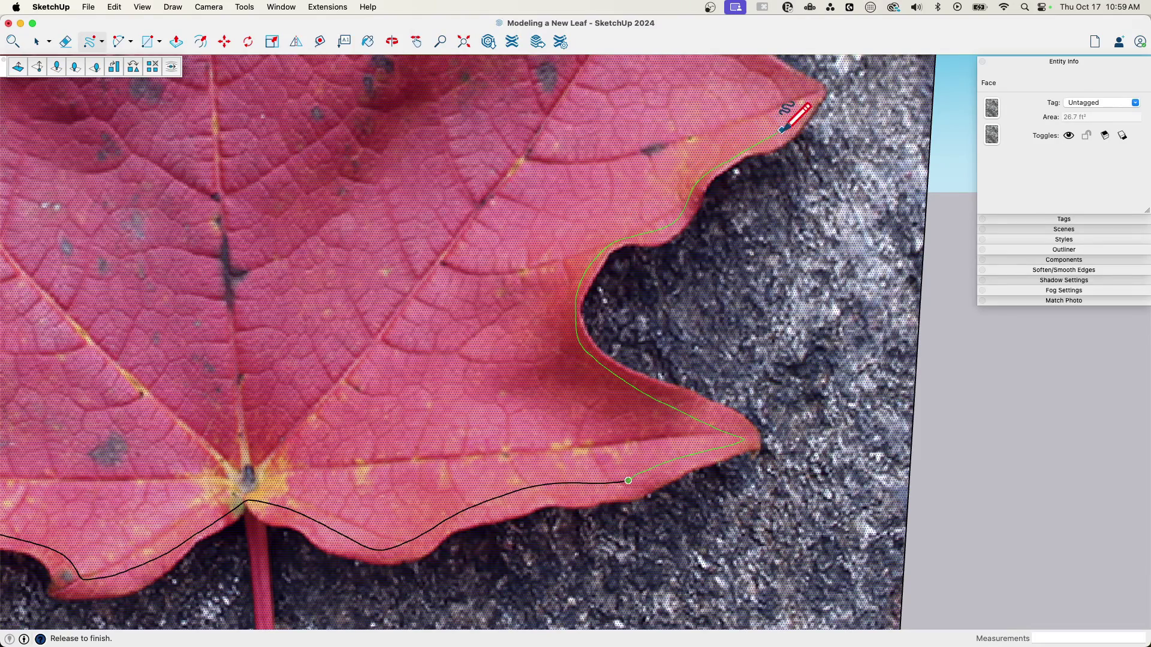
drag(816, 94, 818, 94)
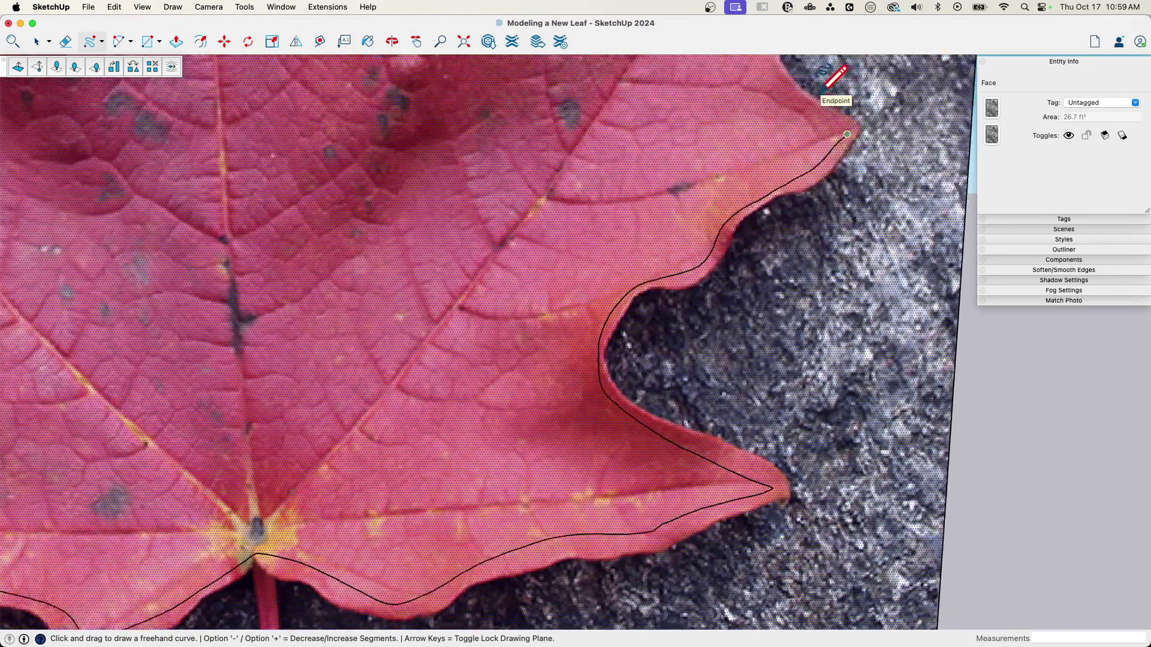
Trace the upper-right lobe freehand, through the notch beside it and up the right side of the central lobe.
shift+middle_drag(818, 95, 827, 239)
scroll(827, 239, down, 2)
scroll(838, 292, up, 3)
shift+middle_drag(860, 391, 873, 494)
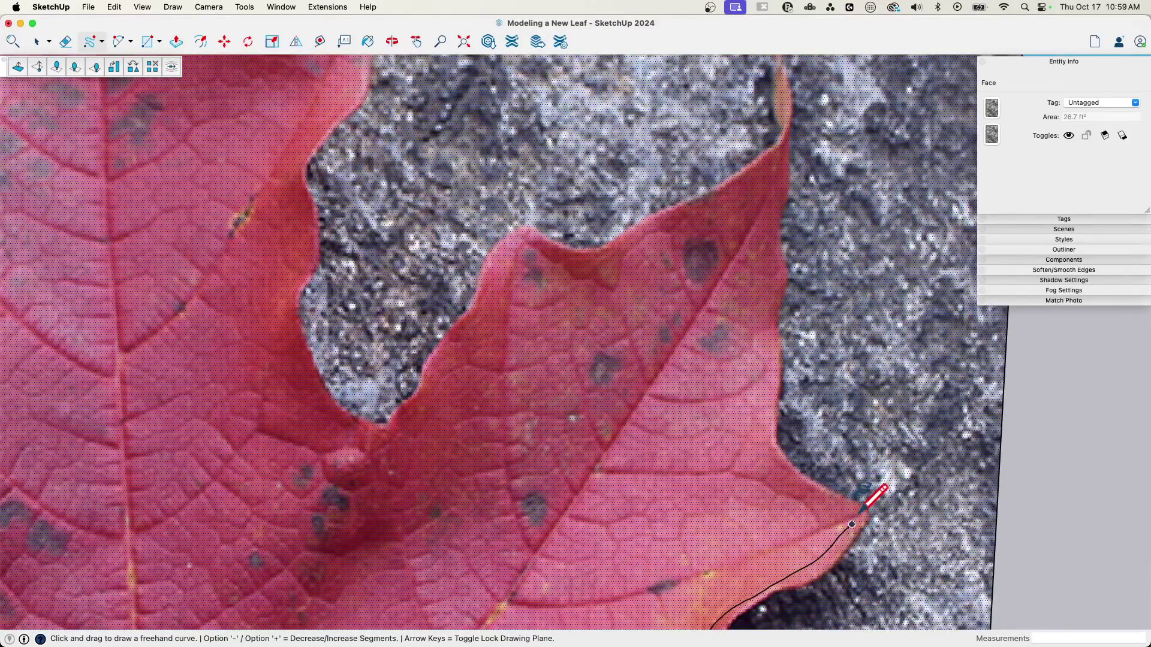
drag(855, 521, 832, 499)
drag(775, 461, 754, 374)
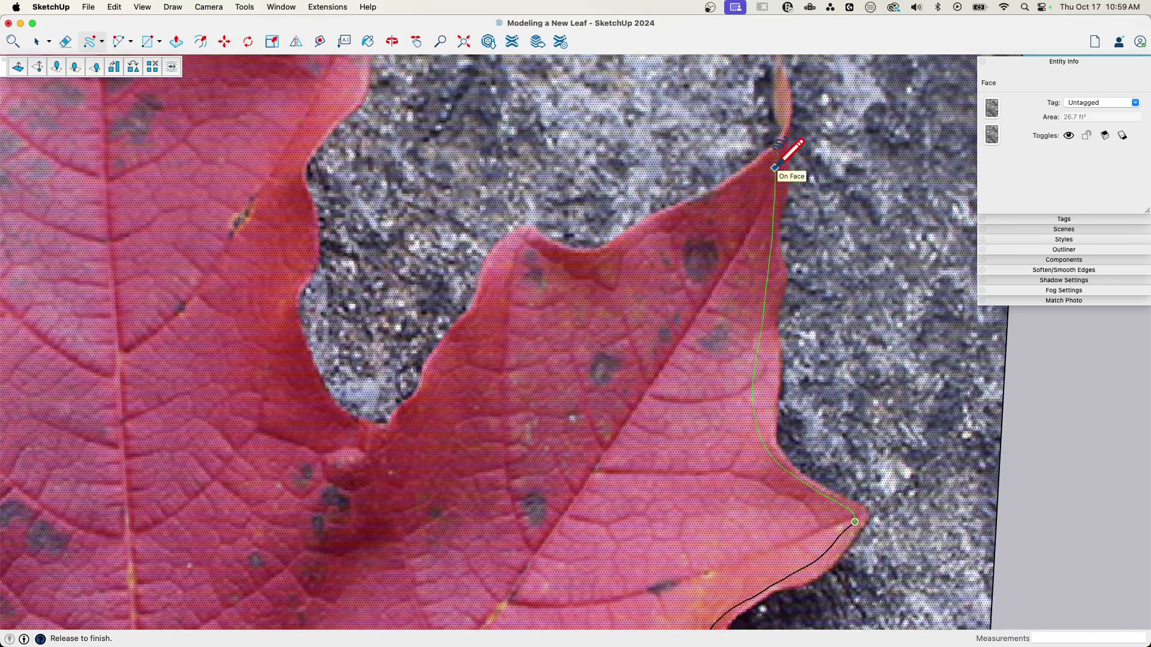
drag(774, 168, 732, 200)
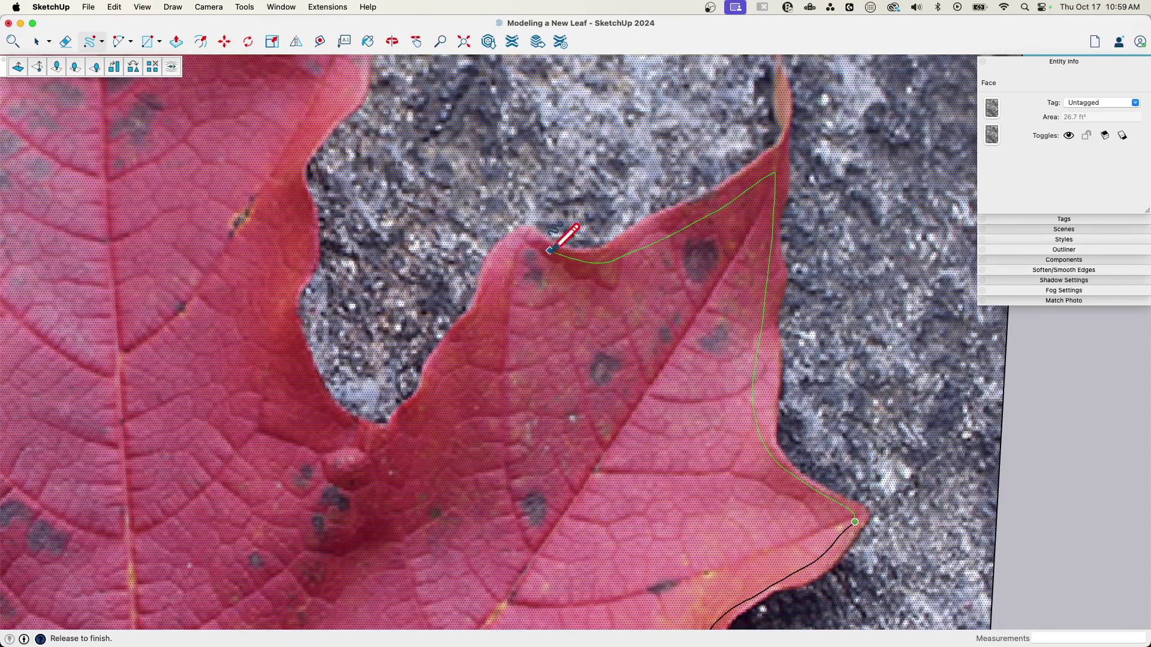
drag(503, 252, 481, 309)
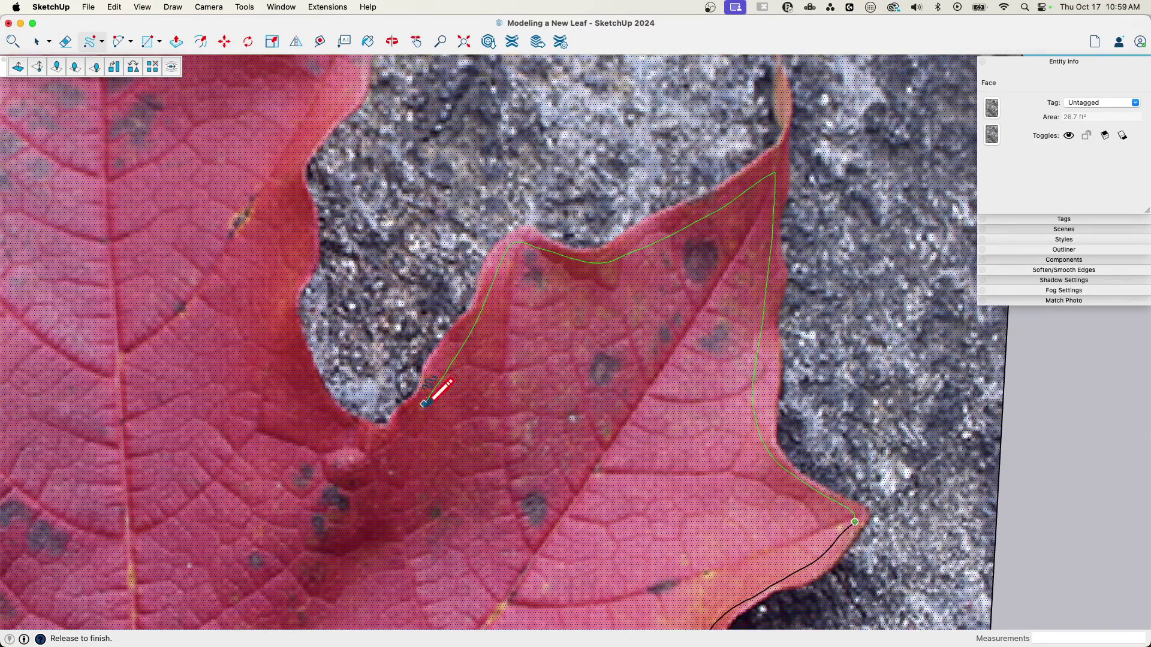
drag(387, 441, 325, 408)
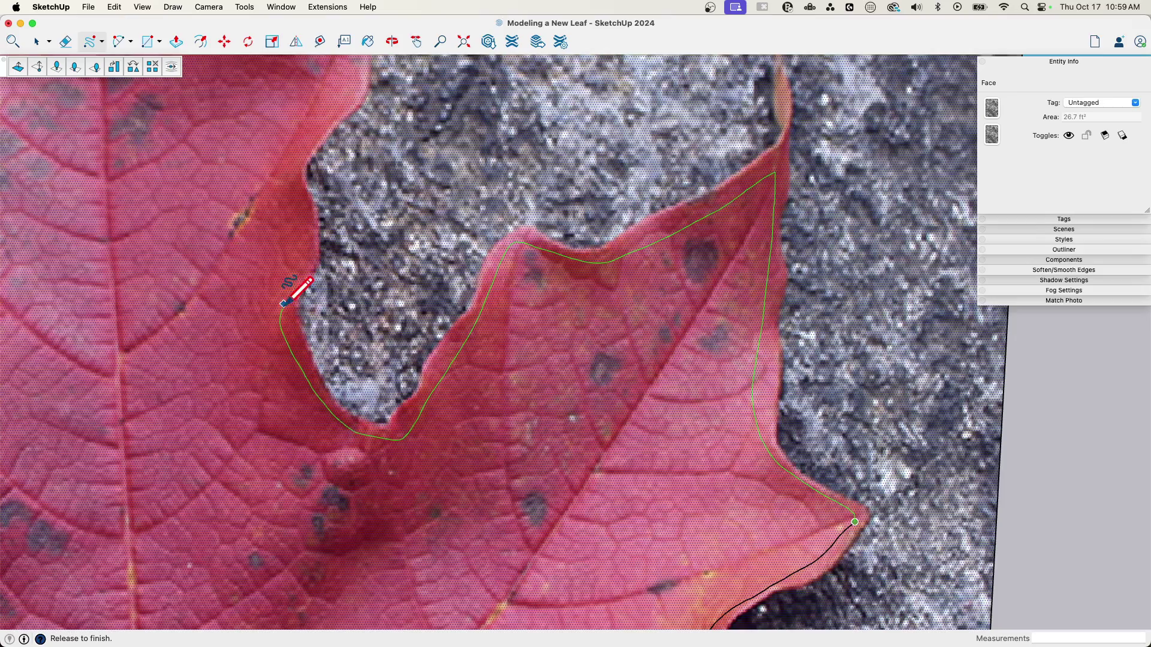
drag(289, 183, 291, 166)
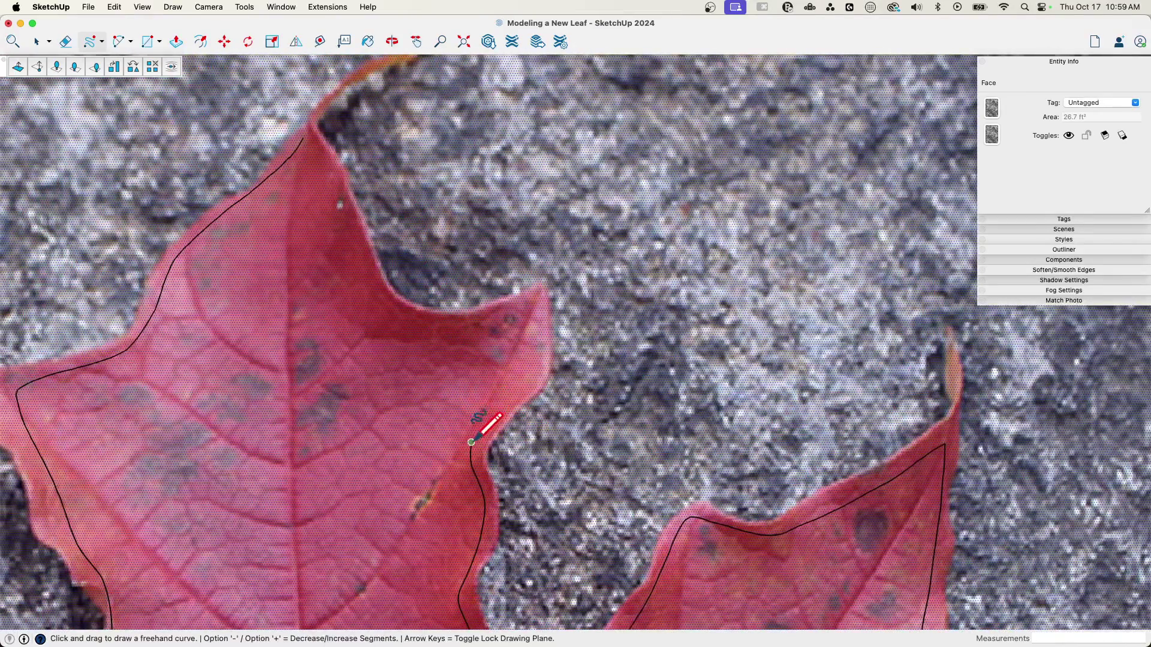
Trace the central lobe's right point freehand and follow its edge up to the leaf's top tip.
drag(472, 440, 489, 424)
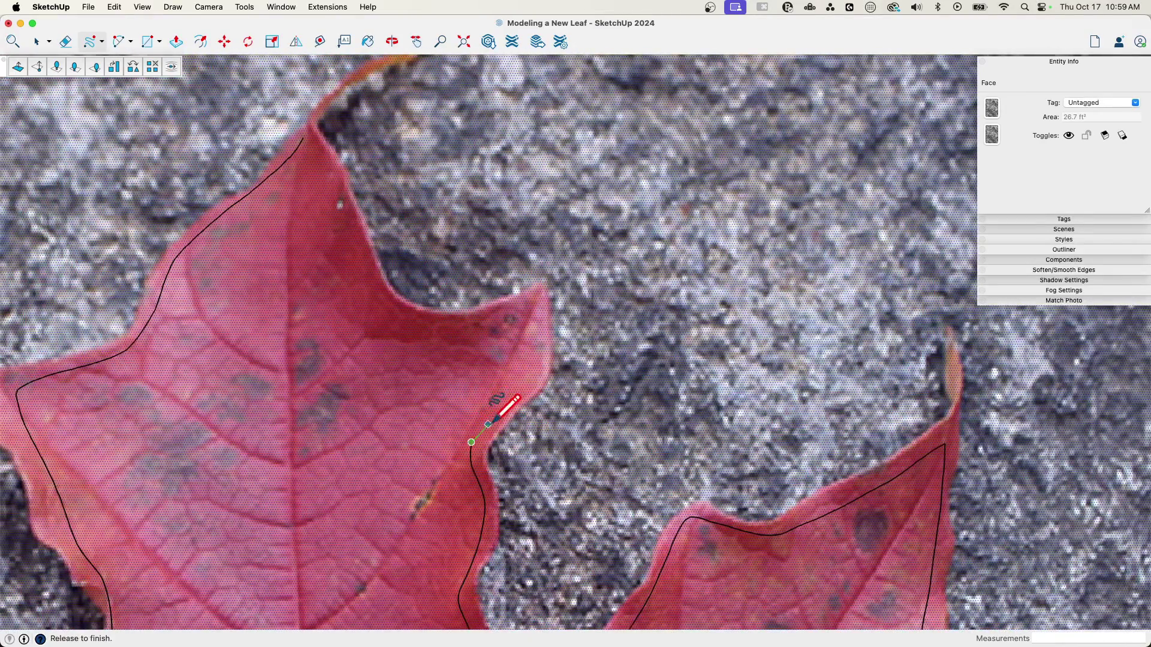
mouse_move(519, 386)
mouse_down()
mouse_move(528, 340)
mouse_move(489, 319)
mouse_up()
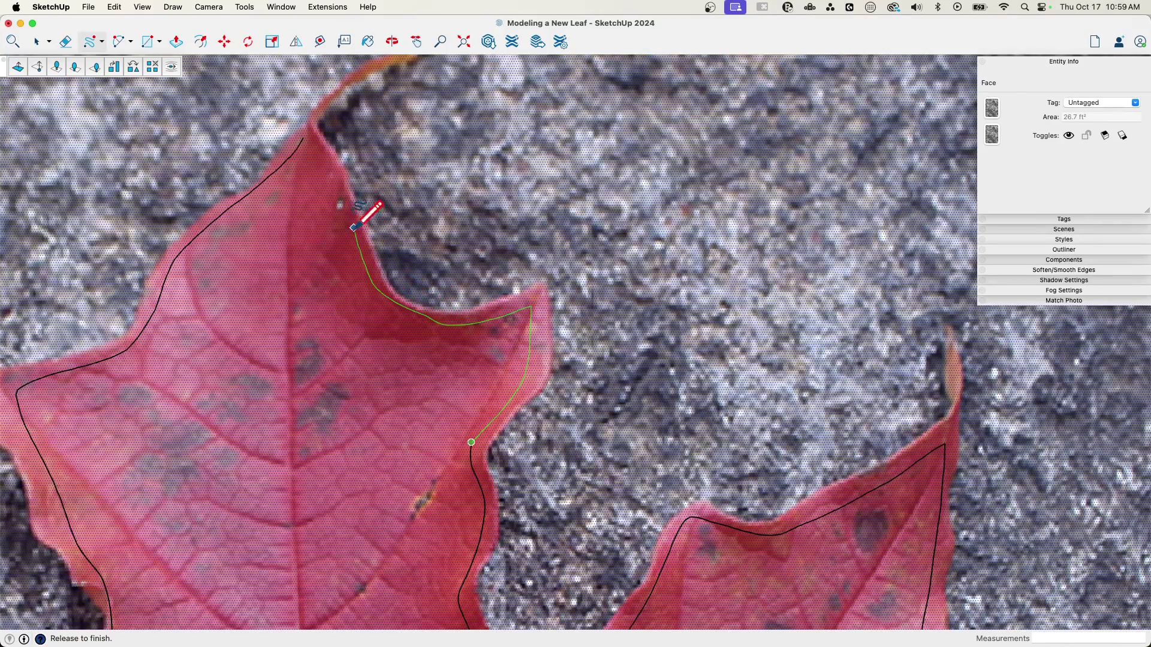
drag(353, 227, 338, 190)
drag(304, 144, 301, 138)
Close the gap at the leaf's top tip with a straight edge about 1/8" long joining the outline's two open ends.
scroll(367, 141, up, 10)
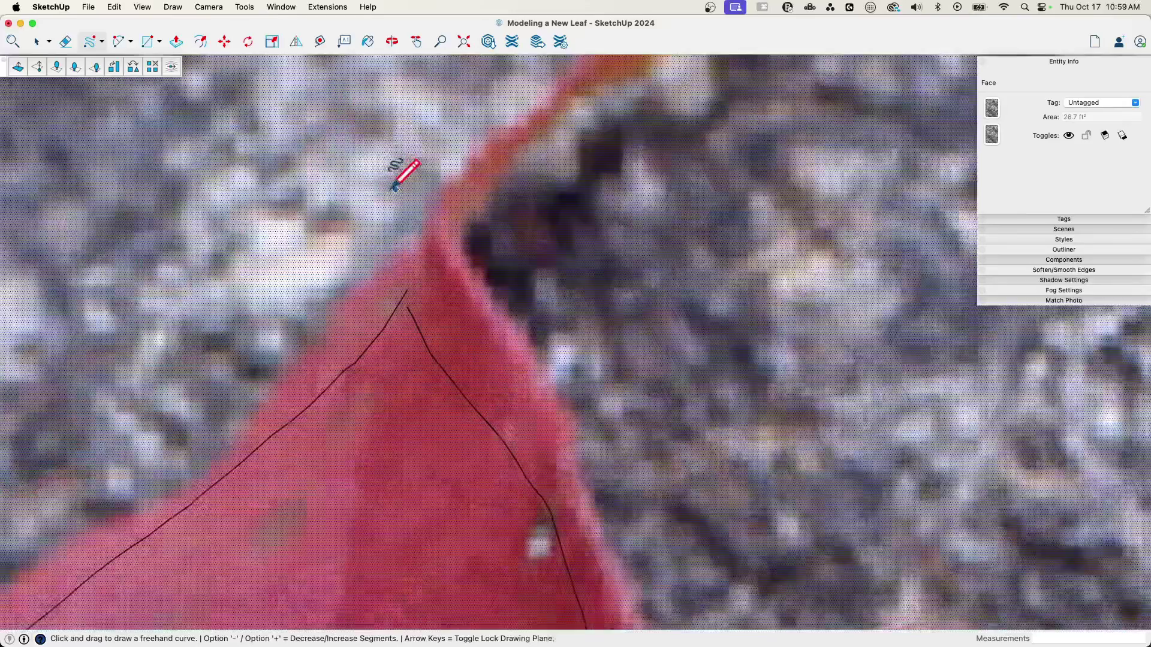
scroll(436, 314, up, 3)
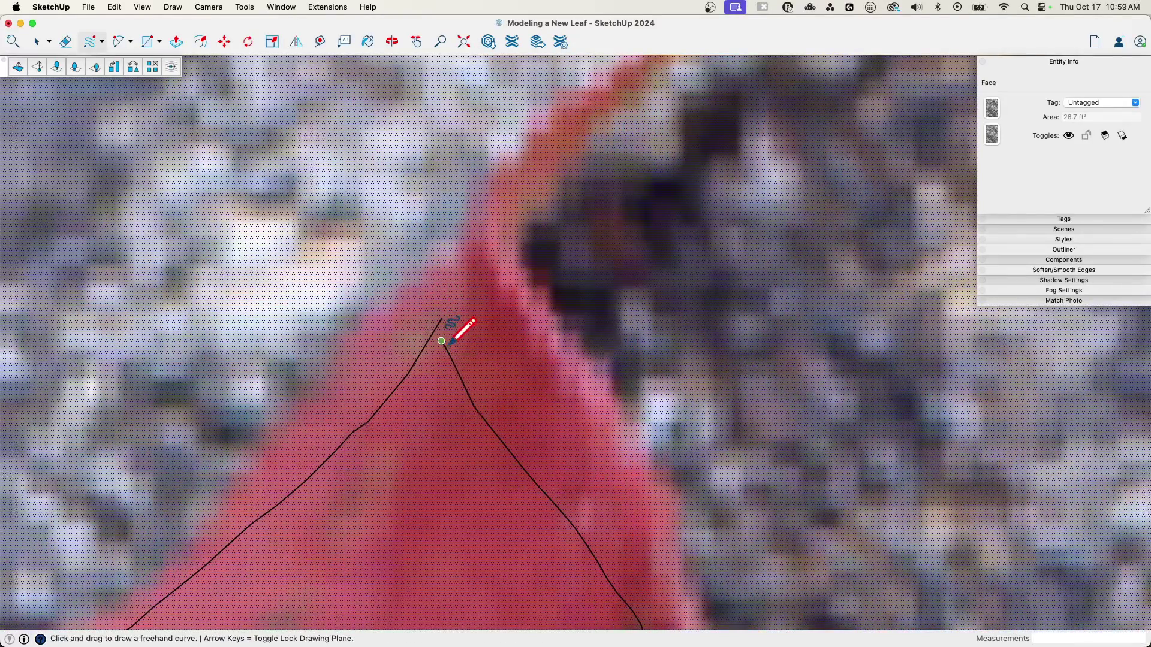
drag(442, 342, 444, 318)
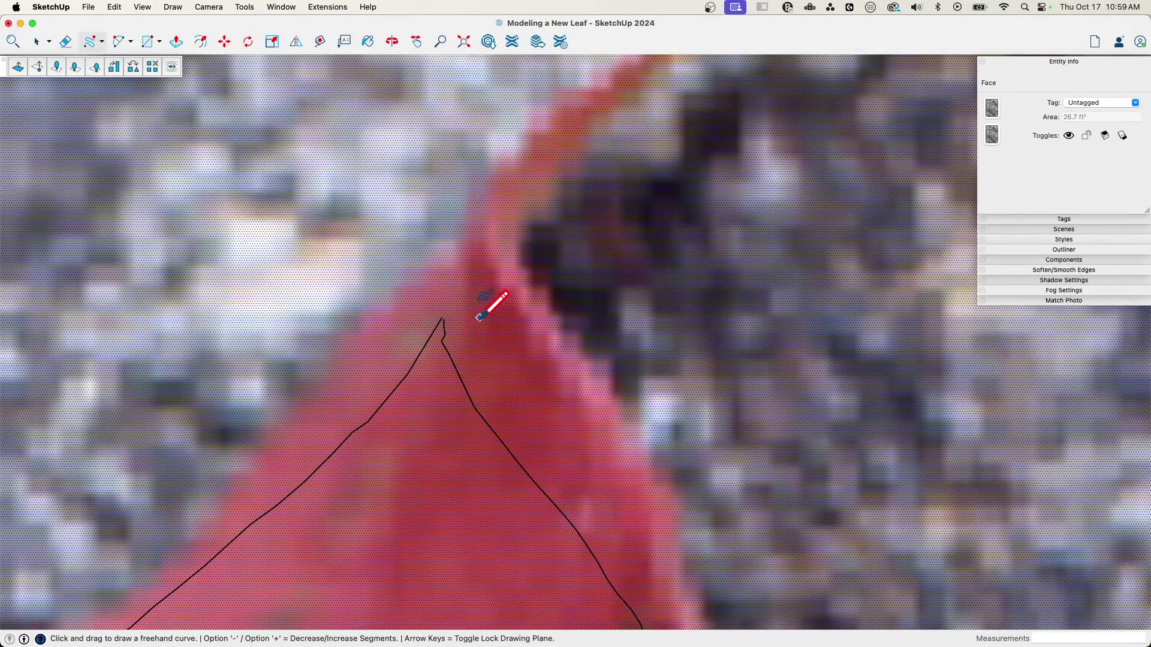
key(l)
click(443, 318)
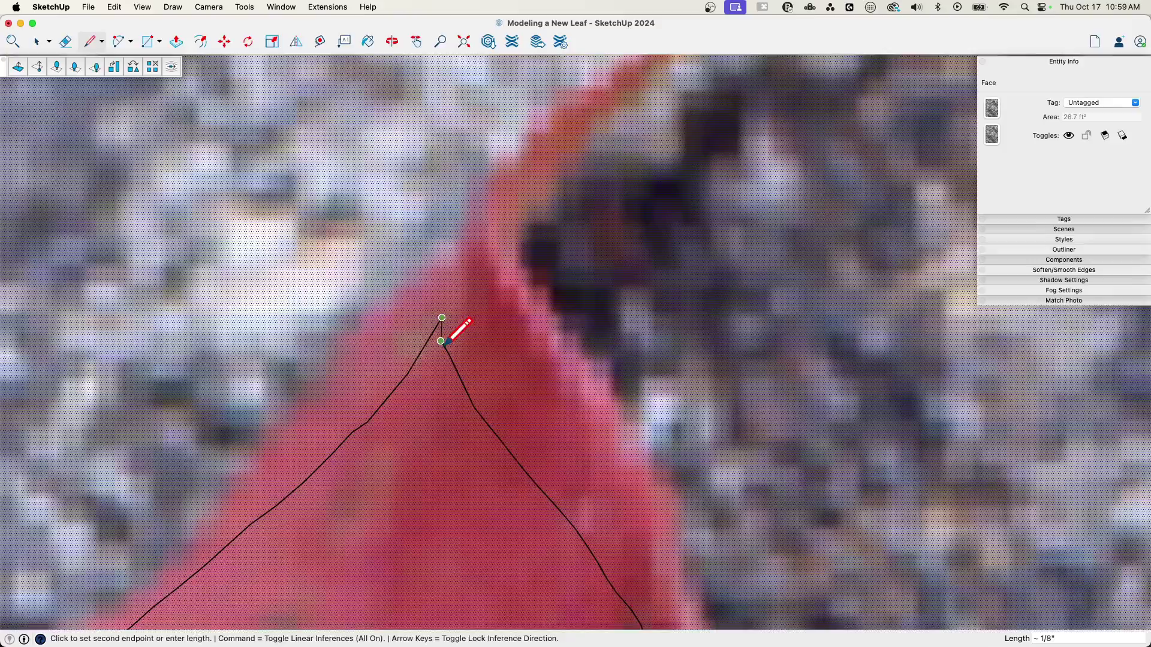
click(441, 341)
scroll(644, 323, down, 10)
key(space)
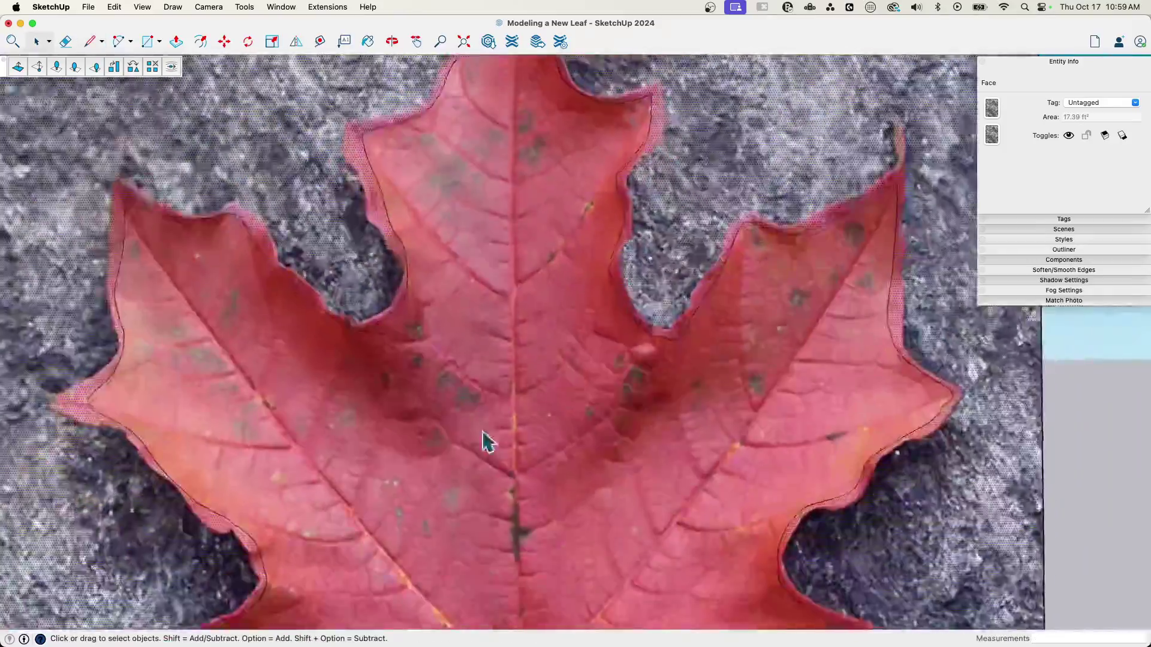
Trace the stem freehand from the bottom notch down one side, around its end and back up past the leaf outline.
scroll(504, 360, up, 10)
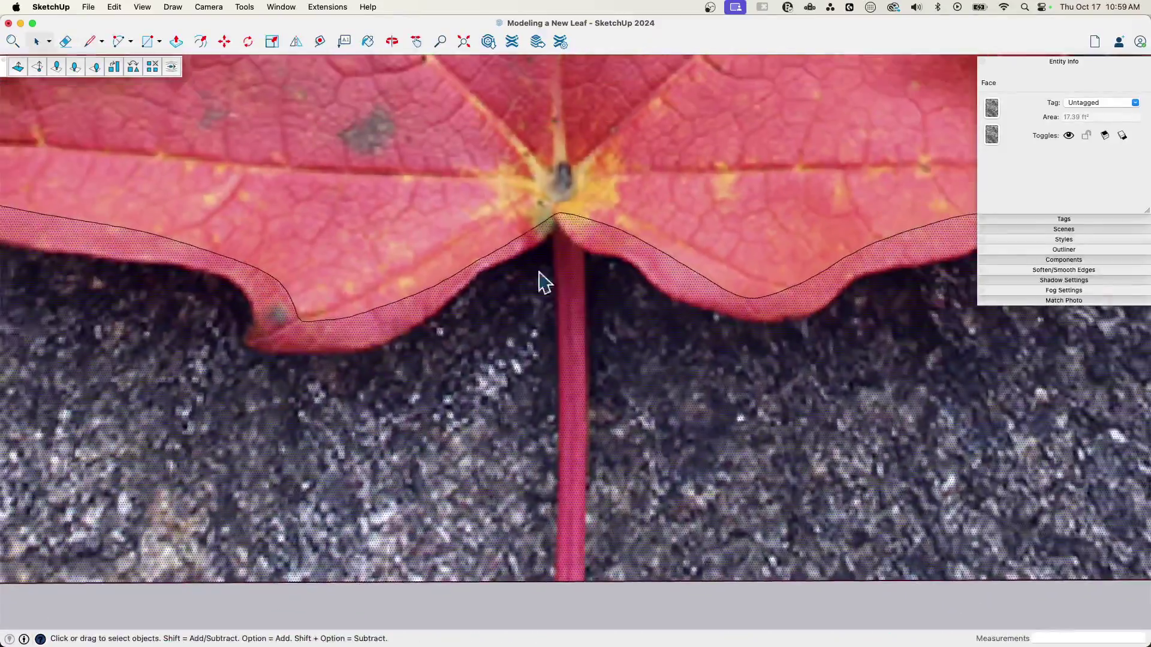
key(l)
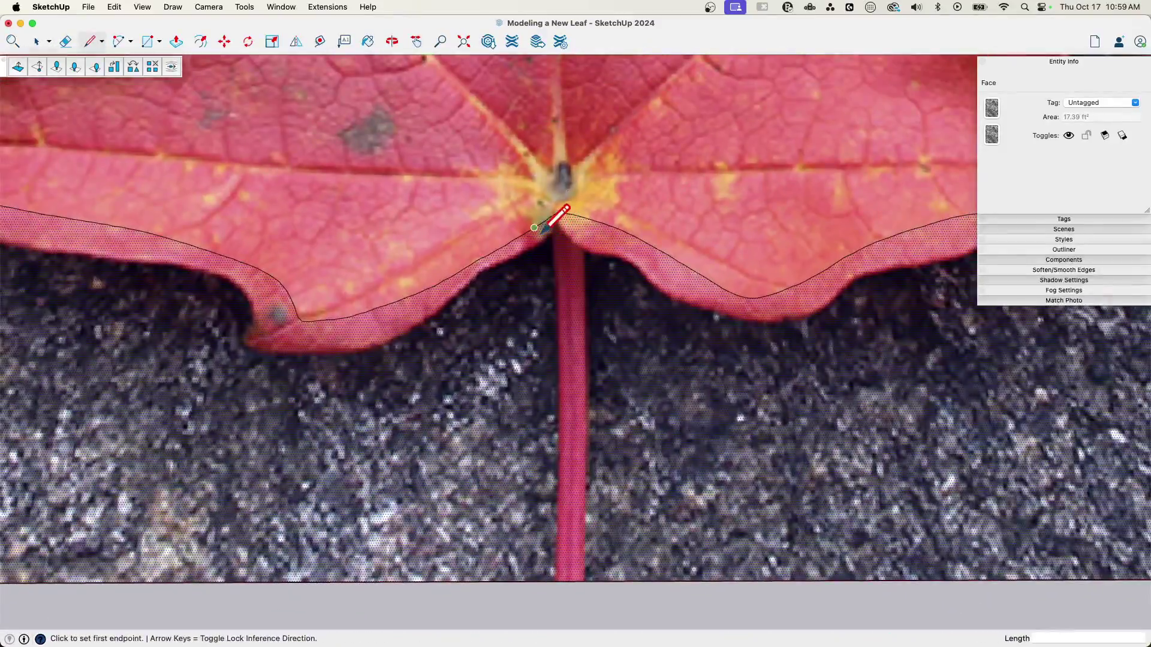
click(101, 41)
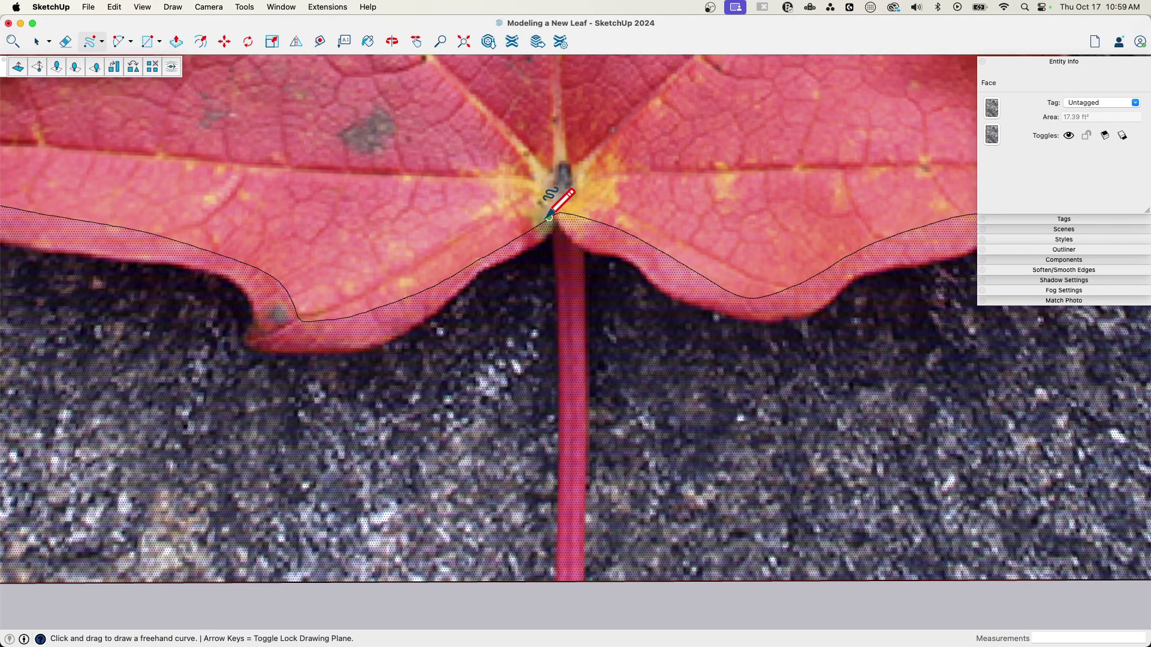
drag(550, 220, 560, 274)
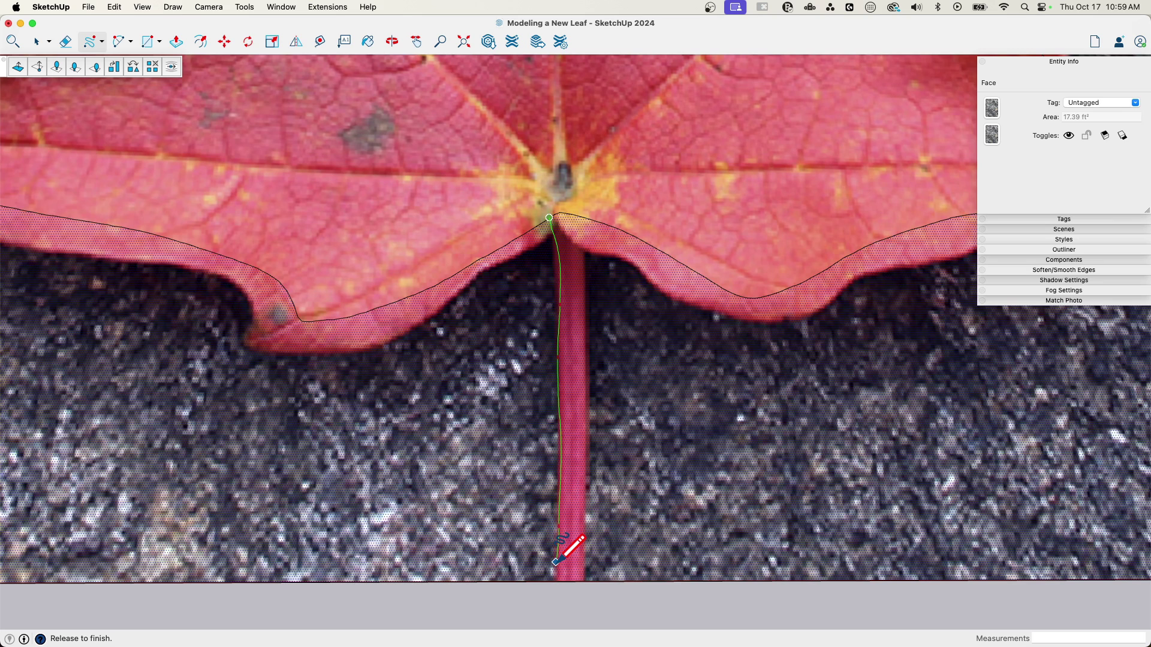
drag(581, 561, 581, 543)
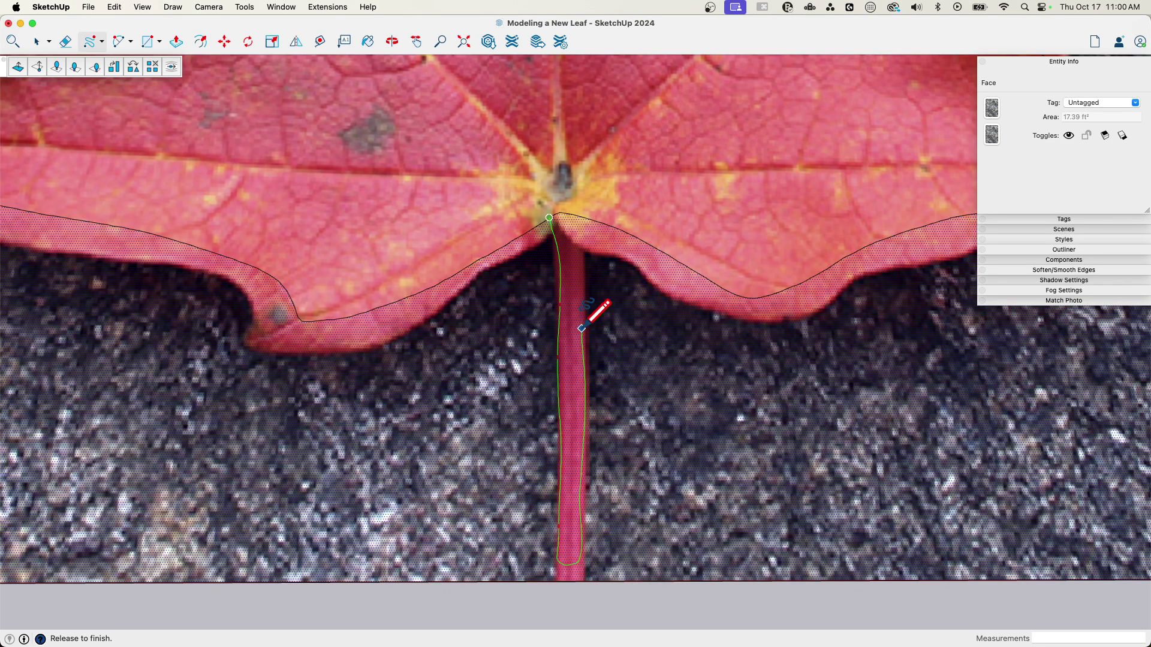
drag(572, 190, 571, 190)
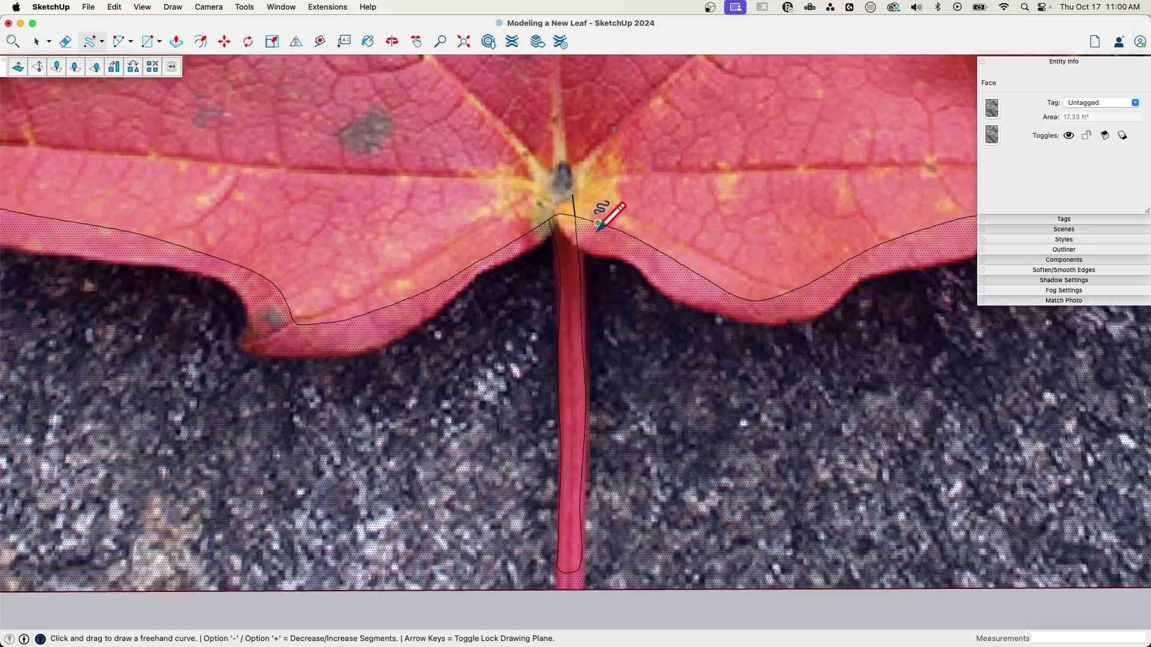
Erase the stem line's overshoot and the piece of leaf outline crossing the top of the stem.
shift+middle_drag(585, 174, 591, 264)
scroll(591, 264, up, 6)
key(e)
mouse_move(646, 325)
mouse_down()
mouse_move(585, 362)
mouse_move(611, 312)
mouse_up()
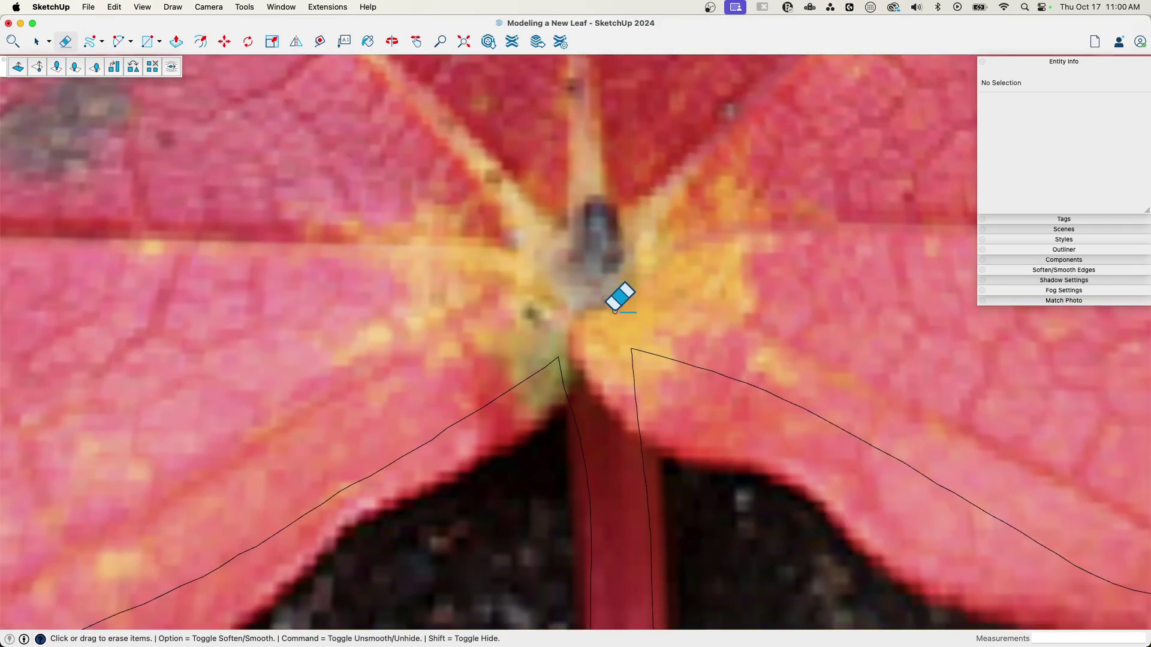
Erase the rectangular border edges around the traced leaf so only the leaf cutout remains in front of the original image.
scroll(617, 348, down, 15)
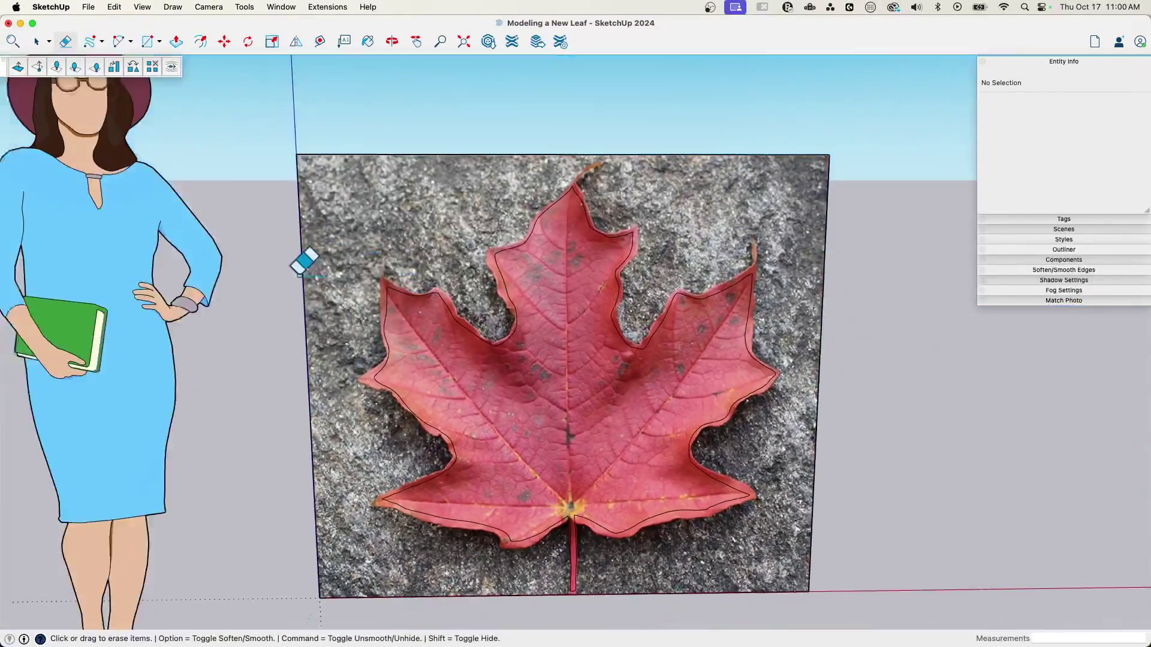
middle_drag(300, 275, 264, 354)
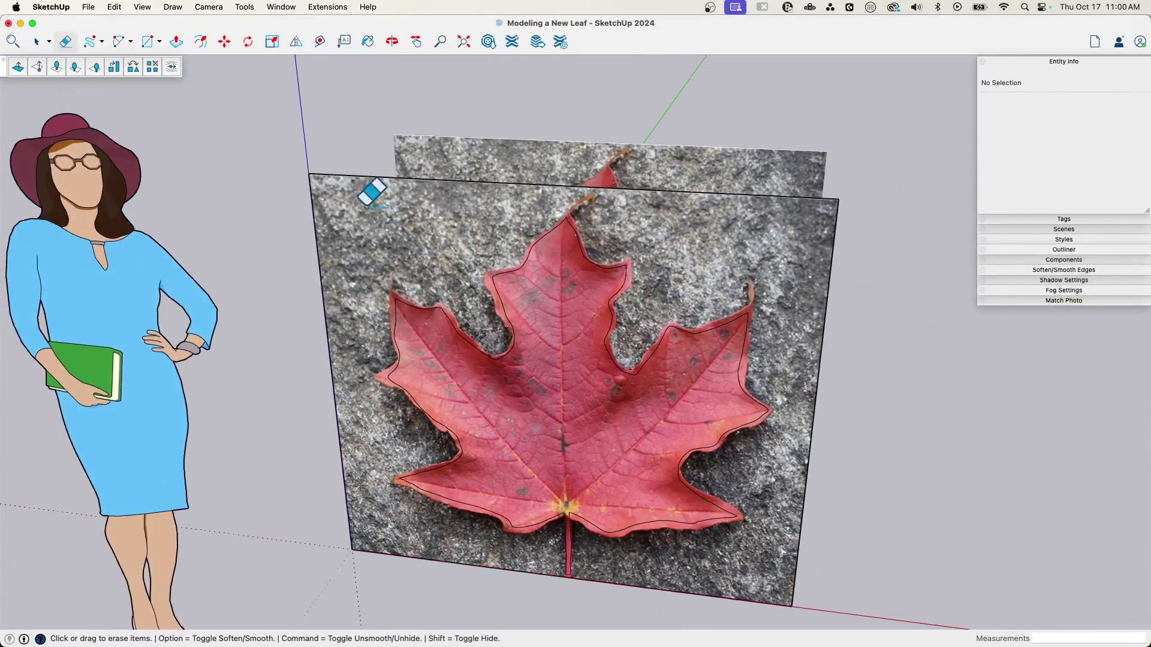
drag(339, 159, 296, 239)
mouse_move(817, 550)
mouse_down()
mouse_move(724, 639)
mouse_move(716, 627)
mouse_up()
mouse_move(703, 545)
middle_down()
mouse_move(544, 398)
mouse_move(647, 384)
mouse_move(561, 414)
mouse_move(603, 342)
mouse_move(692, 311)
mouse_move(671, 270)
mouse_move(709, 249)
mouse_move(689, 234)
mouse_move(761, 252)
middle_up()
Explode the original leaf image behind the cutout into a textured face.
key(space)
scroll(549, 409, up, 5)
click(549, 409)
click(702, 224)
right_click(709, 248)
click(755, 344)
click(943, 315)
Check the Projected texture setting on the exploded image's face.
middle_drag(671, 261, 660, 348)
scroll(739, 329, up, 5)
scroll(665, 331, down, 3)
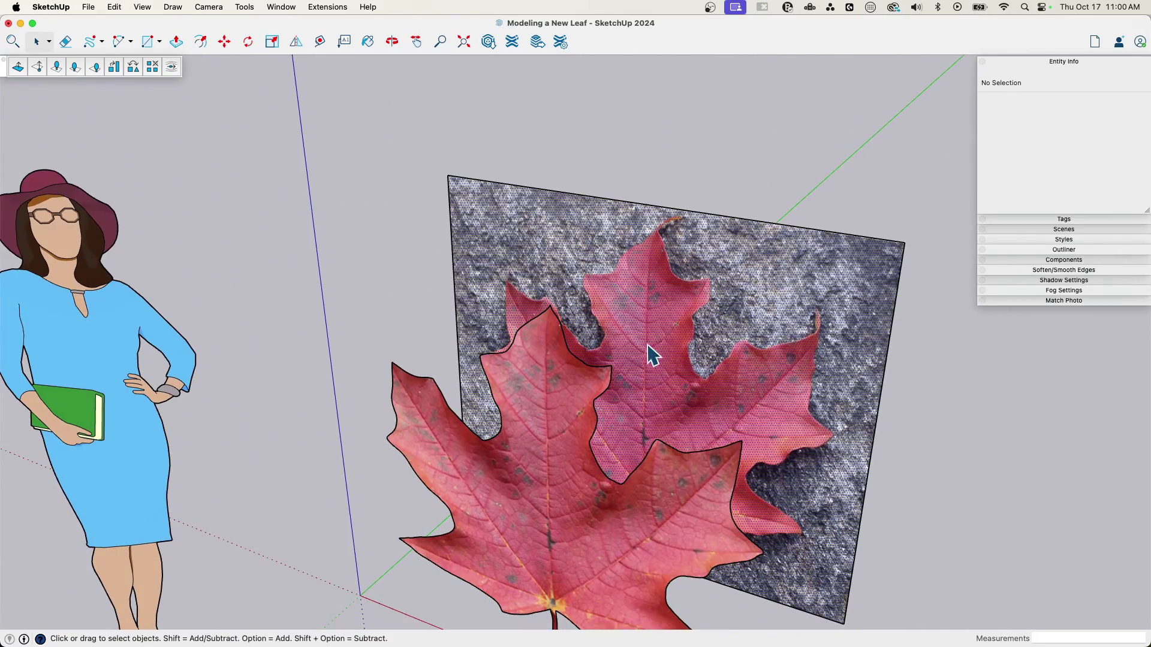
right_click(625, 335)
mouse_move(679, 493)
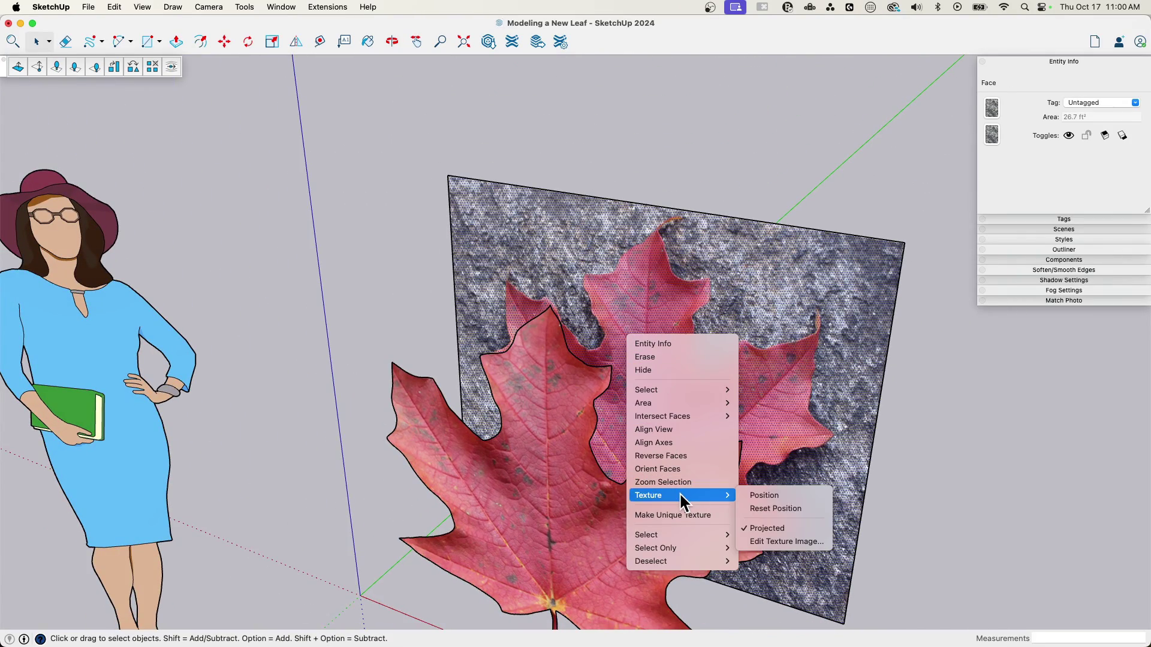
click(761, 522)
Group the traced leaf face together with its bounding edges.
middle_drag(543, 516, 745, 393)
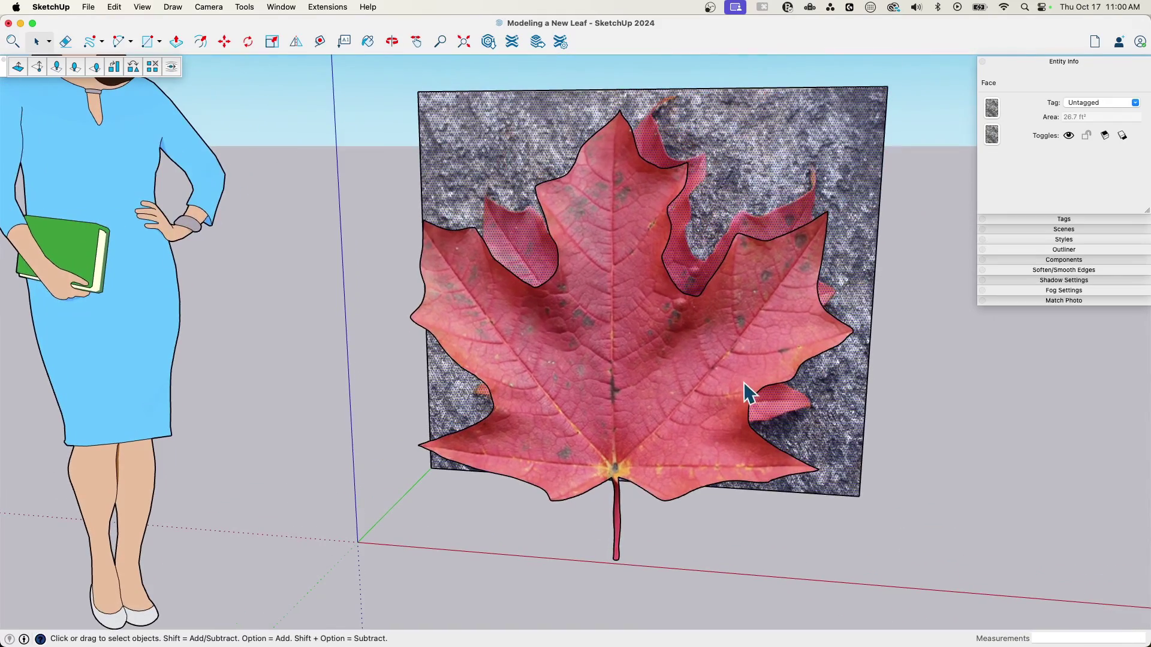
middle_drag(665, 386, 567, 368)
click(557, 343)
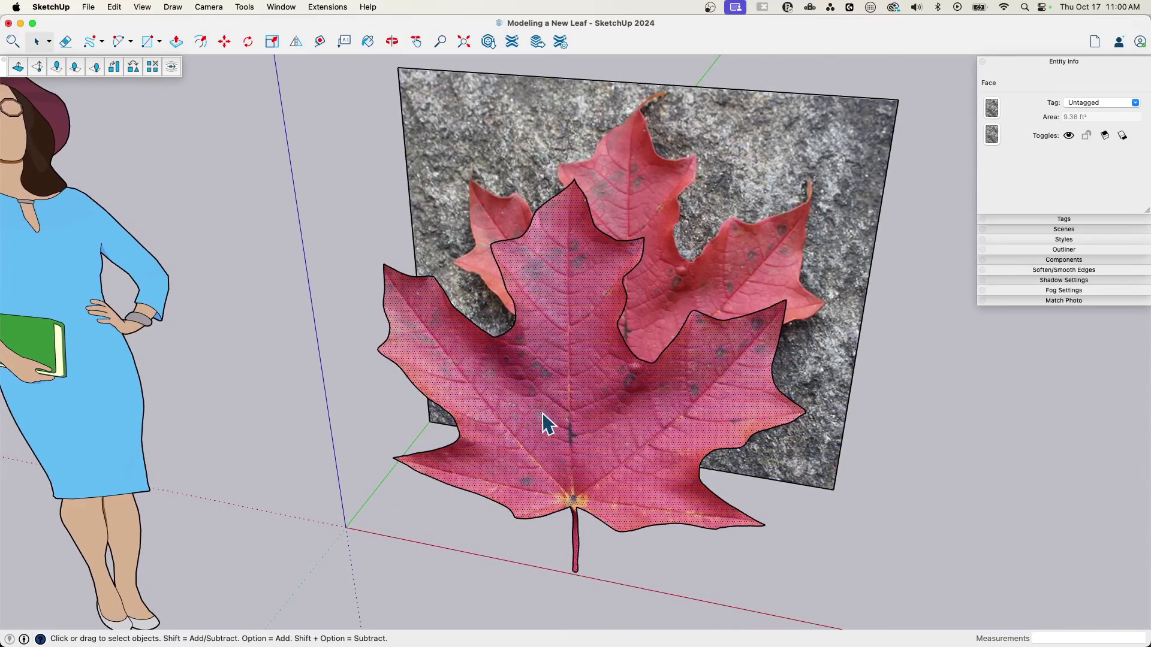
middle_drag(572, 432, 677, 189)
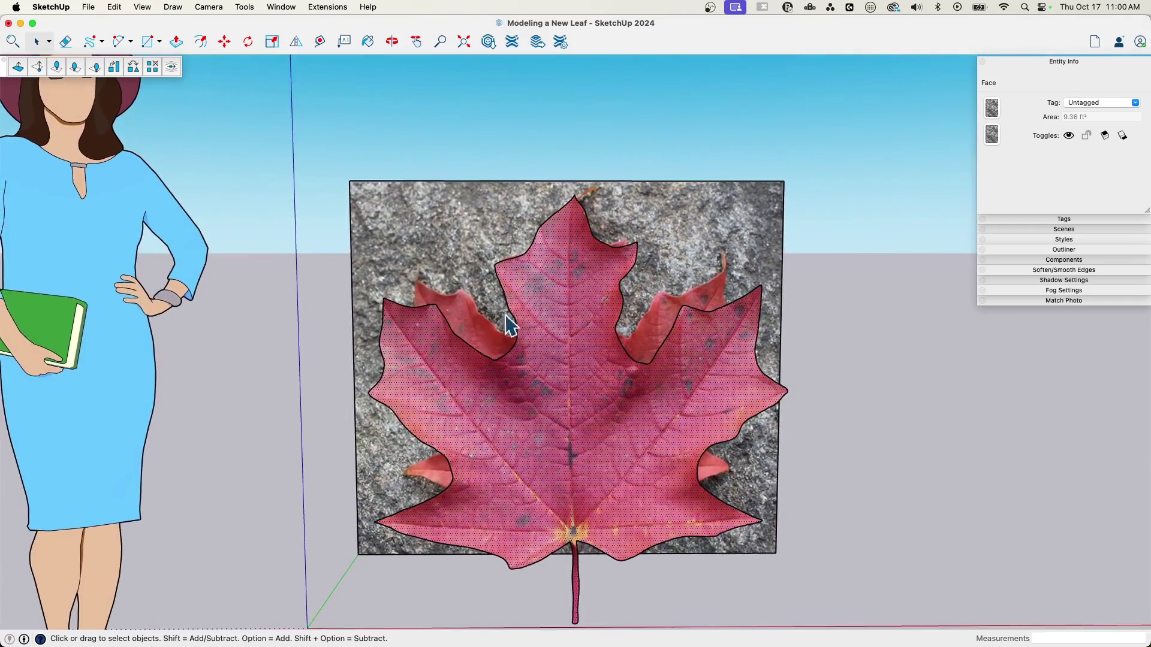
key(super+1)
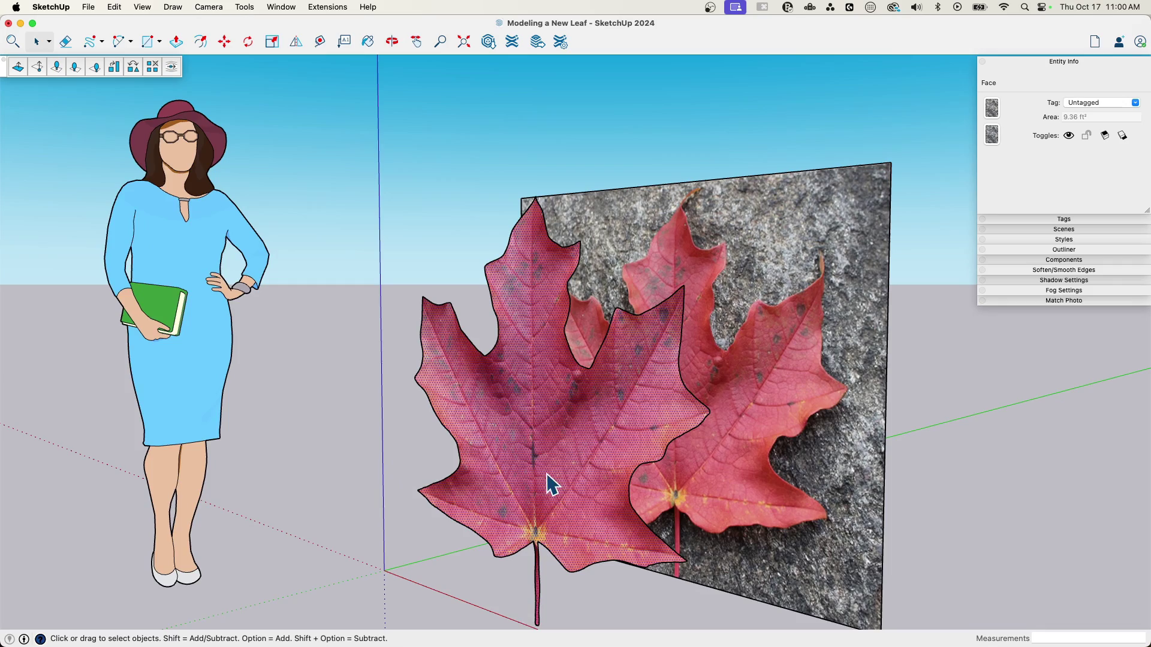
middle_drag(687, 424, 540, 431)
double_click(539, 429)
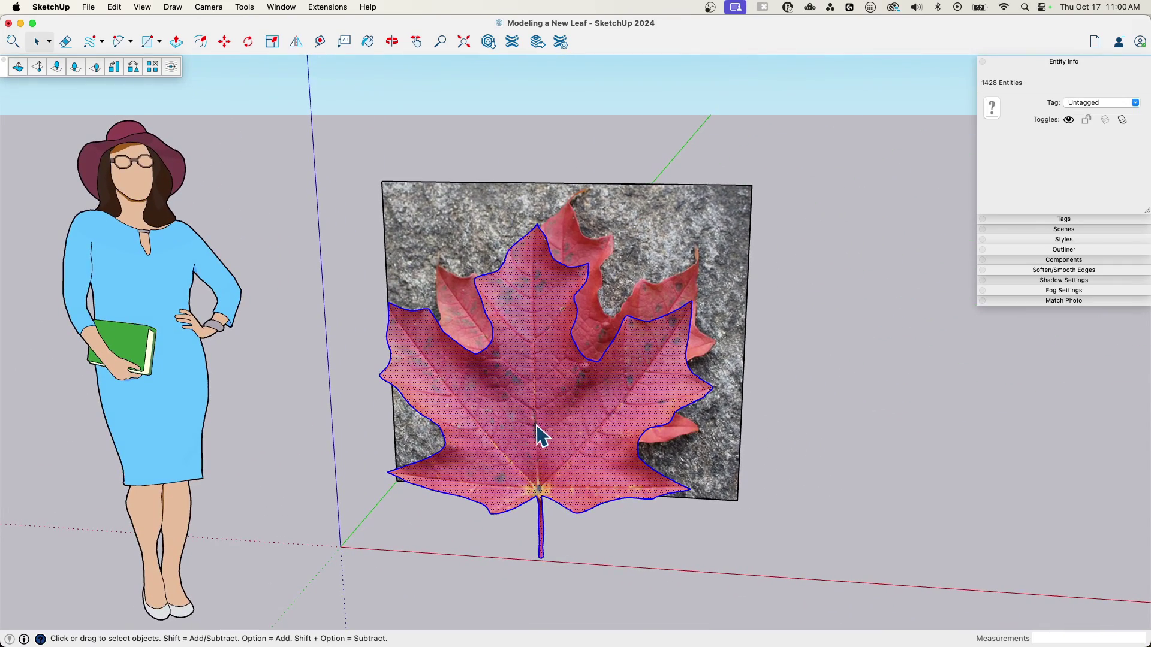
right_click(538, 427)
click(566, 456)
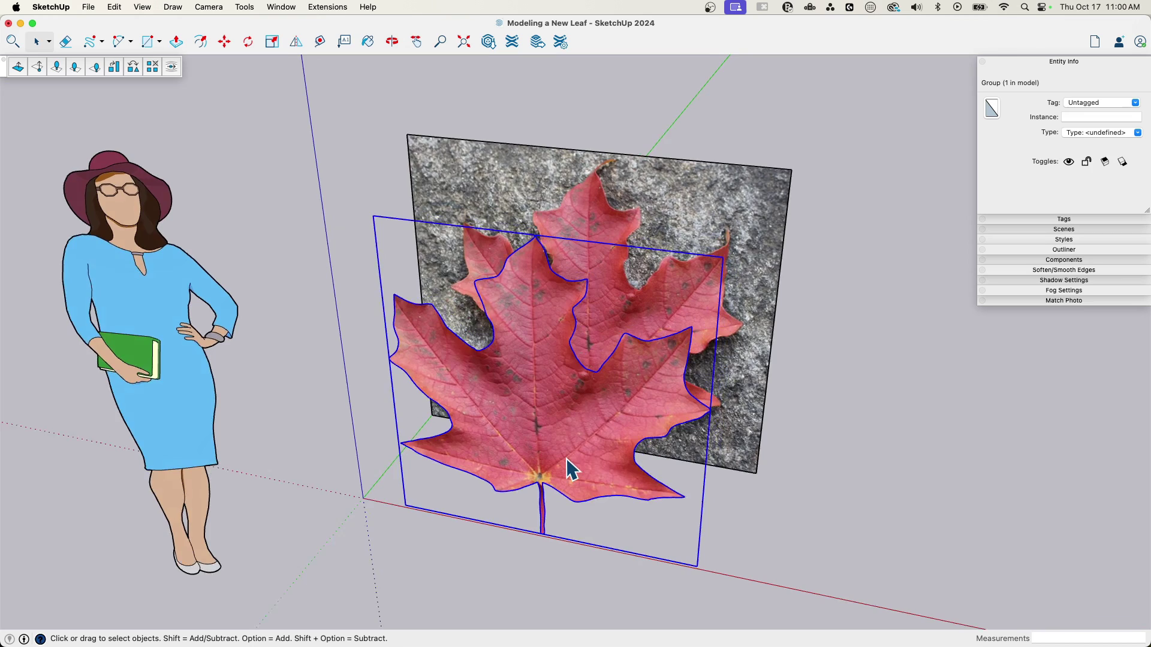
Bend the leaf group toward the front with TrueBend by about 80.4°.
middle_drag(567, 458, 596, 380)
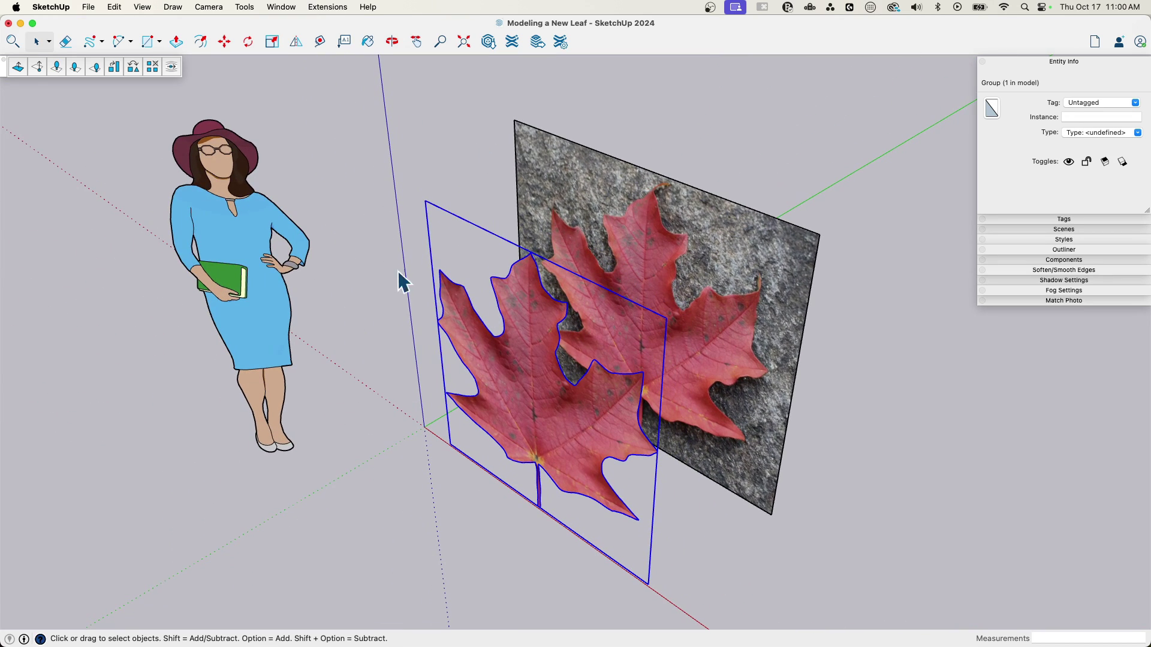
middle_drag(470, 347, 469, 347)
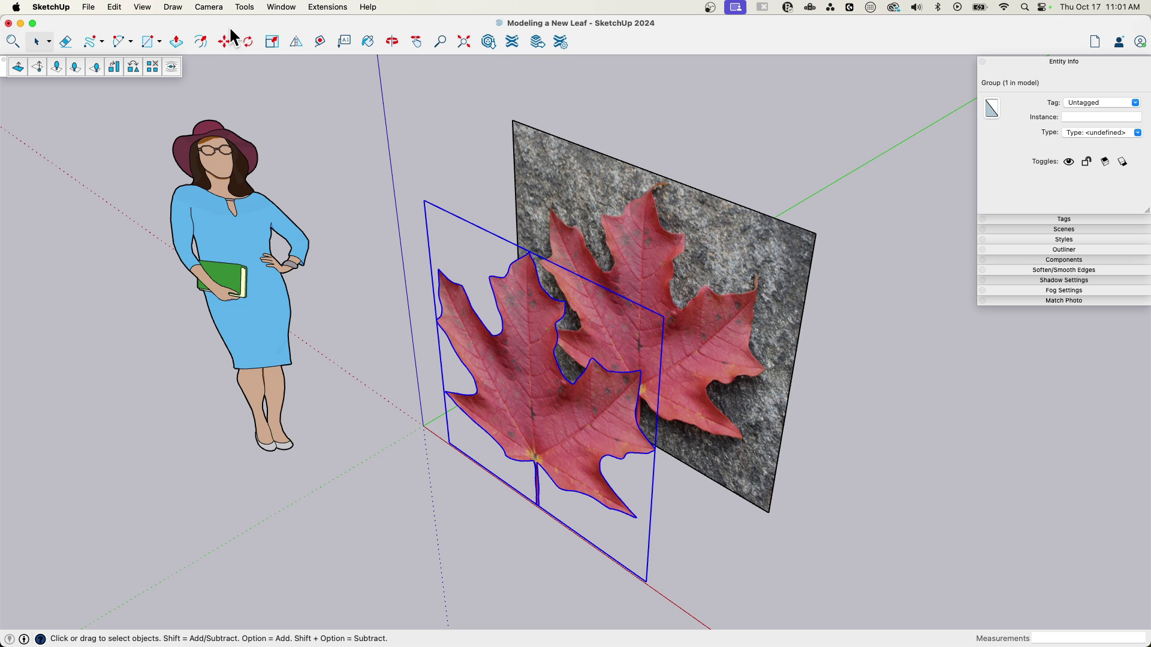
click(250, 5)
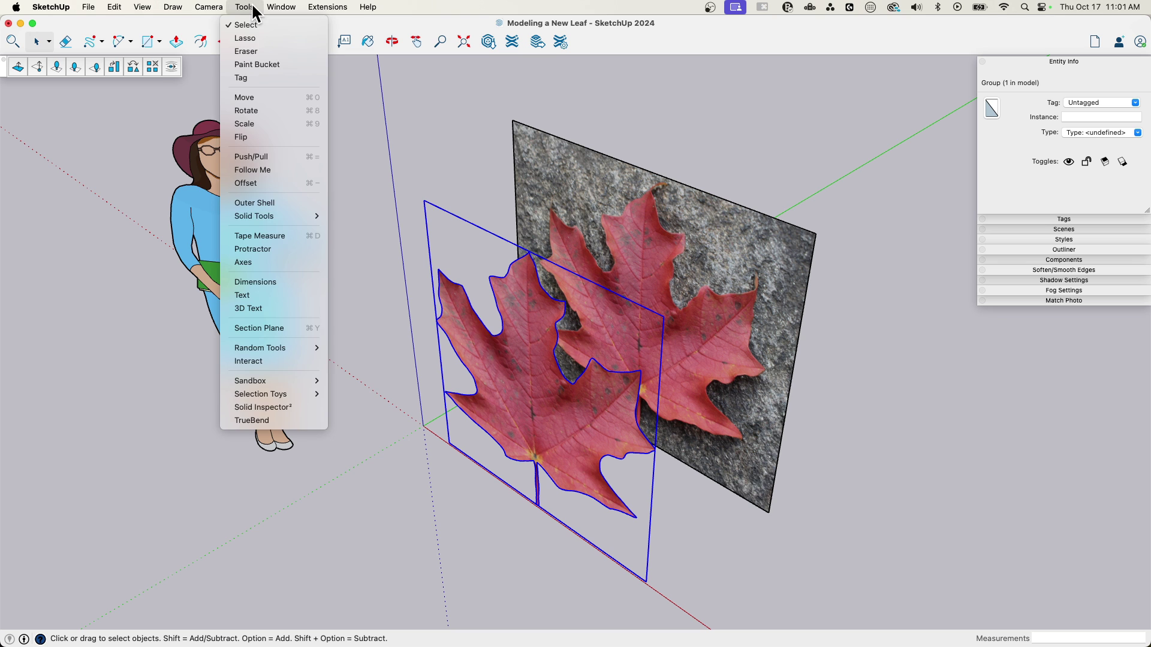
click(301, 421)
drag(519, 415, 502, 424)
key(space)
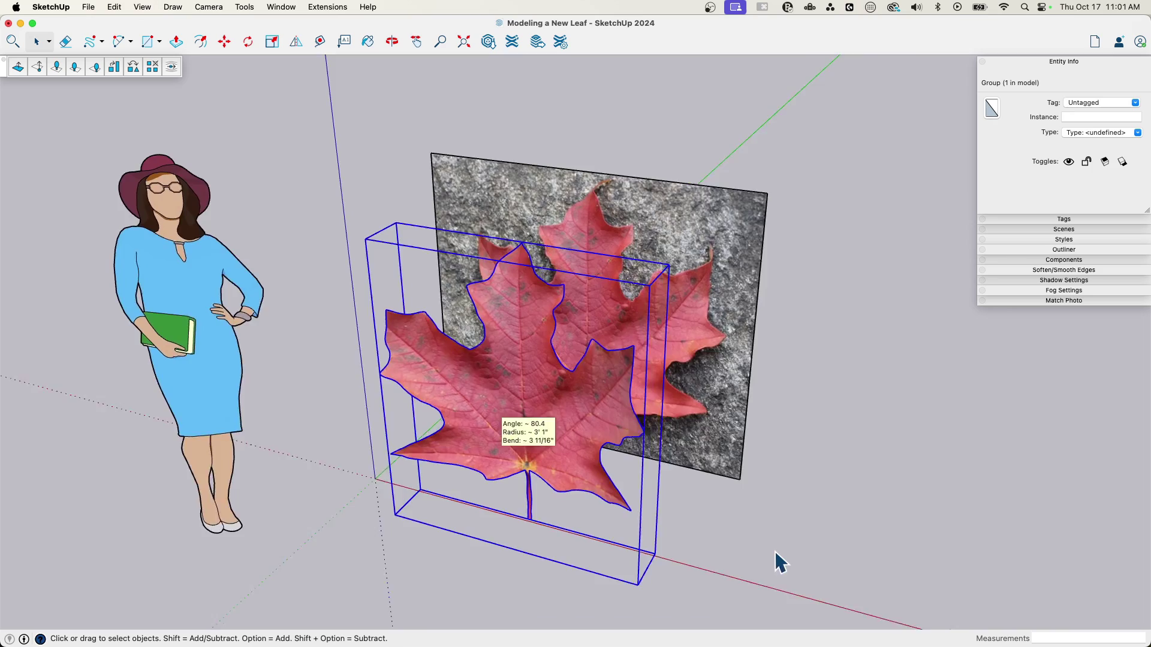
click(772, 550)
Rotate the bent leaf group -90° about its centre so the stem points sideways.
click(505, 385)
key(m)
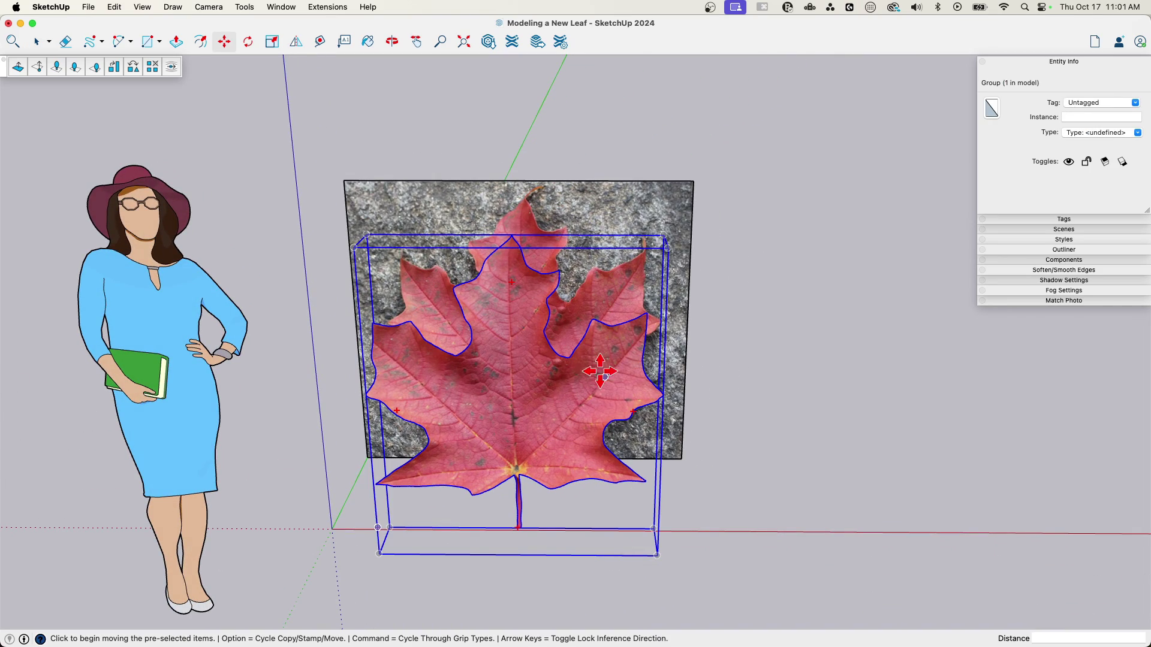
click(633, 412)
click(537, 514)
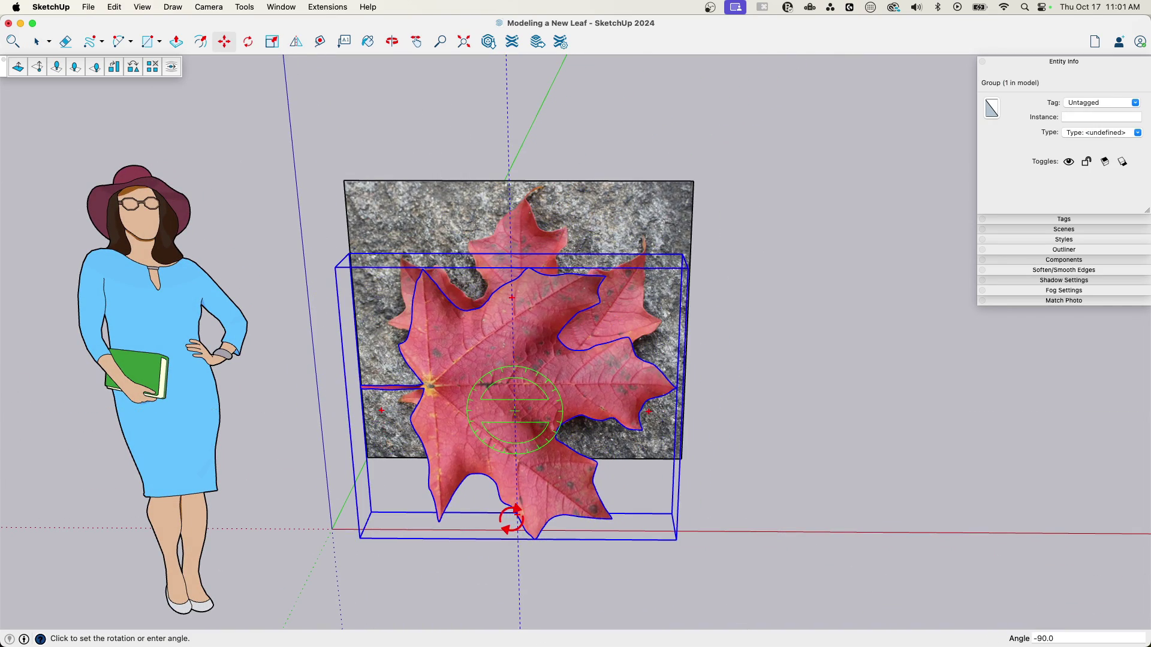
Explode the rotated leaf group and regroup its geometry to realign the bounding box with the axes.
middle_drag(514, 501, 526, 411)
right_click(526, 411)
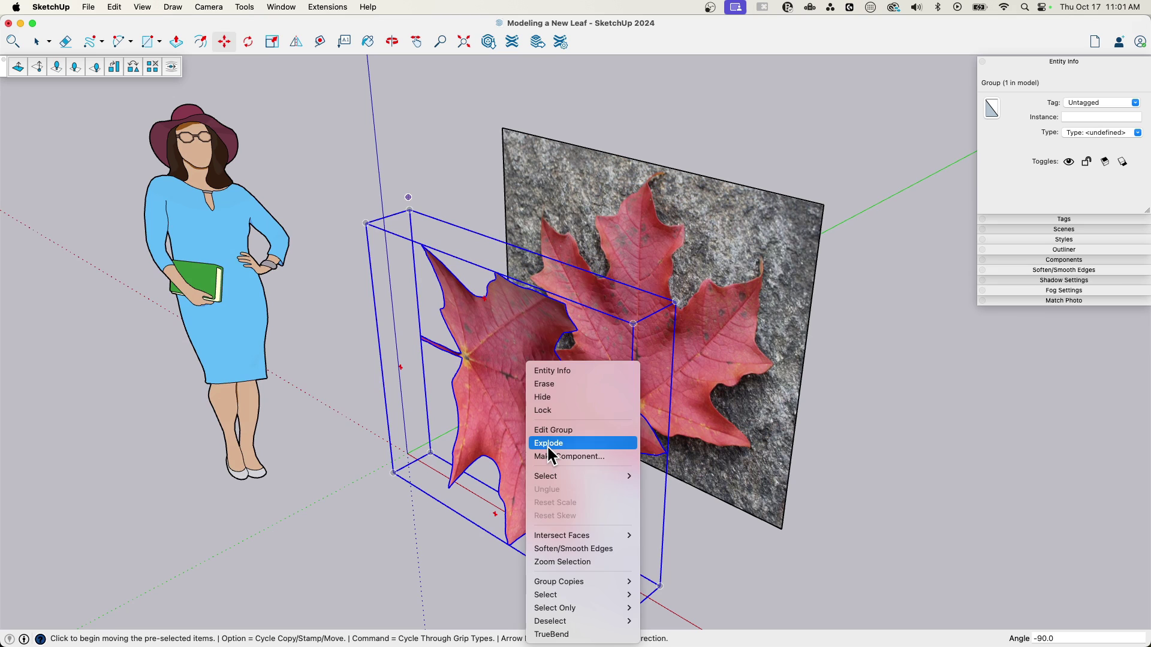
click(547, 444)
right_click(510, 393)
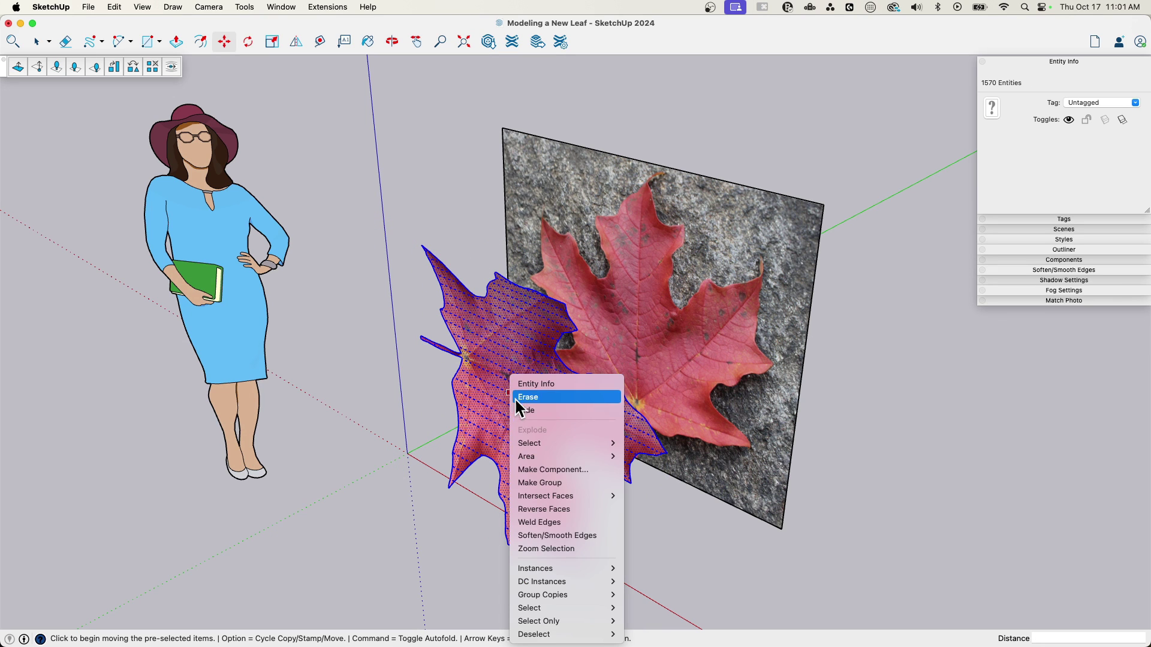
click(555, 482)
Bend the regrouped leaf along its stem direction with TrueBend by about 115.5°.
middle_drag(556, 479, 349, 451)
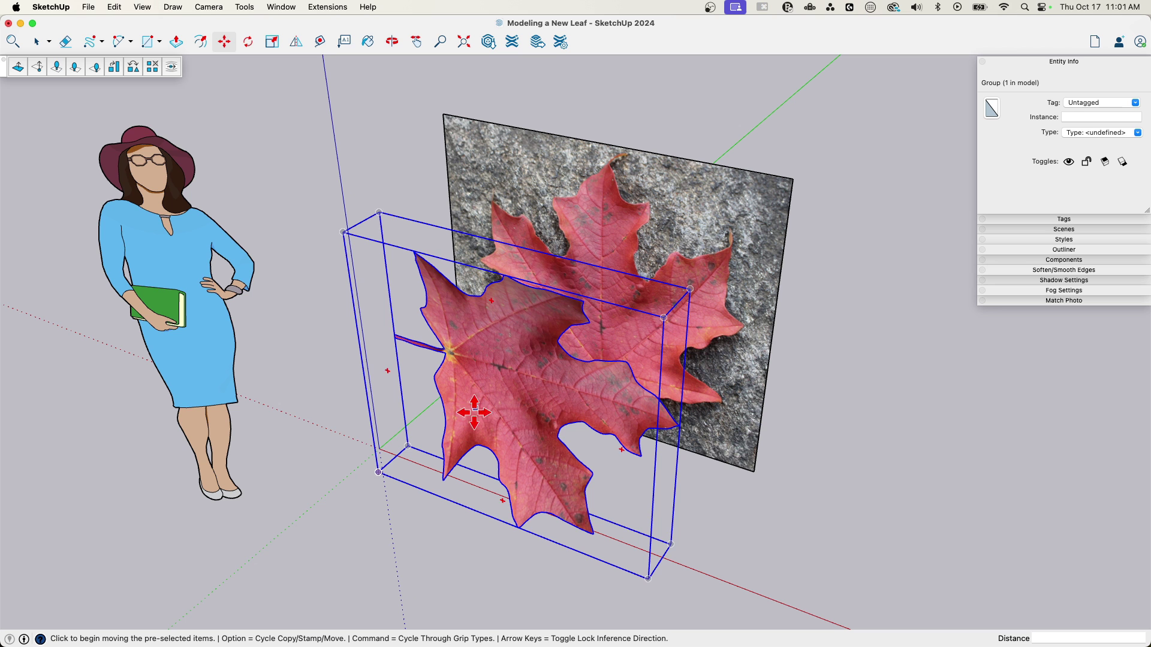
click(254, 9)
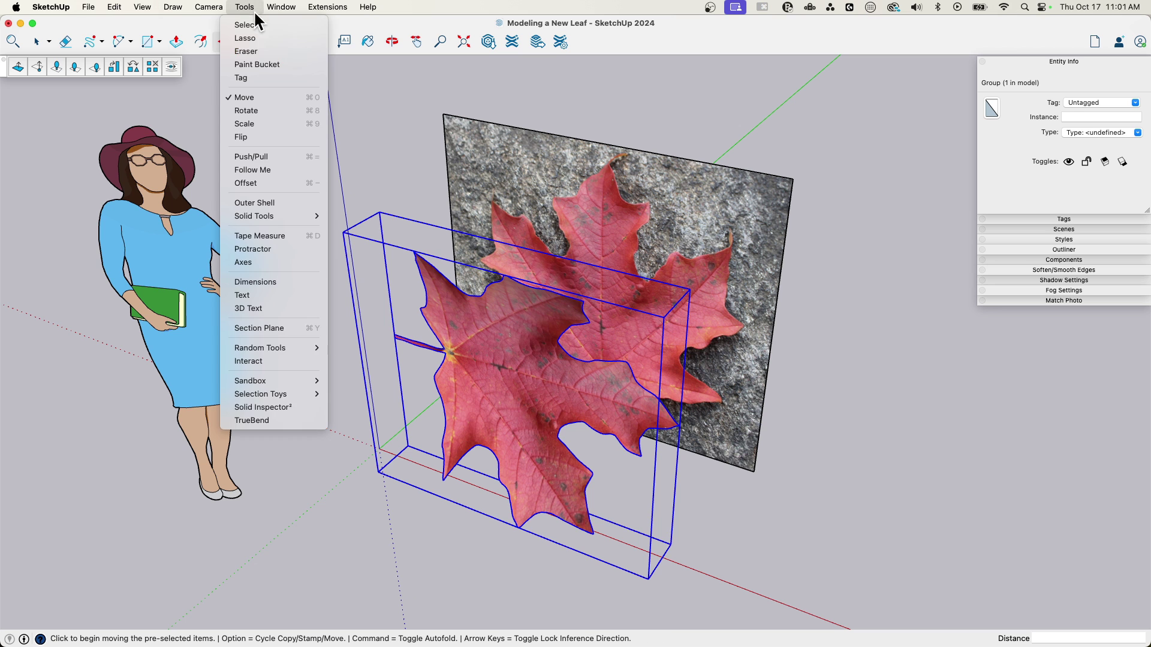
click(272, 420)
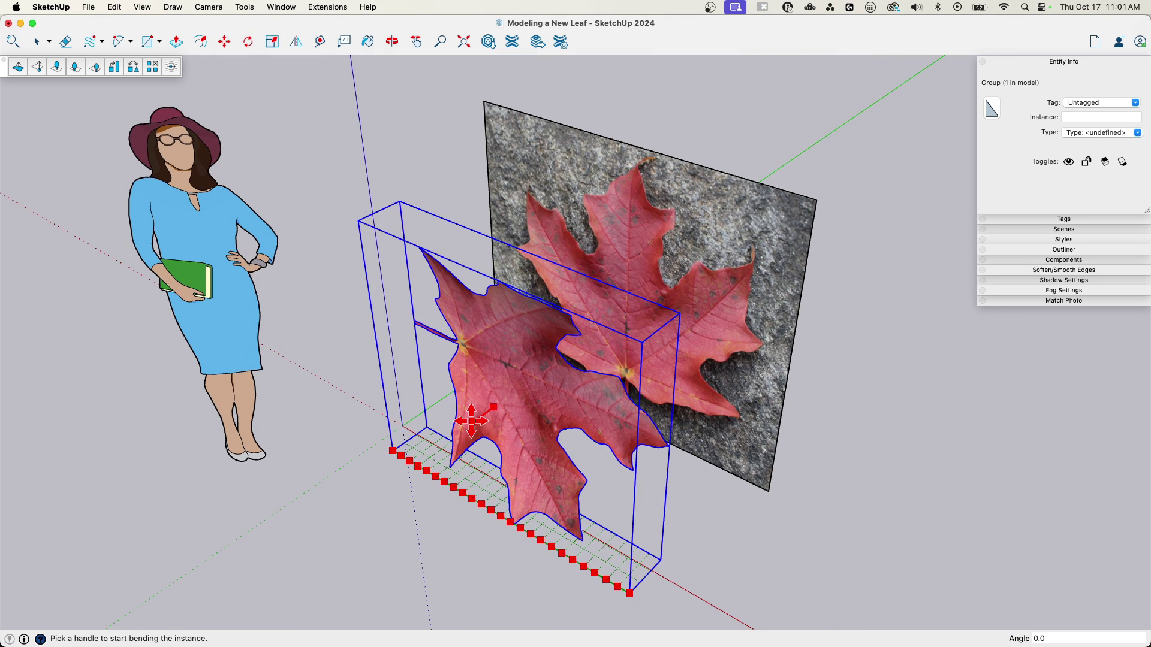
drag(471, 421, 446, 440)
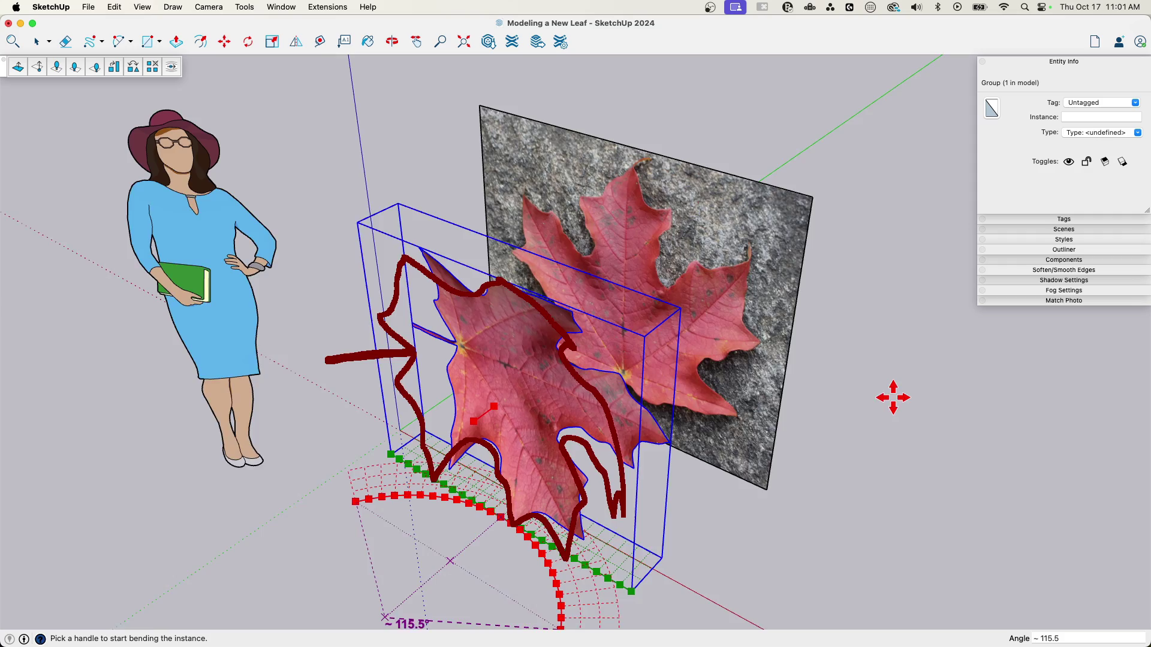
key(Return)
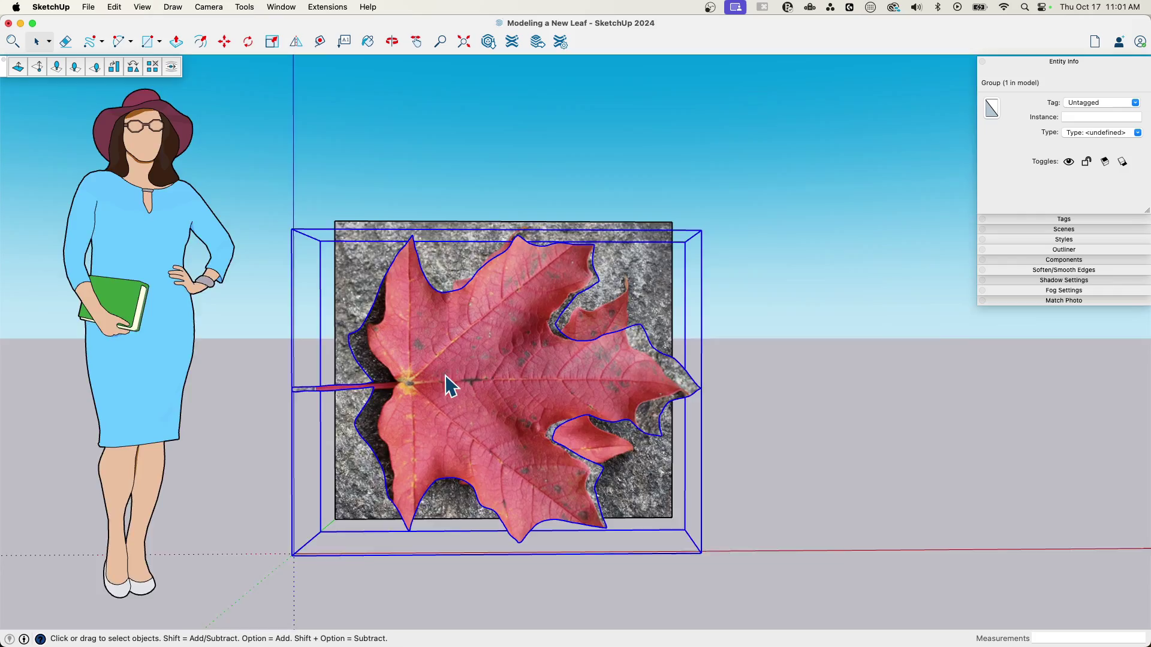
Rotate the bent leaf group 90° about its centre so the leaf stands upright with its stem pointing down.
middle_drag(444, 375, 439, 373)
mouse_move(514, 367)
middle_down()
mouse_move(549, 365)
mouse_move(500, 365)
mouse_move(528, 376)
middle_up()
key(m)
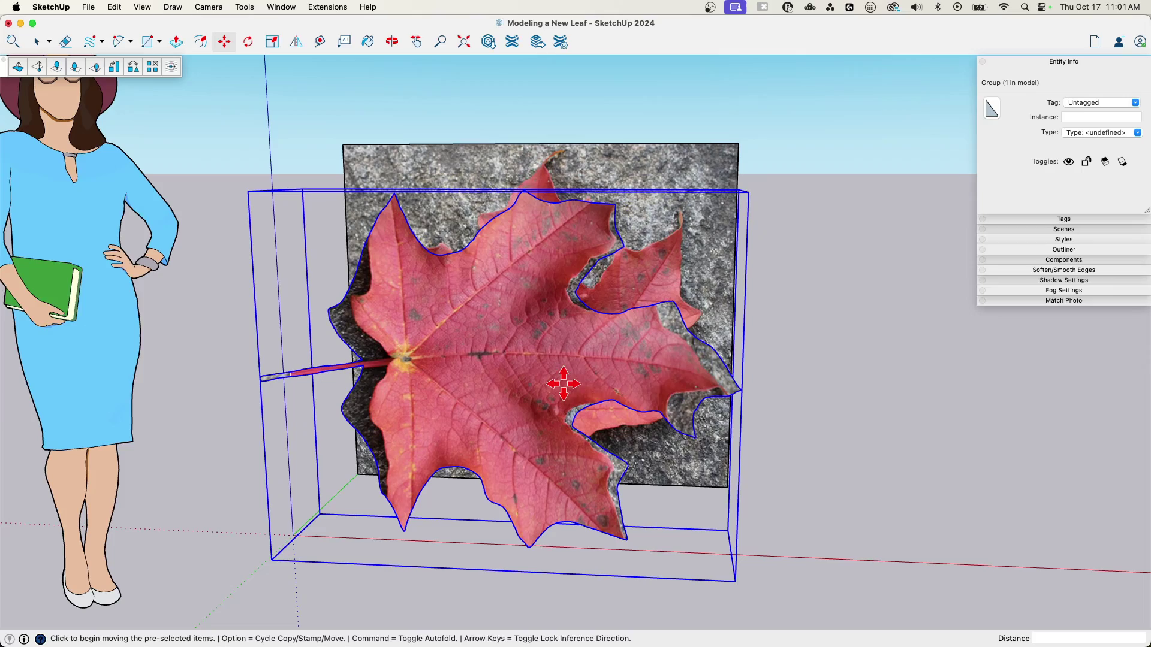
click(697, 396)
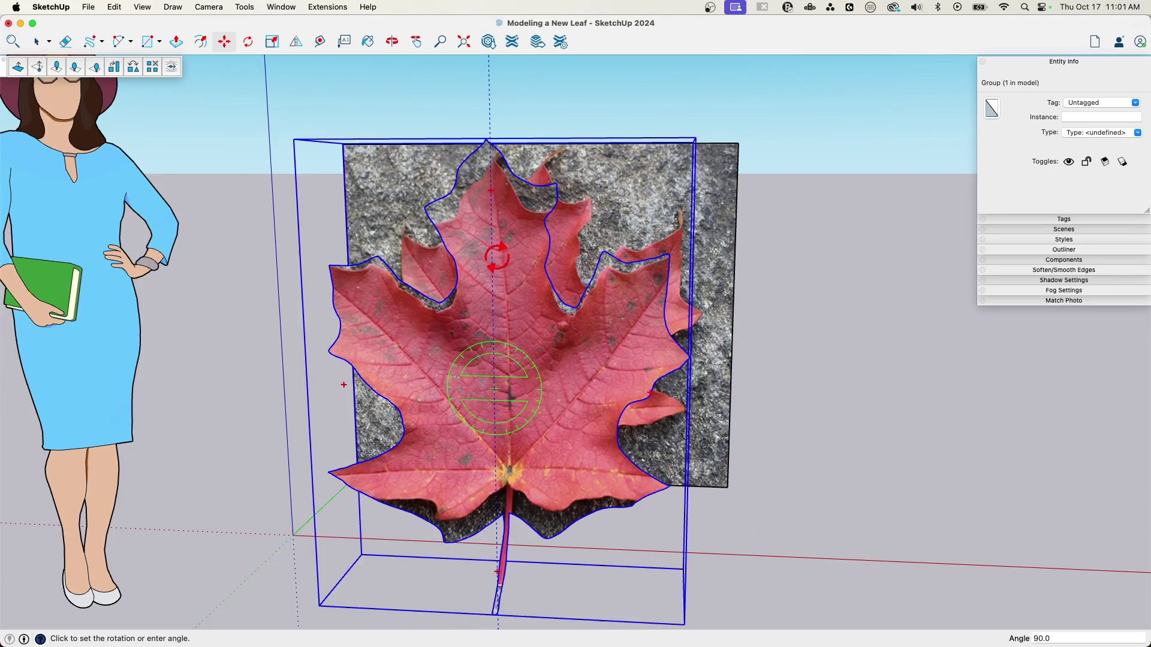
click(492, 256)
middle_drag(689, 573, 710, 562)
key(space)
scroll(736, 570, down, 3)
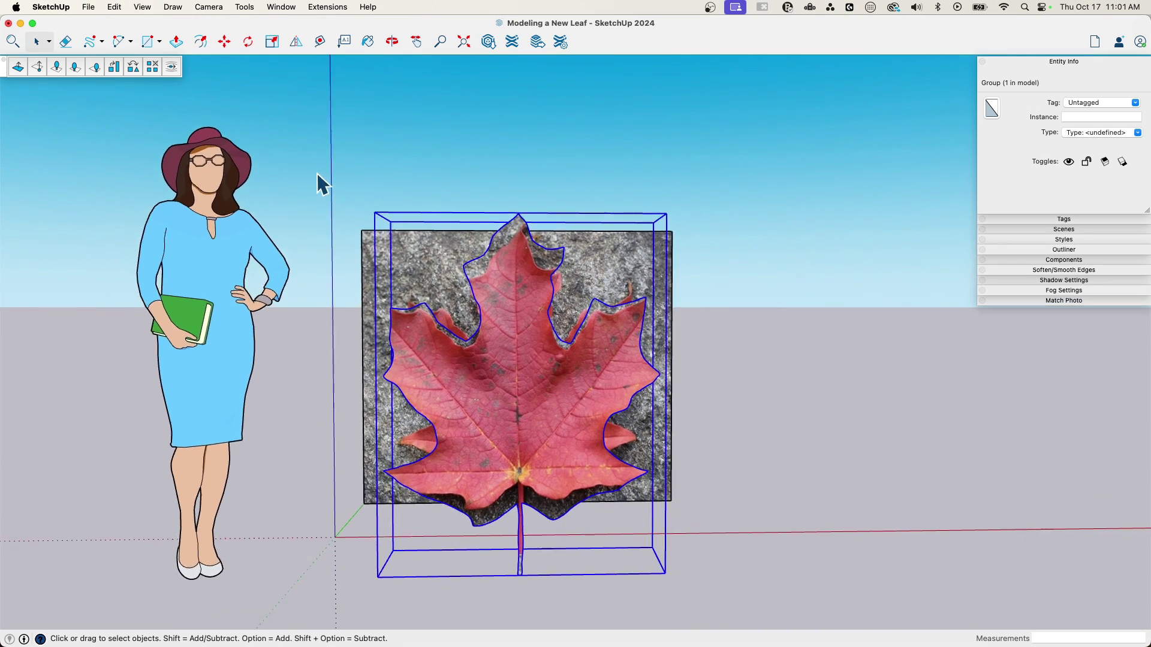
Set the camera to parallel projection and the standard front view to compare the leaf with the photo.
click(209, 6)
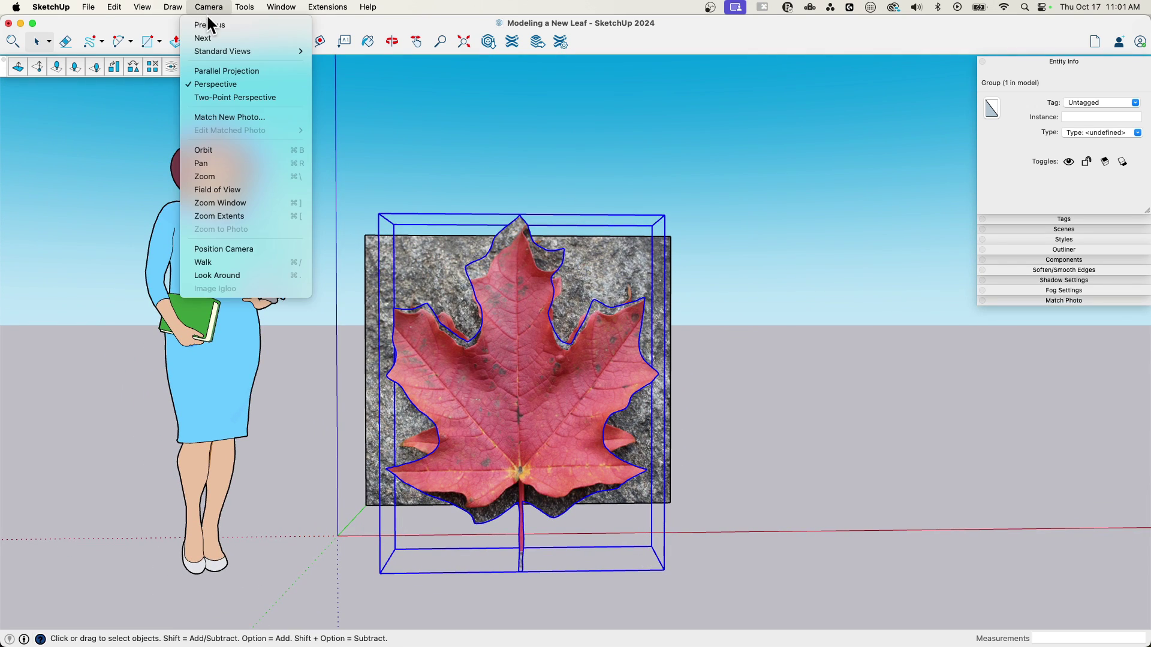
click(226, 70)
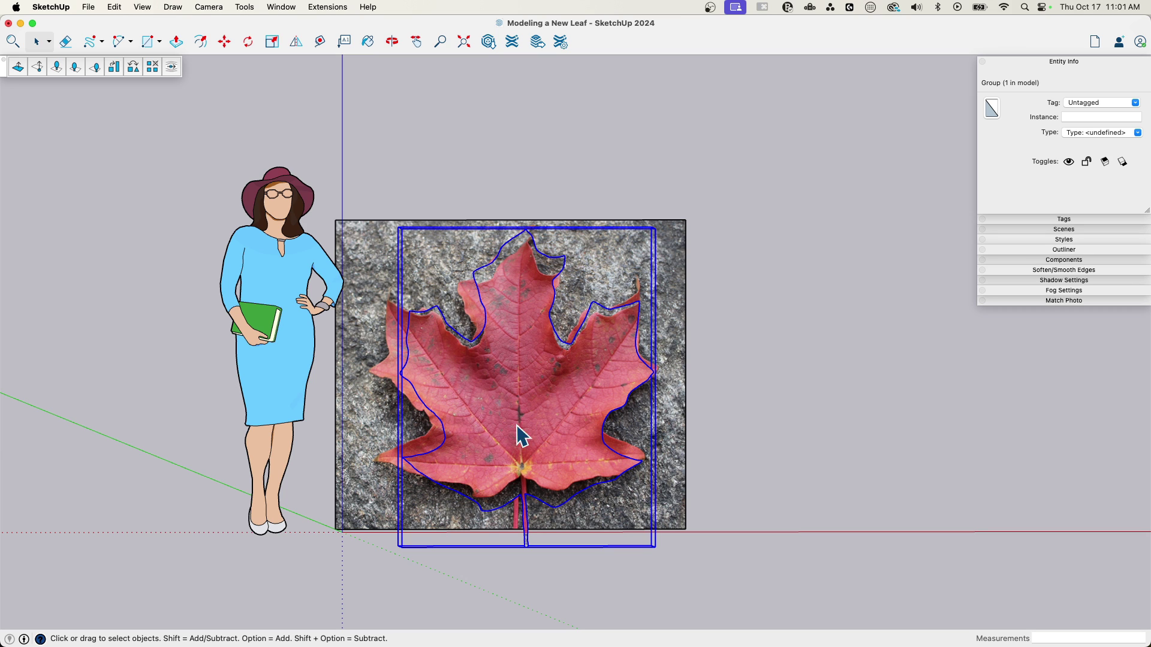
click(207, 7)
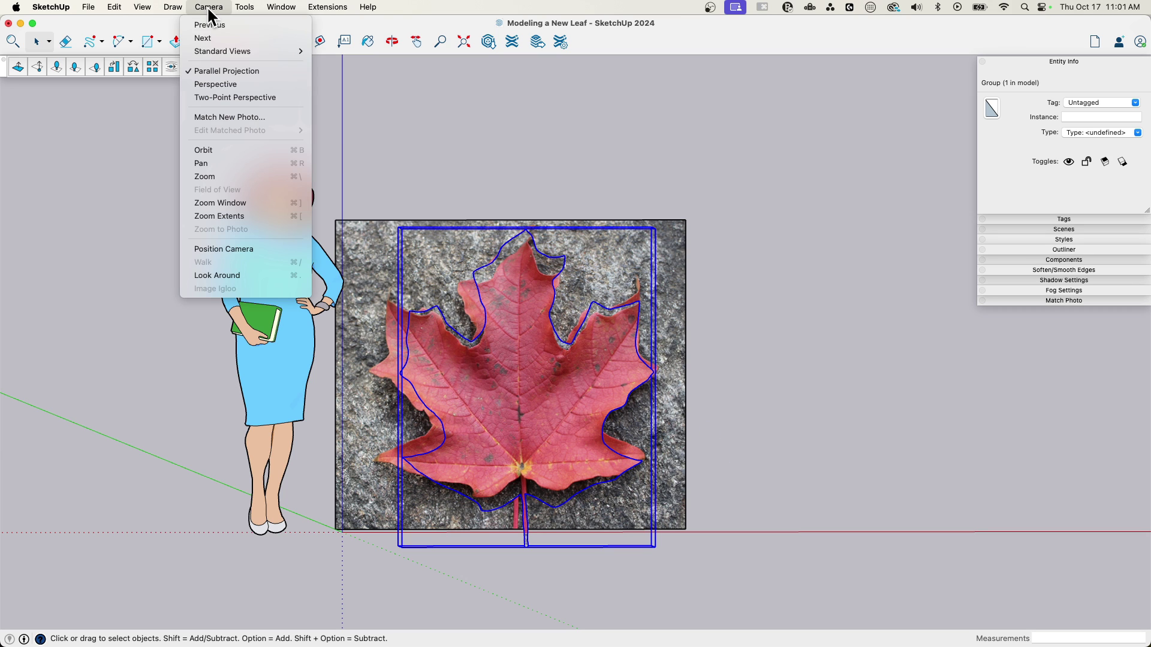
mouse_move(220, 48)
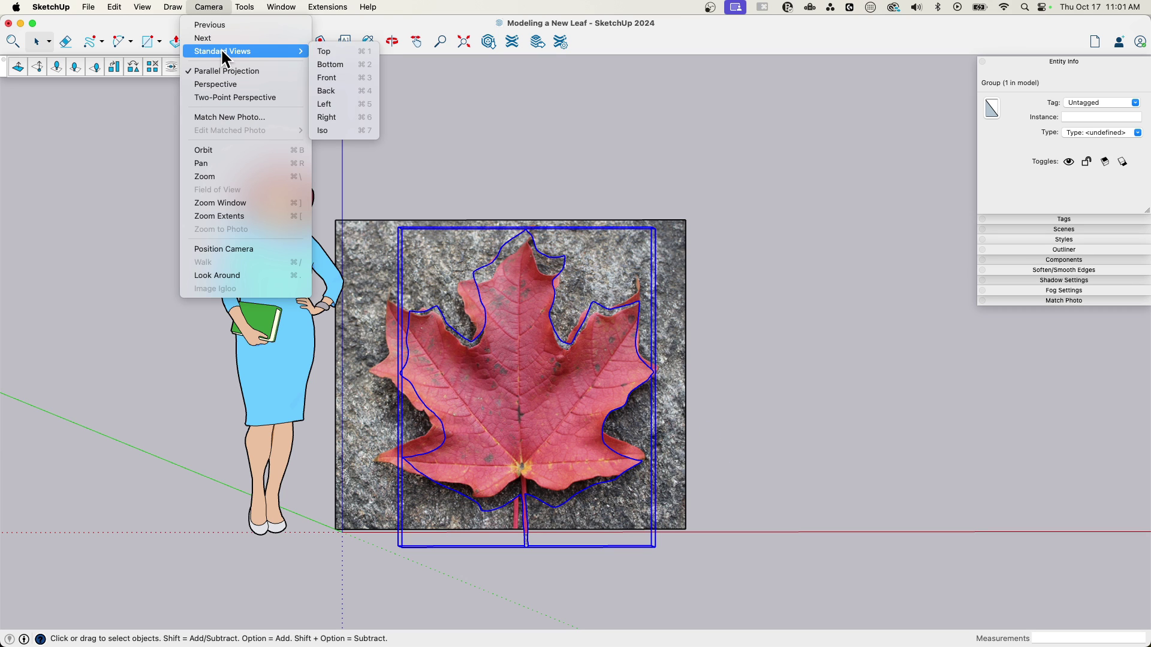
click(356, 78)
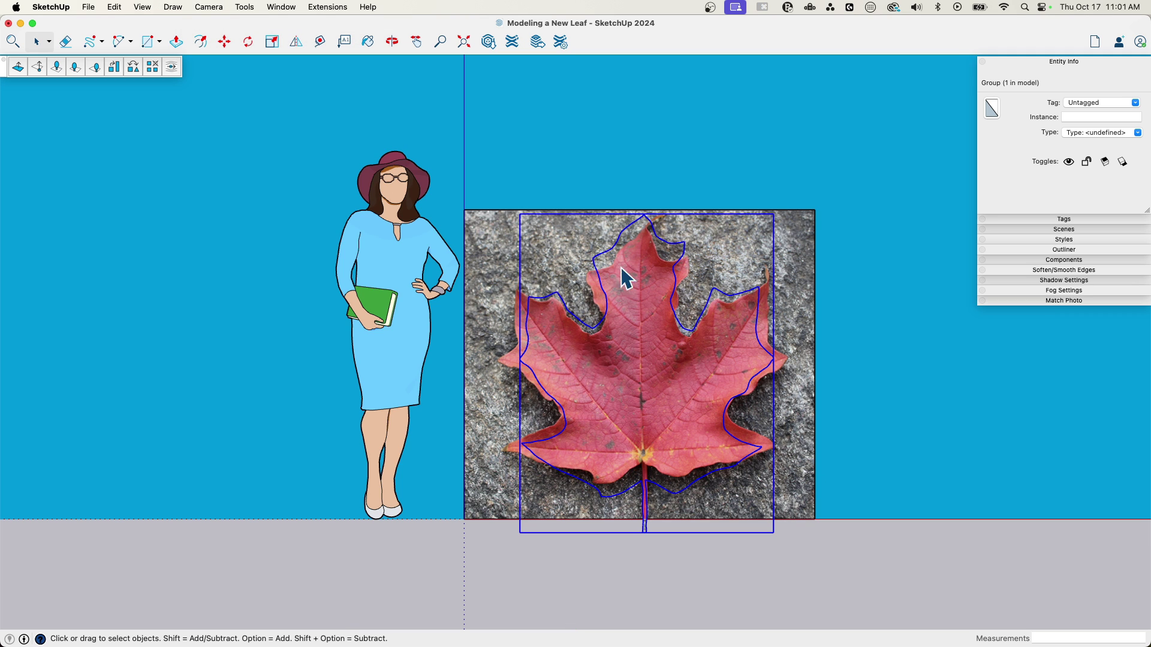
scroll(809, 309, up, 3)
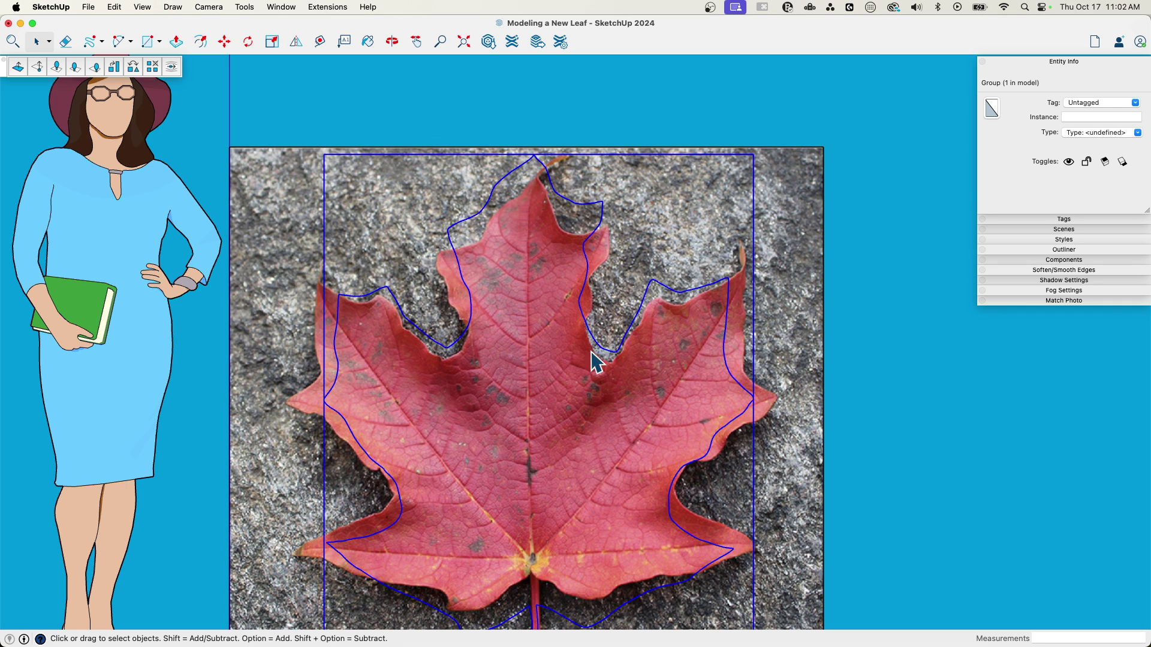
scroll(427, 249, down, 2)
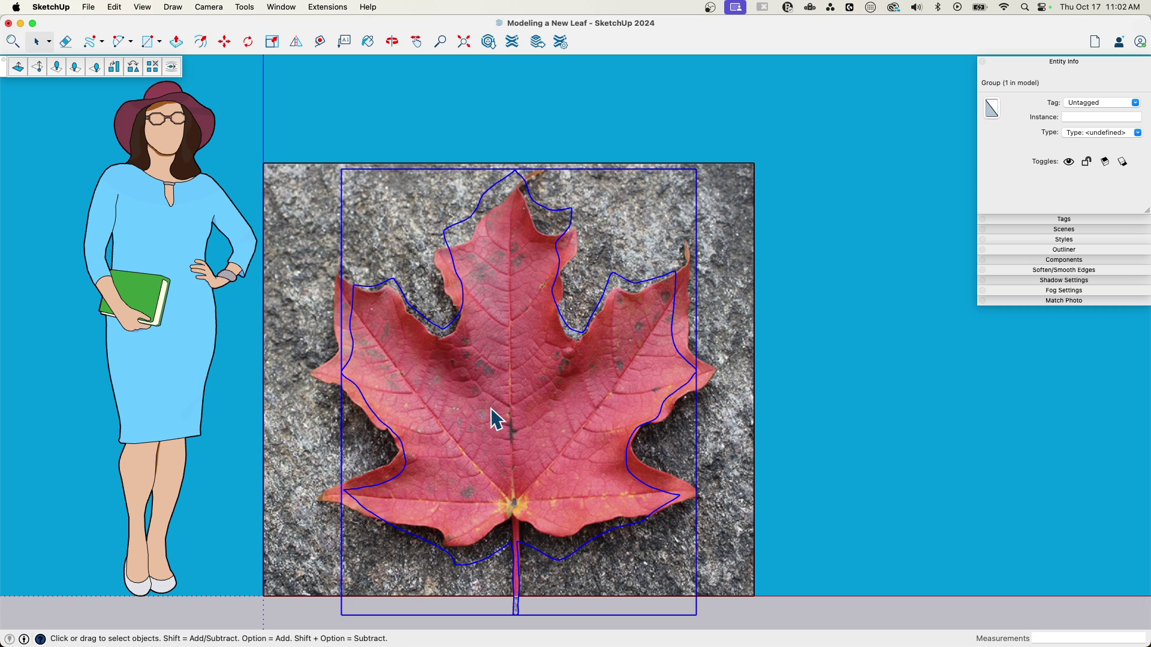
Explode the leaf group and scale its geometry along the blue axis about its centre by about 0.89.
right_click(506, 361)
click(540, 439)
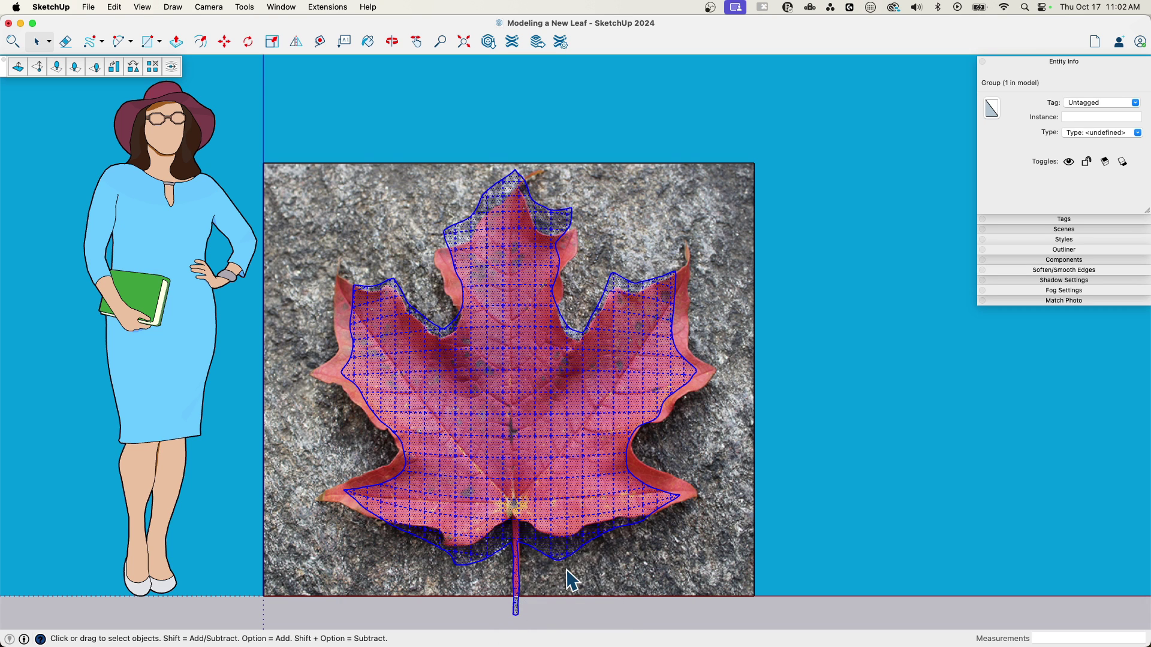
key(s)
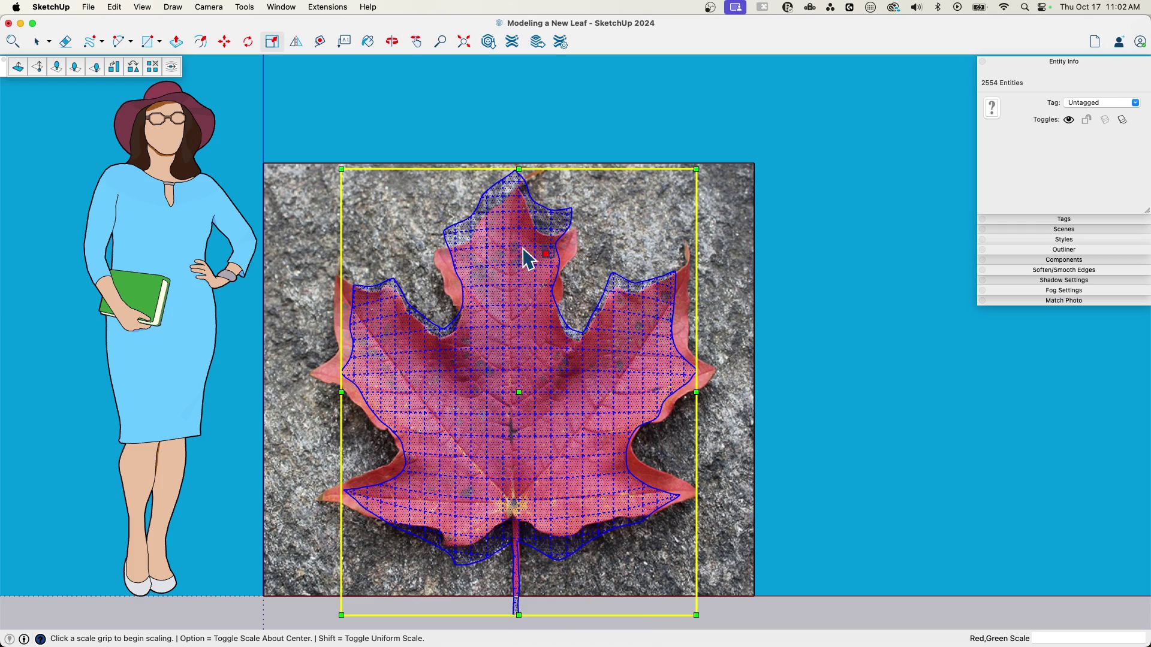
middle_drag(527, 259, 525, 203)
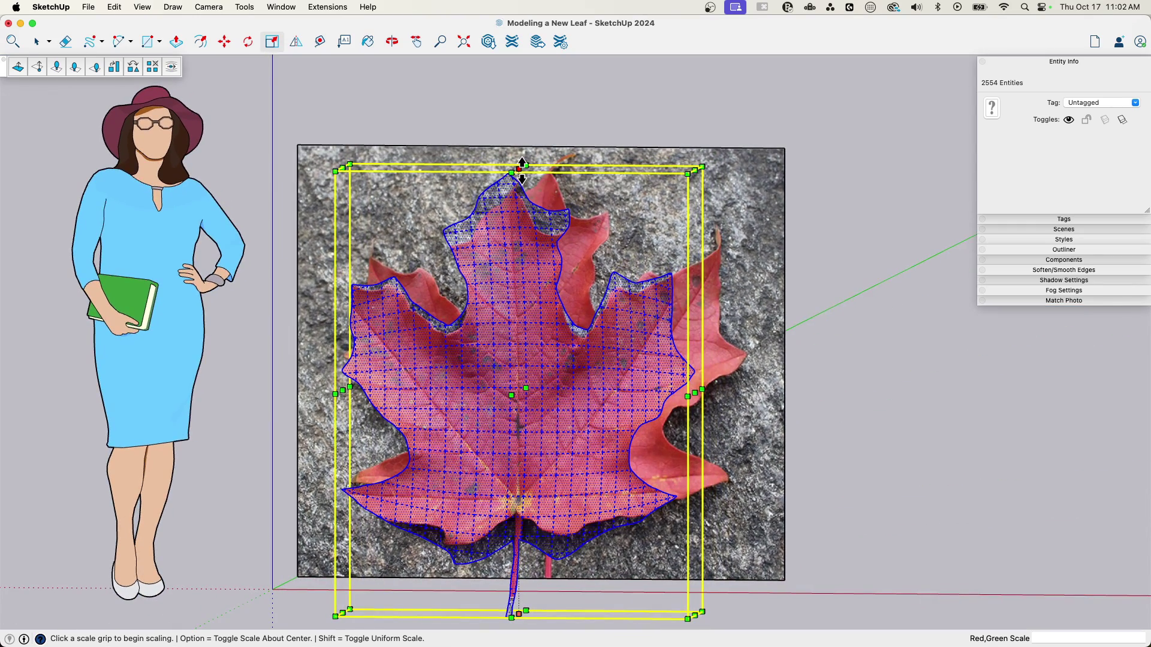
click(519, 169)
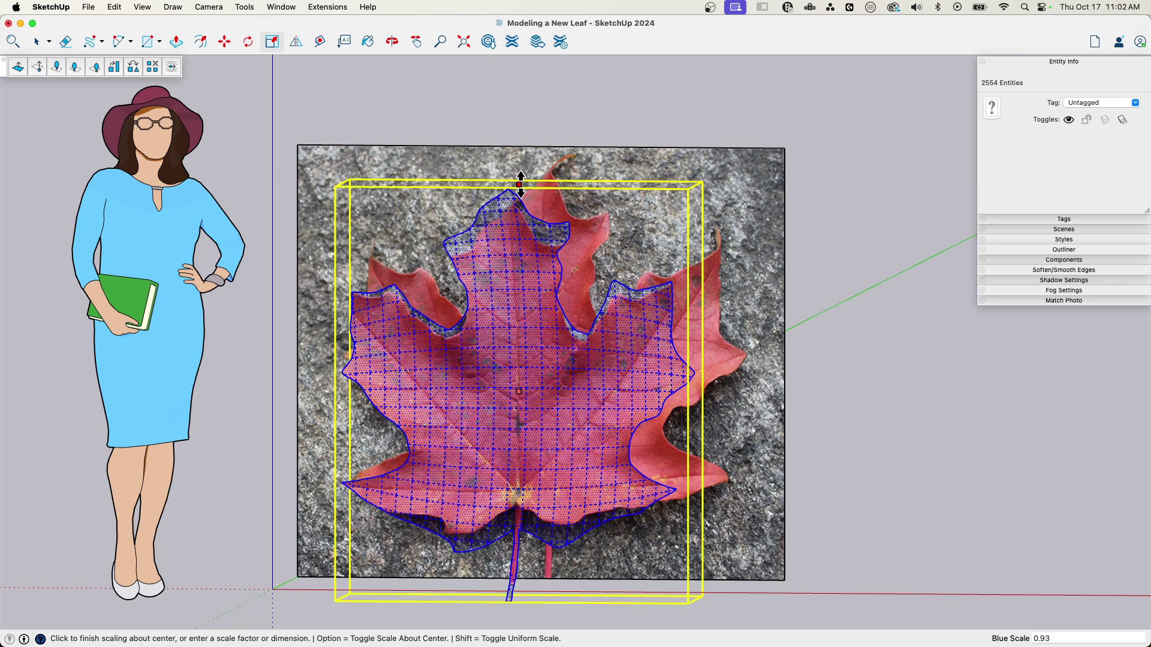
click(520, 193)
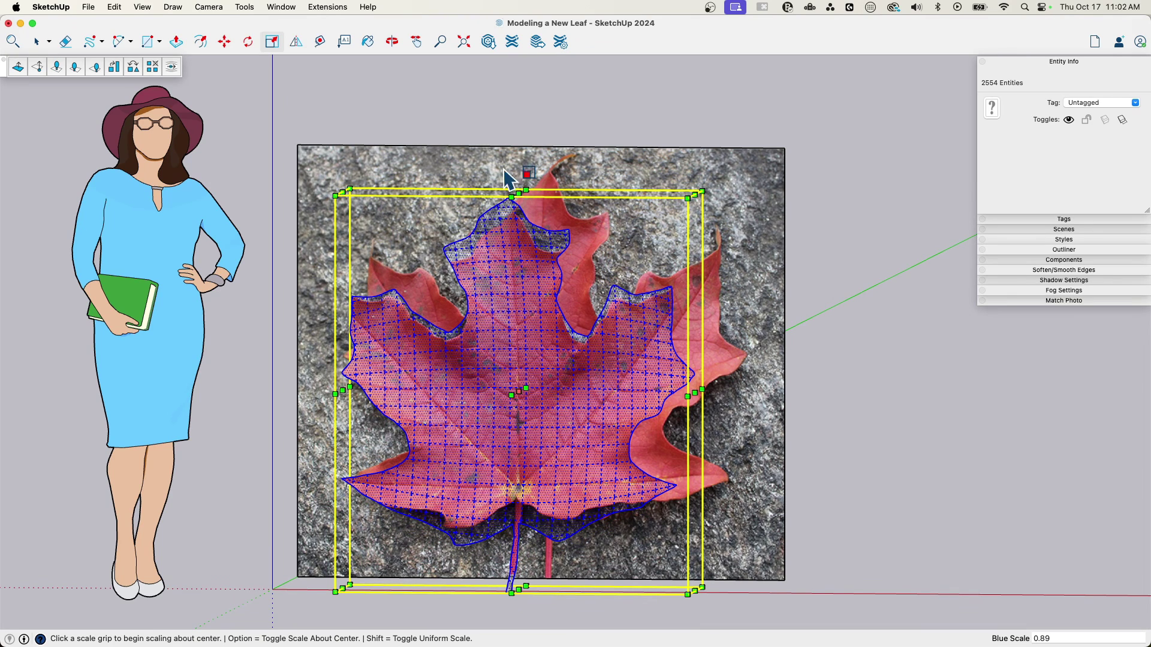
Check the leaf in the front view and scale it along the blue axis about its centre by about 0.94.
click(244, 7)
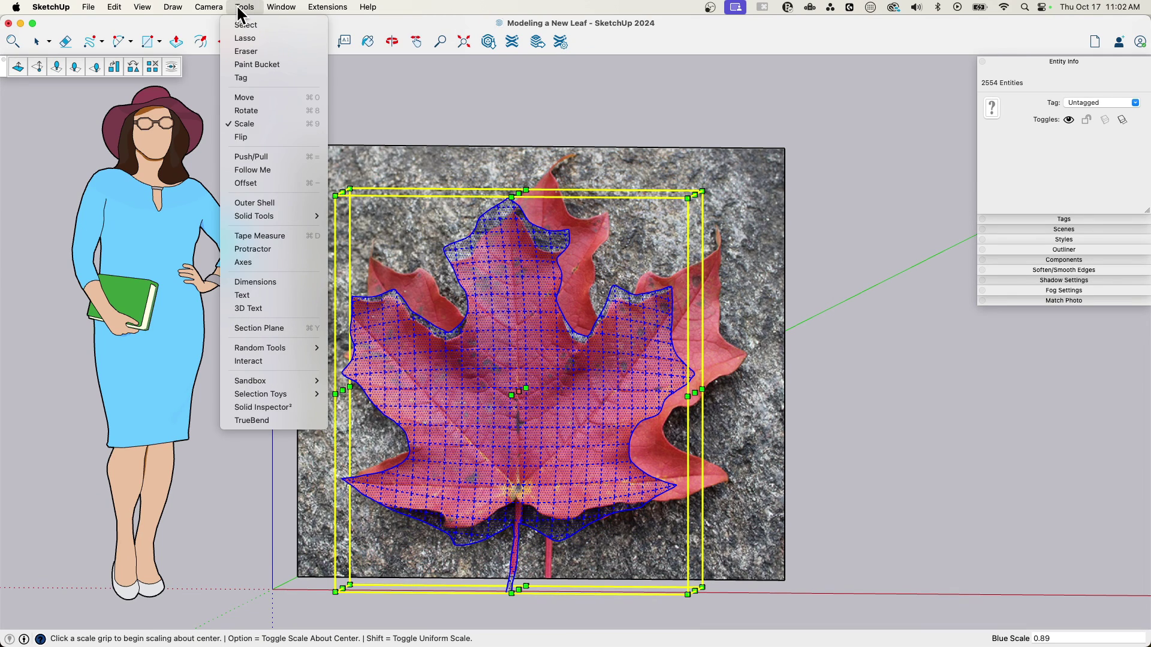
mouse_move(209, 7)
mouse_move(240, 51)
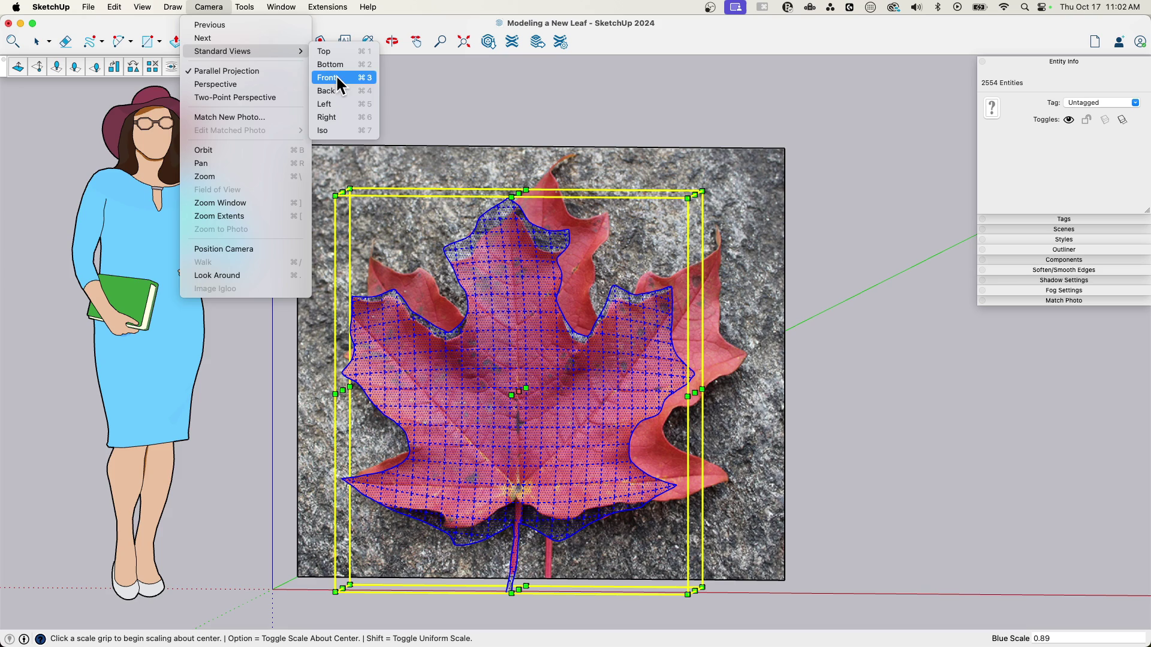
click(339, 80)
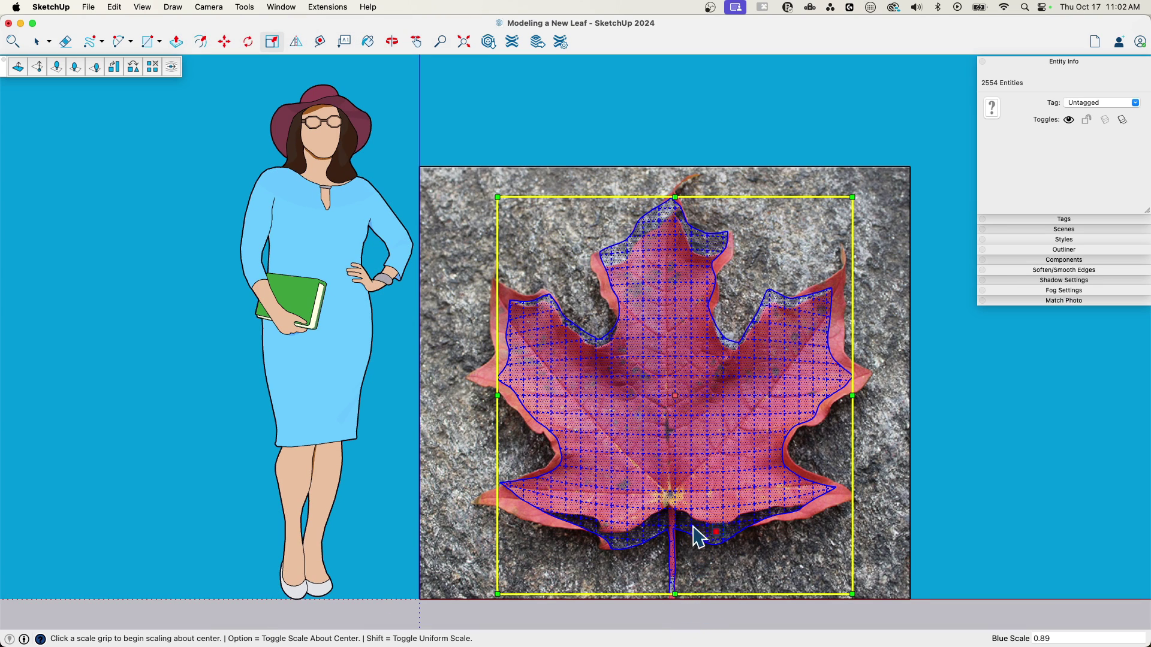
middle_drag(718, 377, 599, 463)
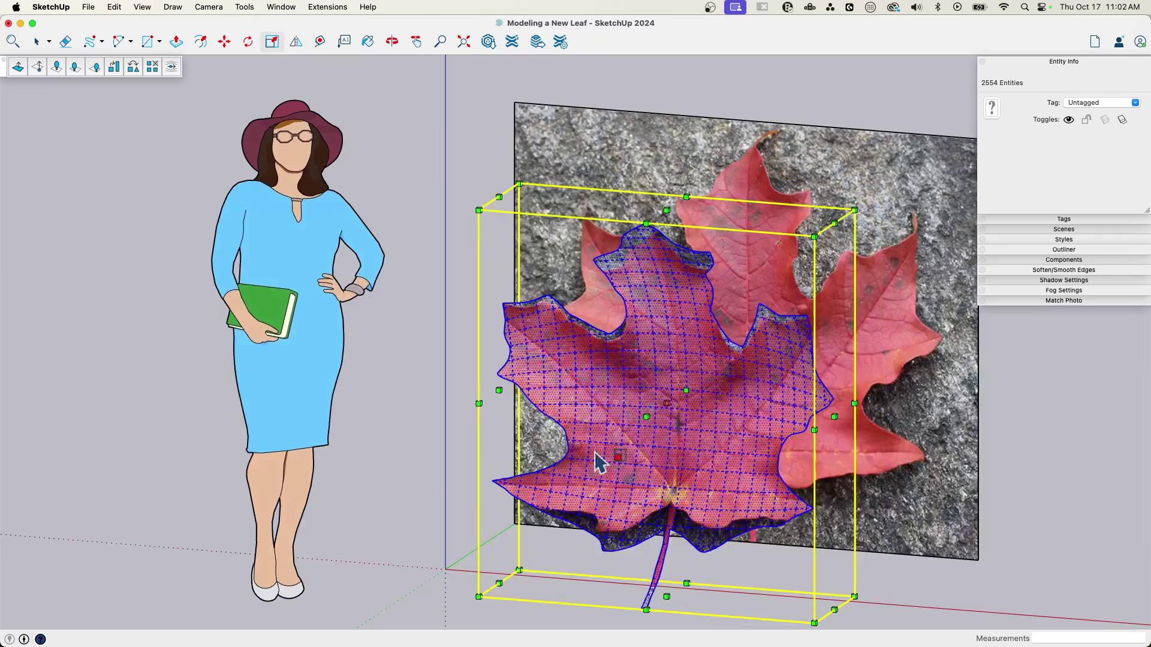
click(668, 210)
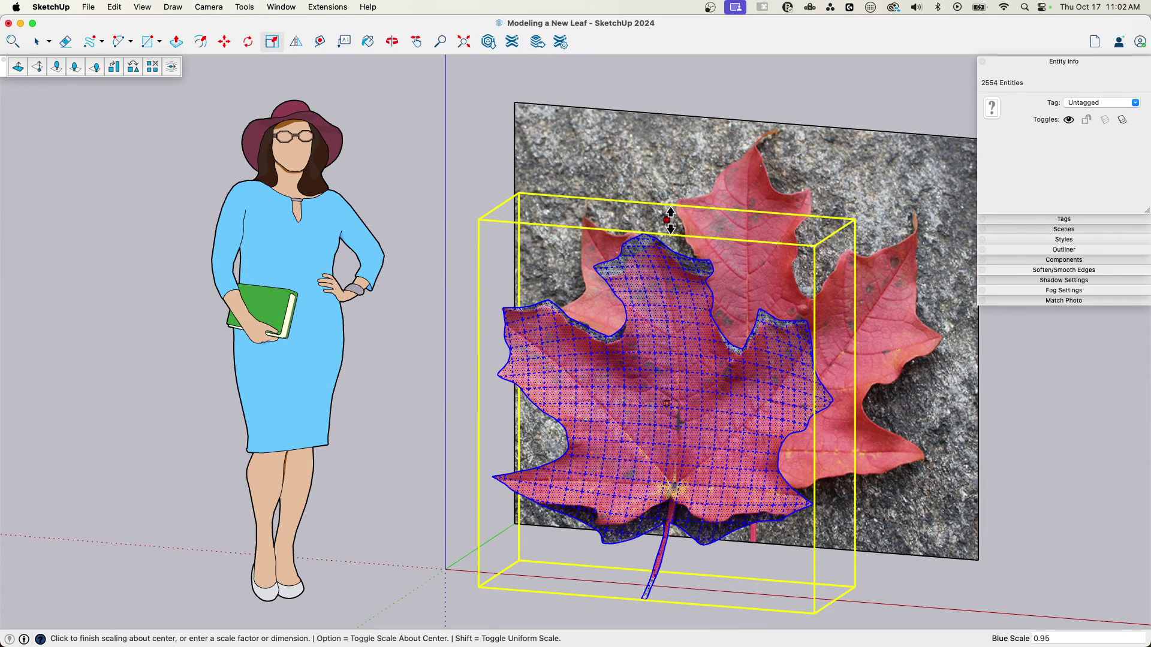
click(669, 223)
Compare the scaled leaf with the photo in the standard front view and restore perspective projection.
click(256, 8)
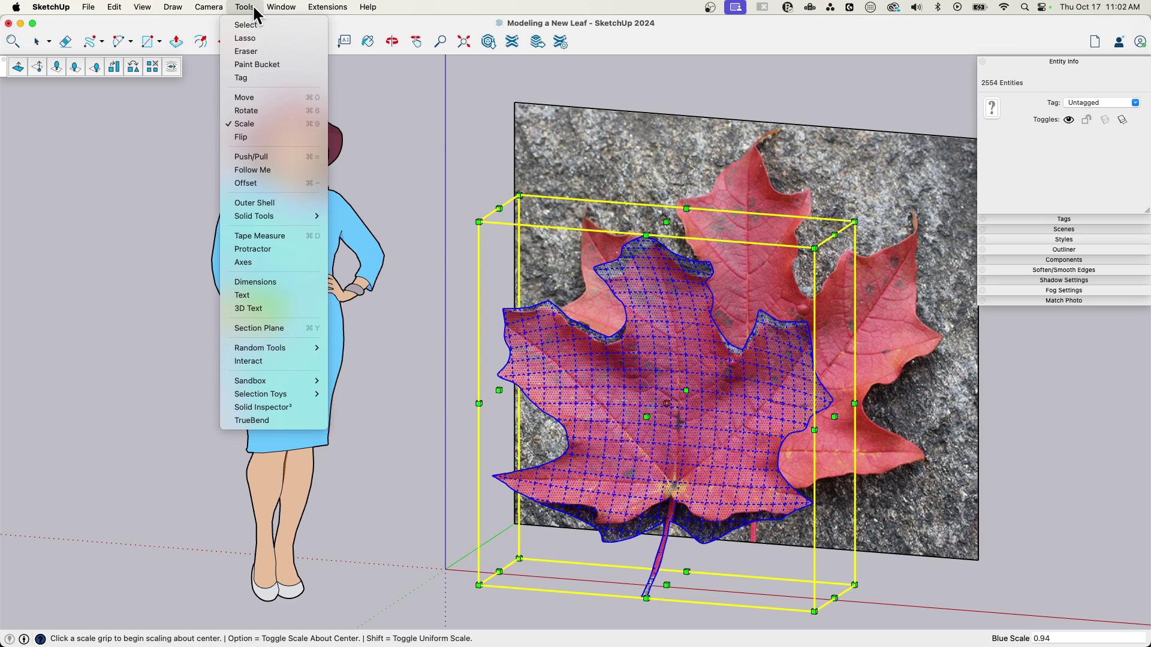
mouse_move(198, 9)
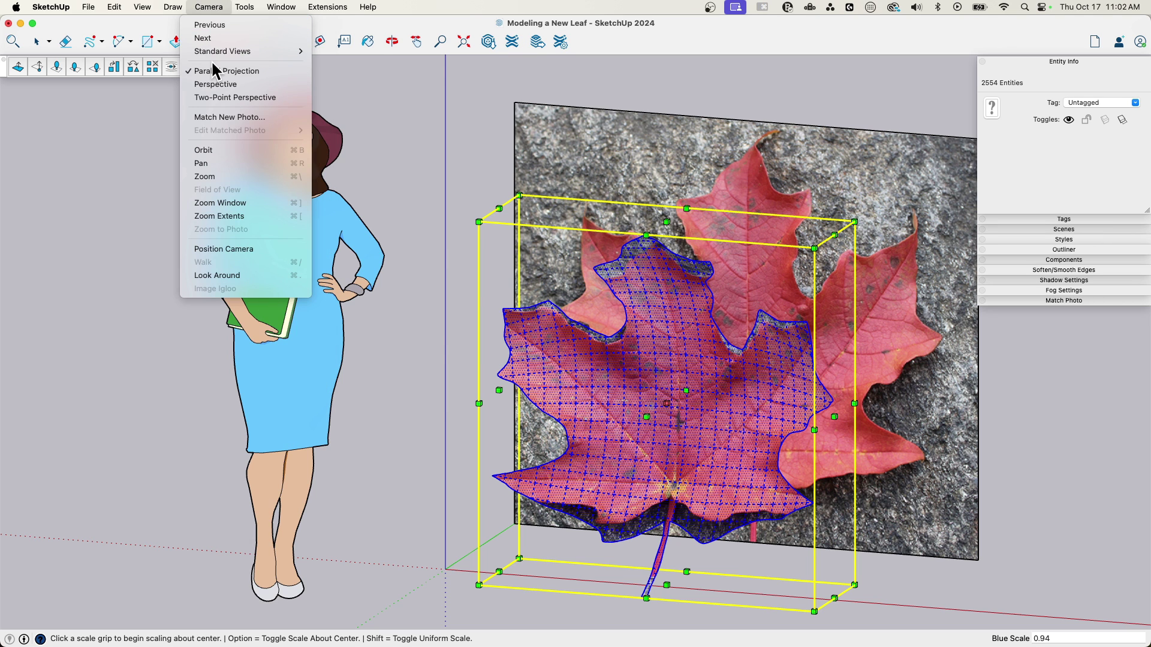
mouse_move(252, 51)
click(336, 78)
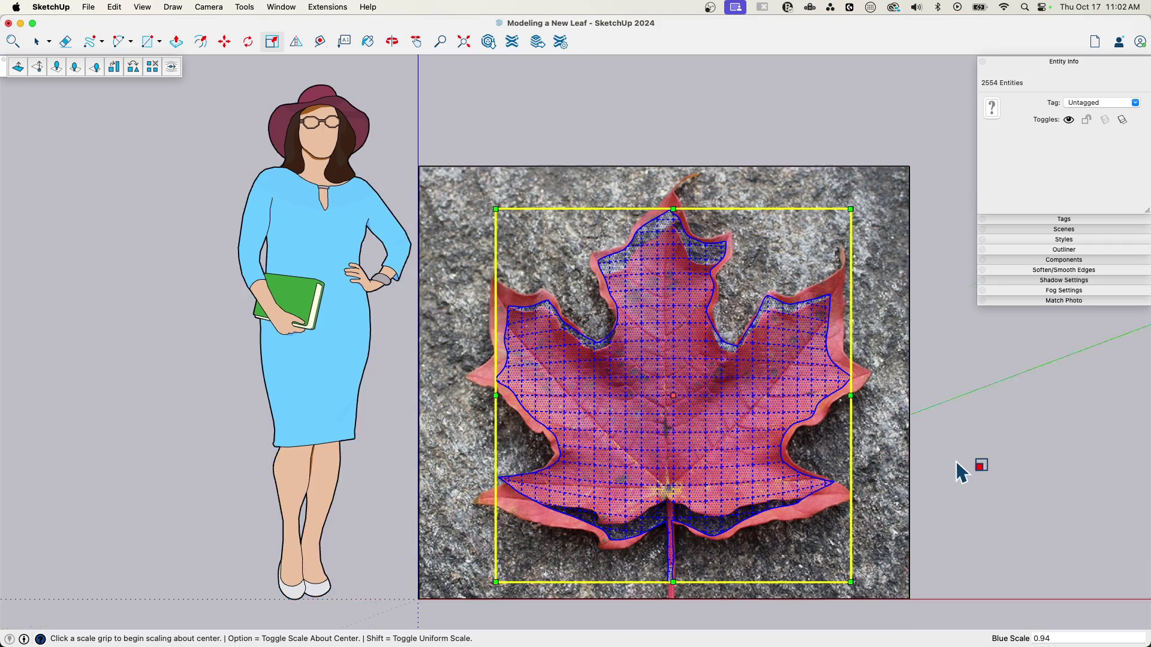
key(space)
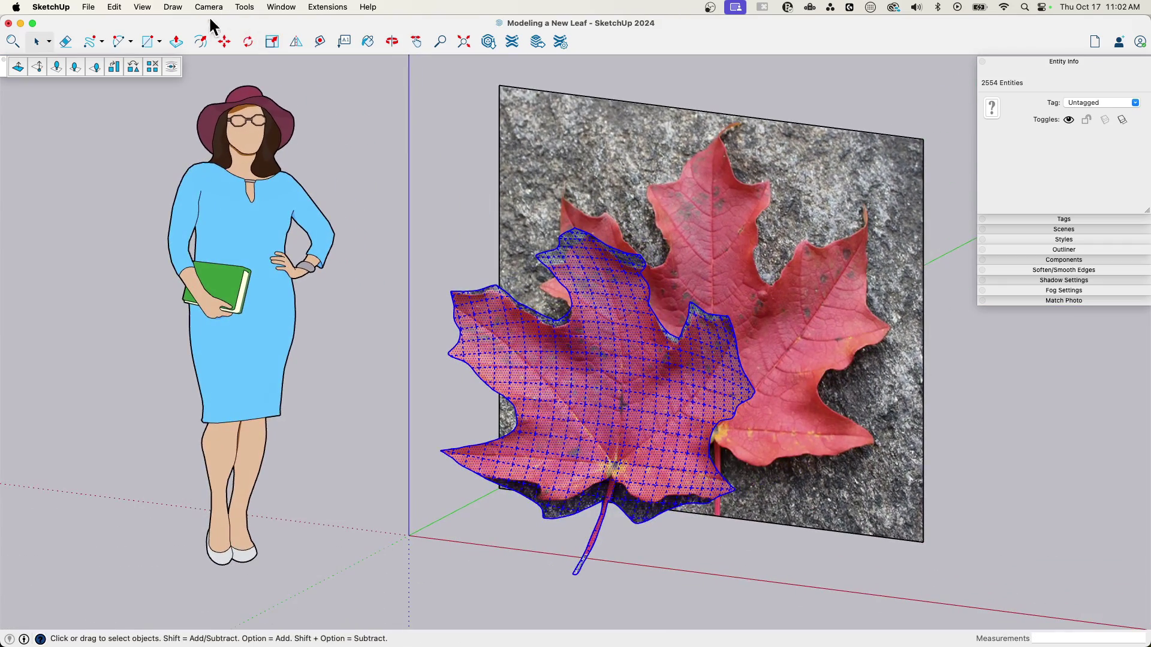
click(209, 7)
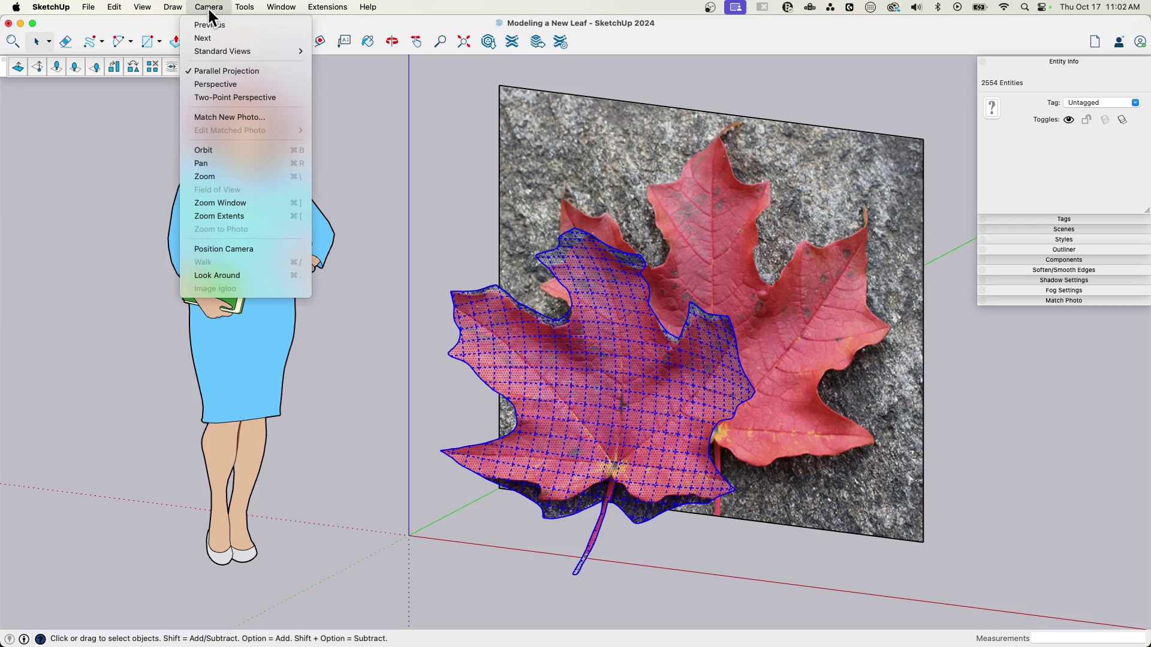
click(215, 83)
Deselect the leaf and paint its surface with the texture sampled from the leaf photo behind it.
middle_drag(569, 270, 907, 399)
click(906, 399)
key(b)
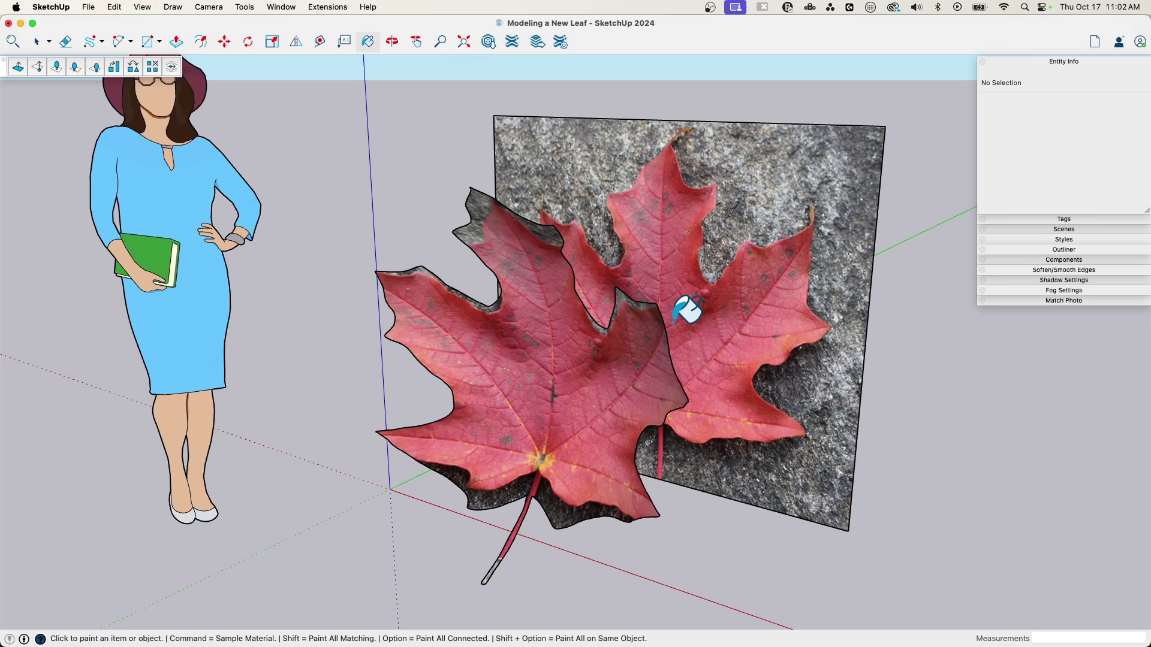
key(super)
super+click(685, 307)
click(546, 341)
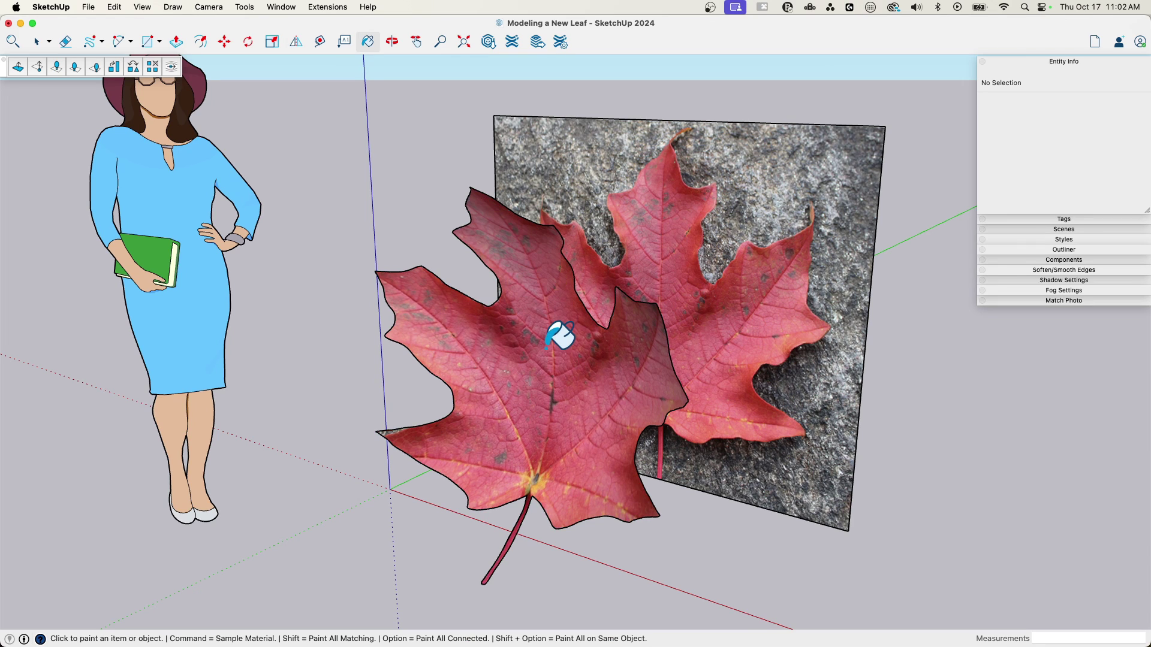
middle_drag(436, 462, 557, 462)
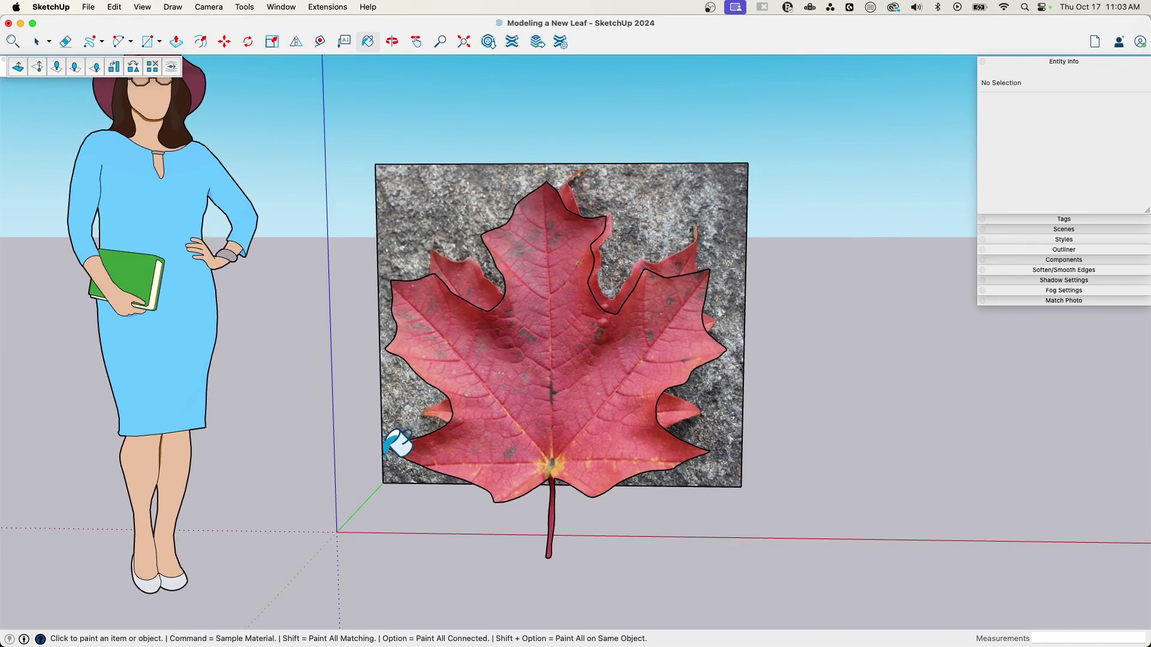
mouse_move(415, 431)
middle_down()
mouse_move(797, 506)
mouse_move(406, 426)
middle_up()
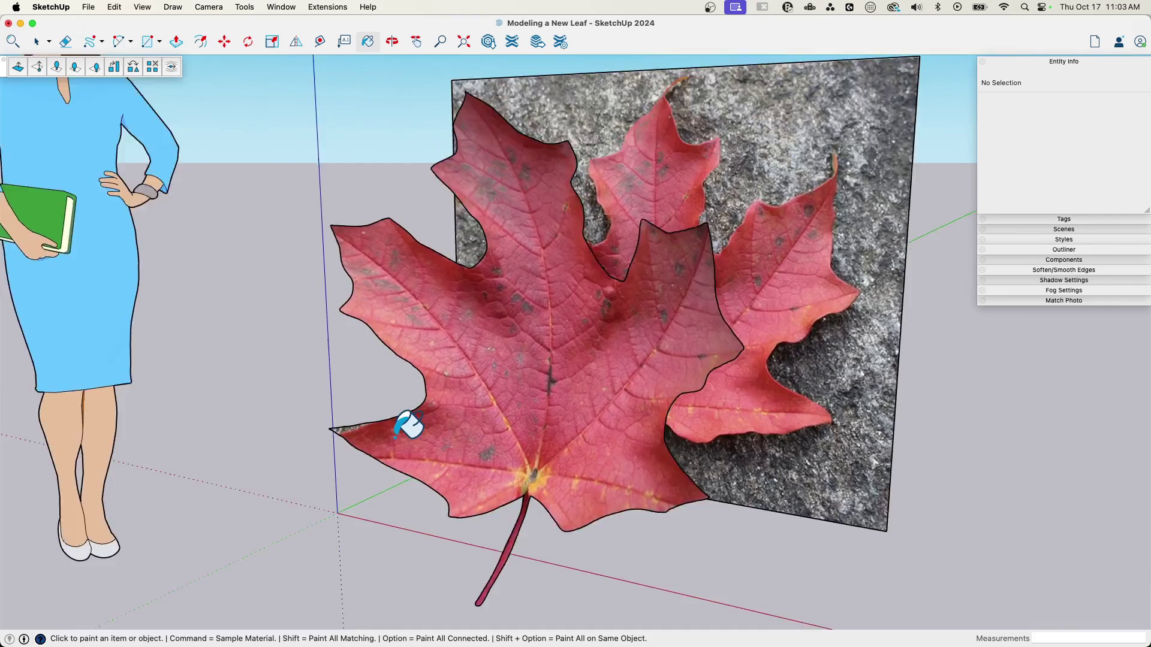
Draw three connected lines across the lower-left lobe's tip inside the red texture, the first two about 1 3/8 in and 1 9/16 in long.
scroll(403, 416, up, 10)
key(space)
scroll(444, 414, up, 4)
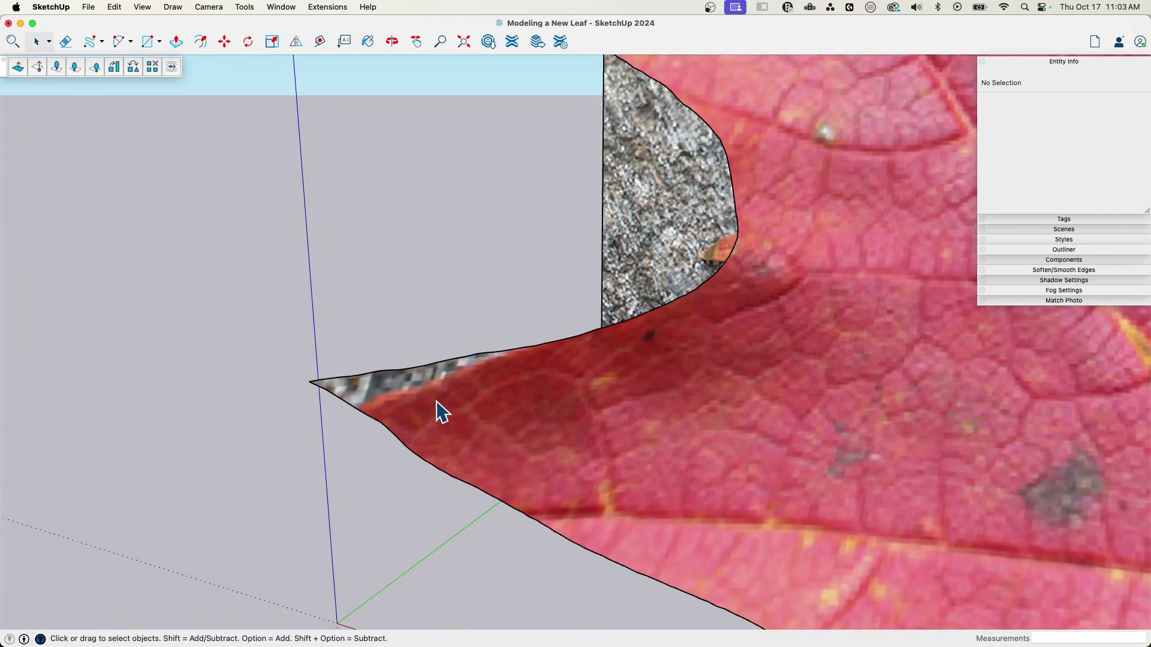
middle_drag(421, 410, 449, 467)
key(l)
click(424, 456)
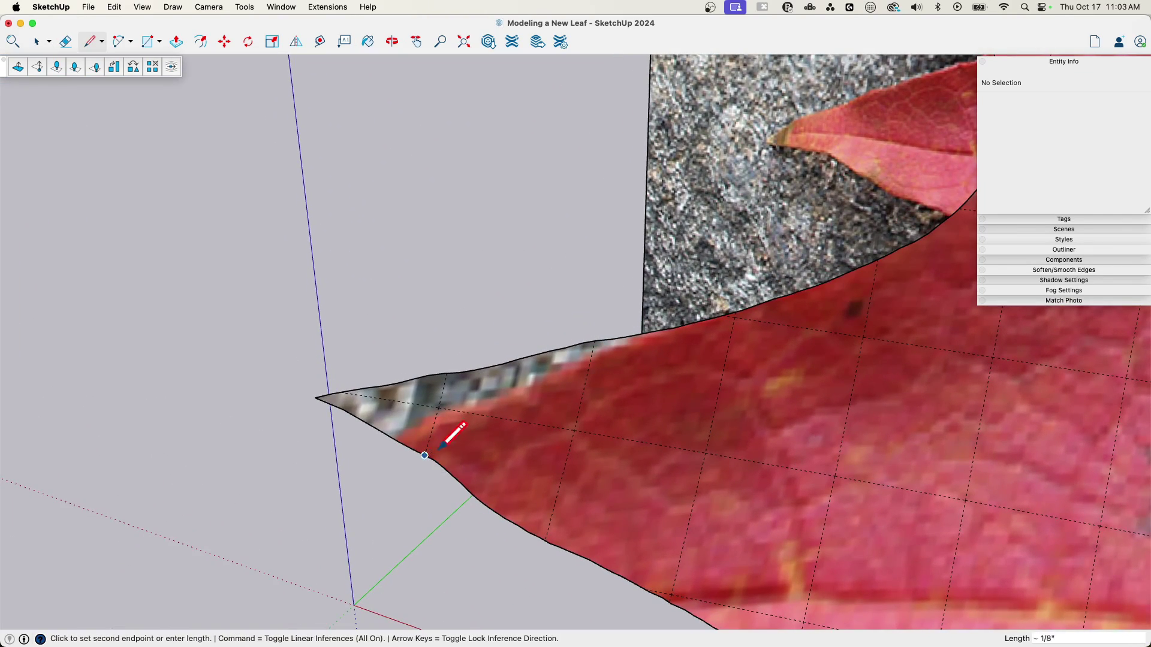
click(507, 420)
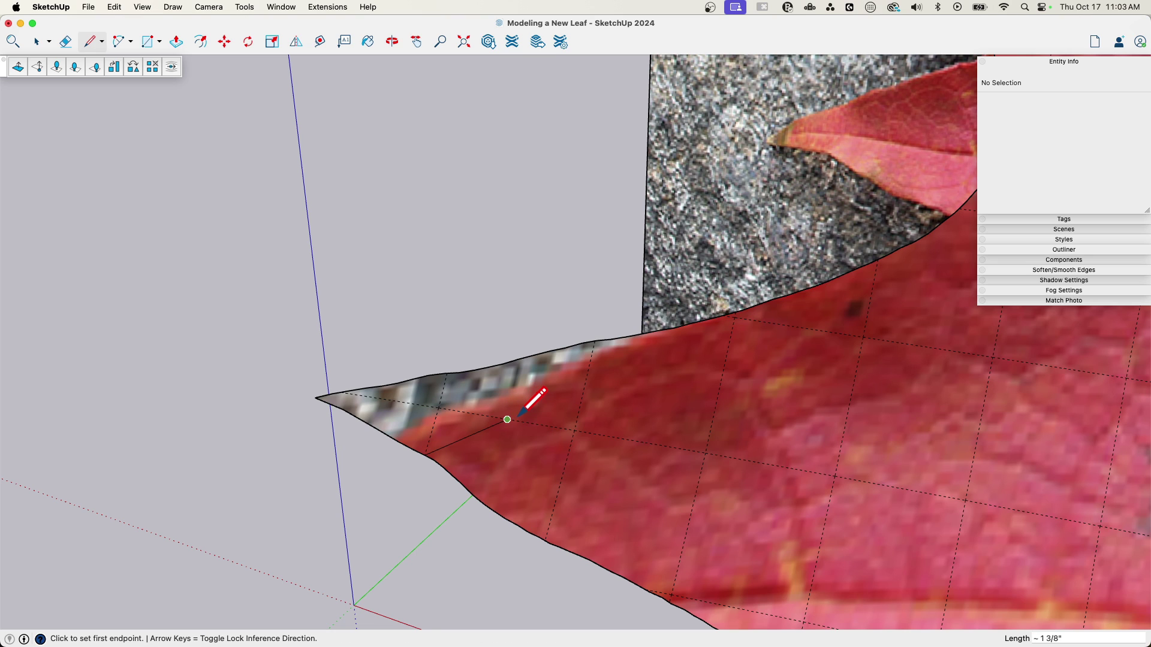
click(589, 363)
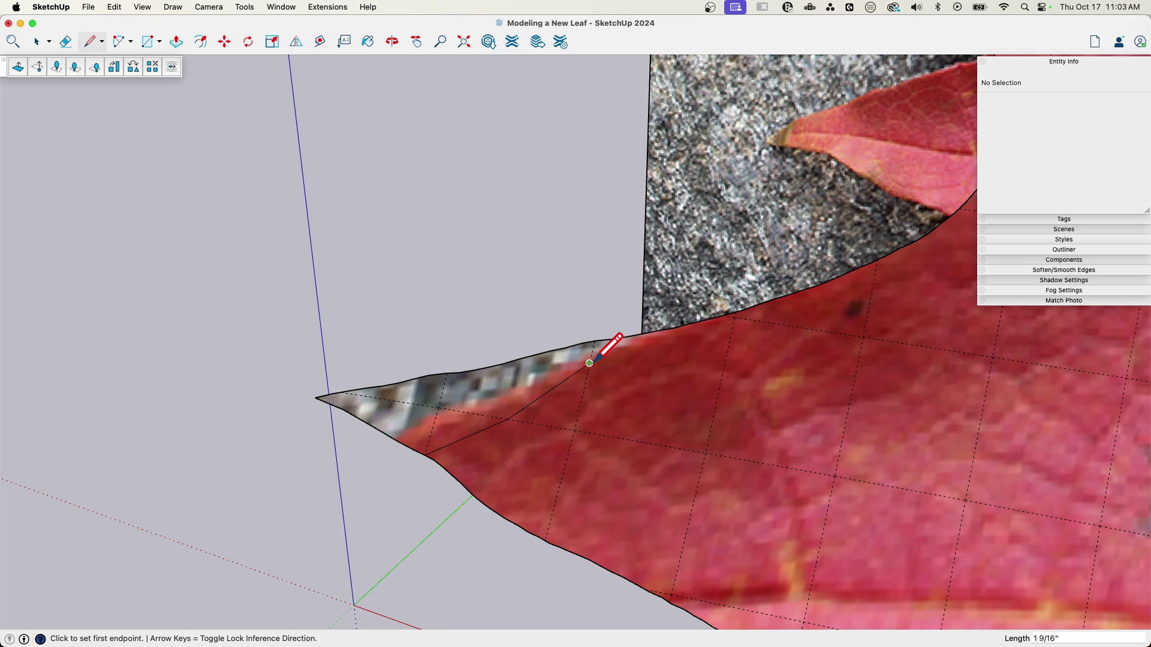
click(658, 330)
Erase the outer edges of the lower-left lobe's tip beyond the drawn lines to remove the stray background area.
key(e)
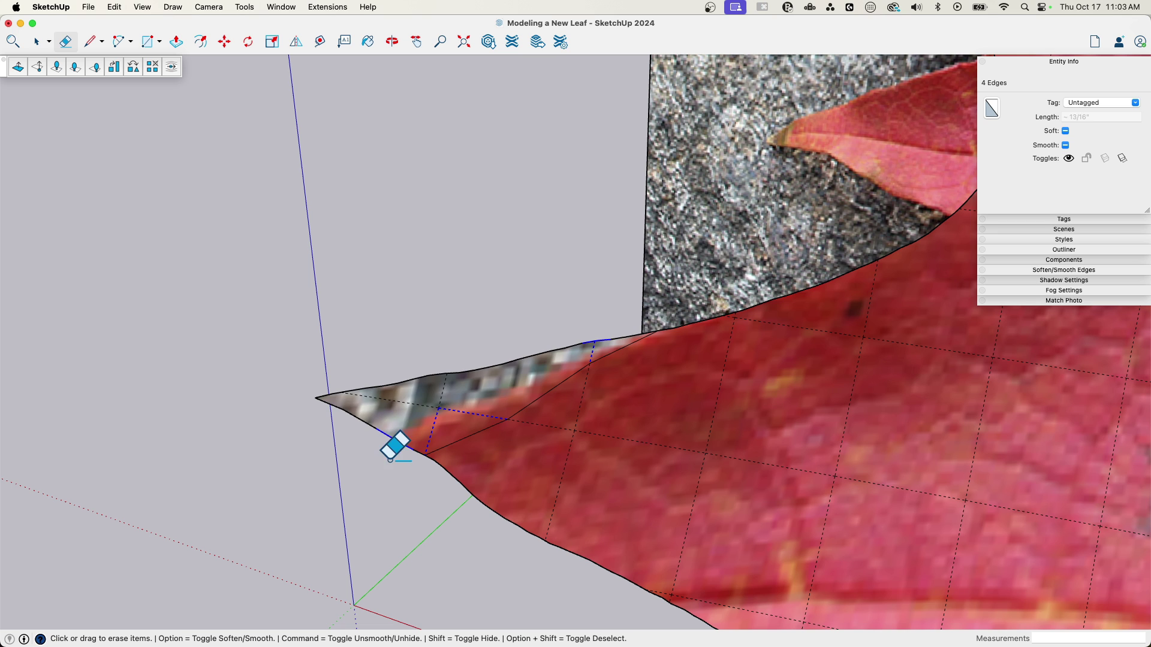
drag(390, 460, 410, 368)
mouse_move(366, 431)
mouse_down()
mouse_move(348, 372)
mouse_move(388, 391)
mouse_up()
drag(422, 453, 413, 460)
drag(513, 359, 403, 384)
mouse_move(403, 384)
middle_down()
mouse_move(458, 347)
mouse_move(507, 340)
middle_up()
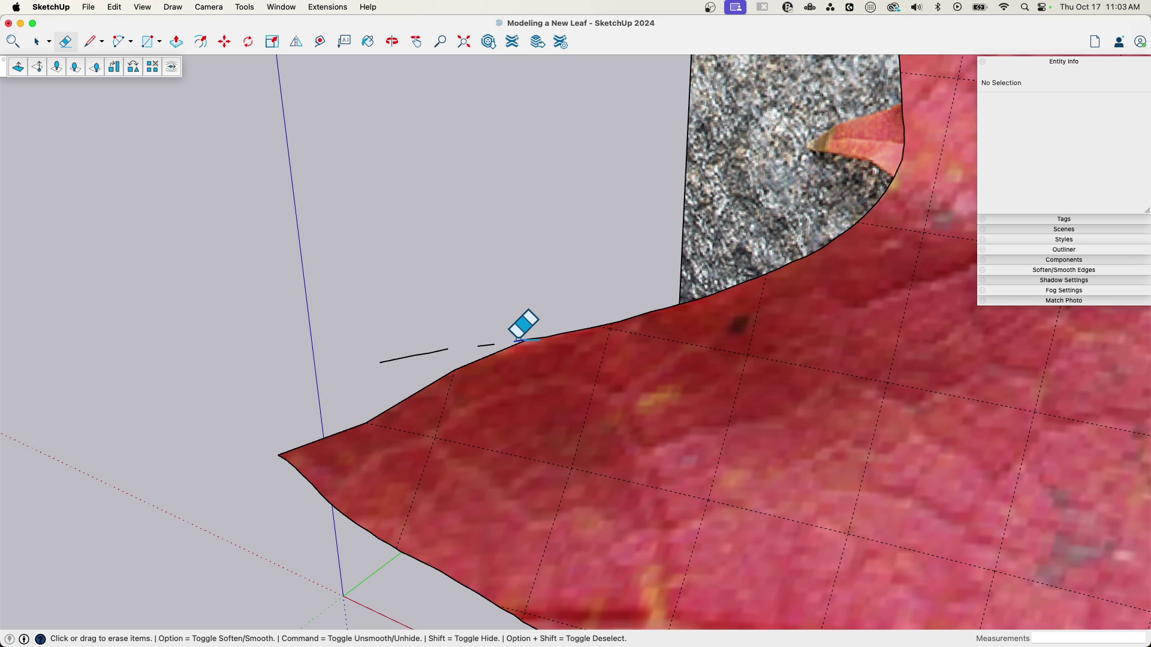
Erase the loose edge fragments left floating above the trimmed lobe tip.
click(517, 340)
key(super+z)
scroll(517, 340, up, 5)
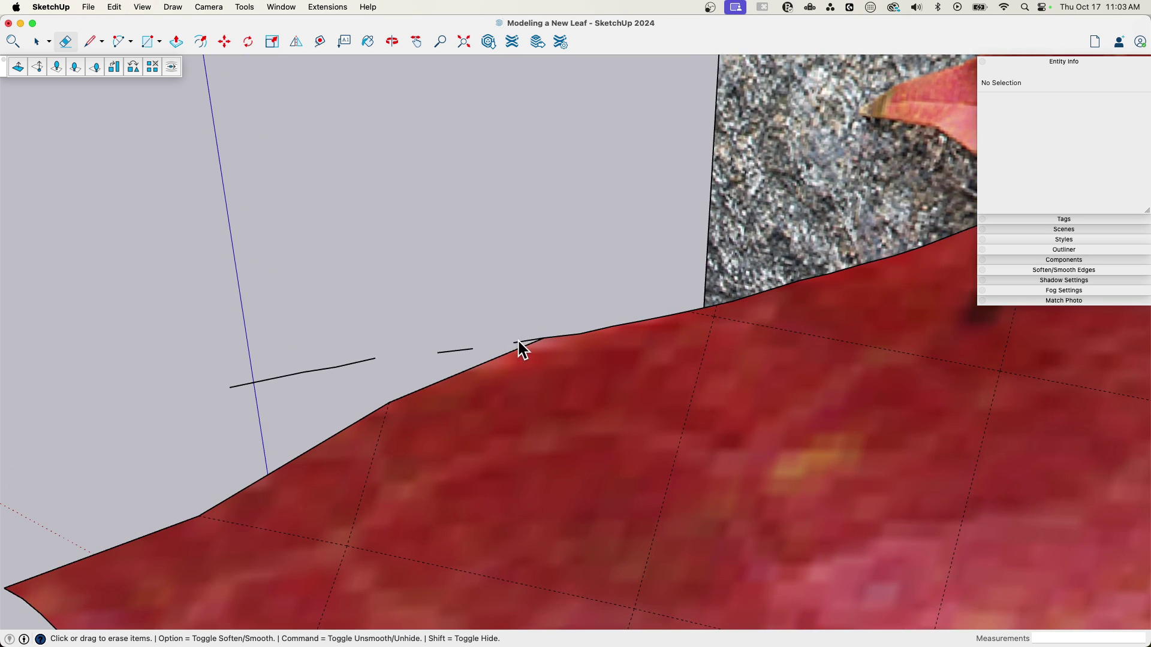
drag(459, 346, 302, 381)
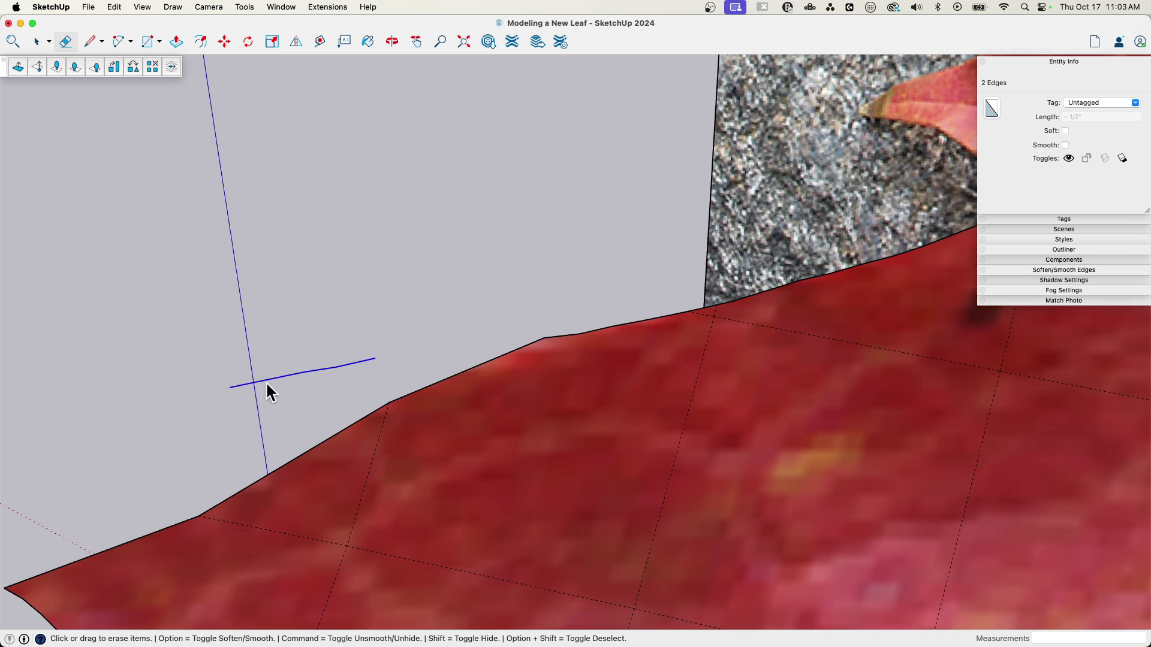
key(space)
Paint the back of the bent leaf with the texture sampled from the leaf photo.
scroll(328, 311, down, 10)
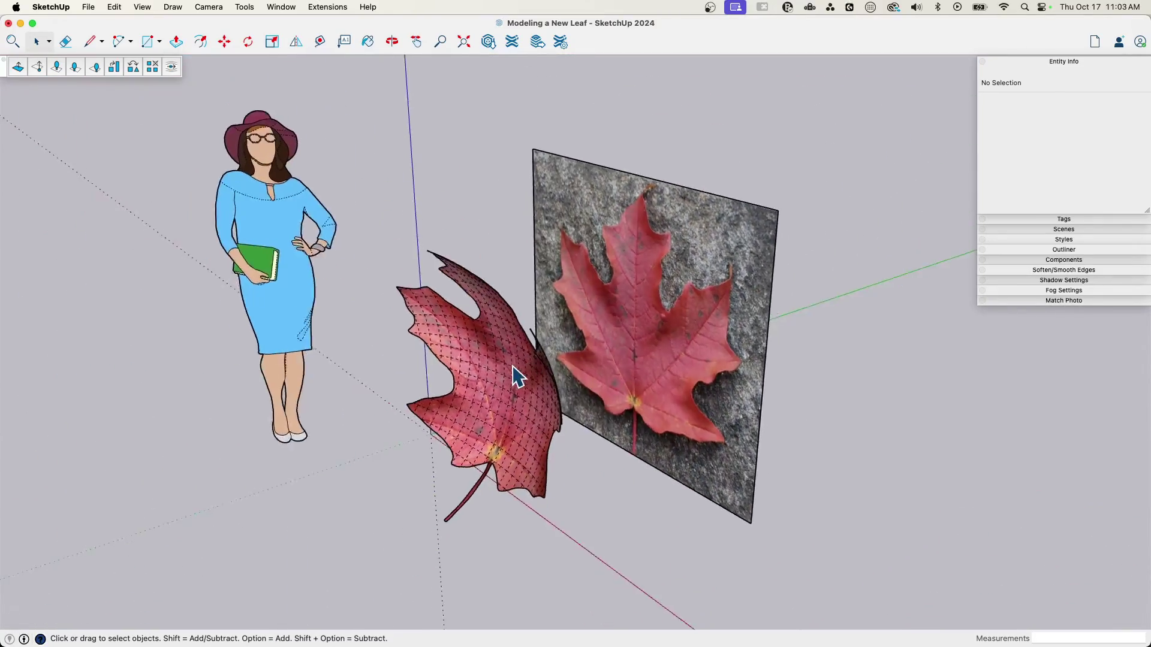
mouse_move(512, 365)
middle_down()
mouse_move(424, 354)
mouse_move(403, 326)
mouse_move(416, 338)
mouse_move(547, 296)
mouse_move(552, 389)
middle_up()
key(b)
key(alt)
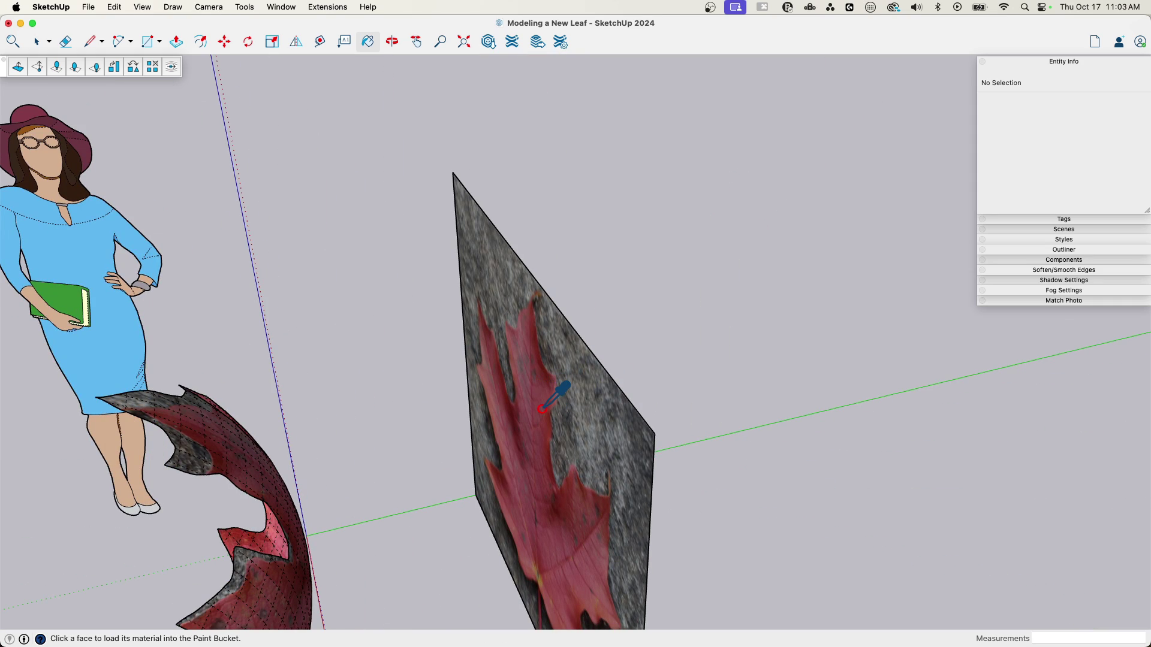
middle_drag(370, 359, 569, 439)
key(space)
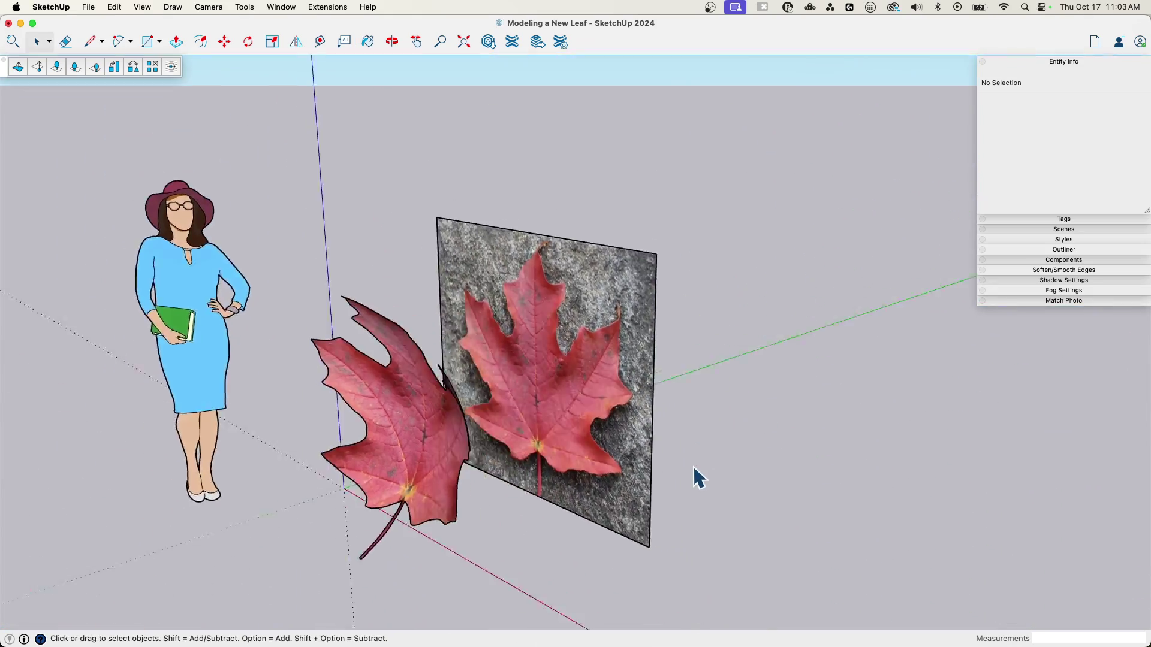
Copy the leaf photo face about 1' 11/16" back along the green axis and deselect the copy.
middle_drag(697, 477, 535, 546)
click(547, 457)
key(m)
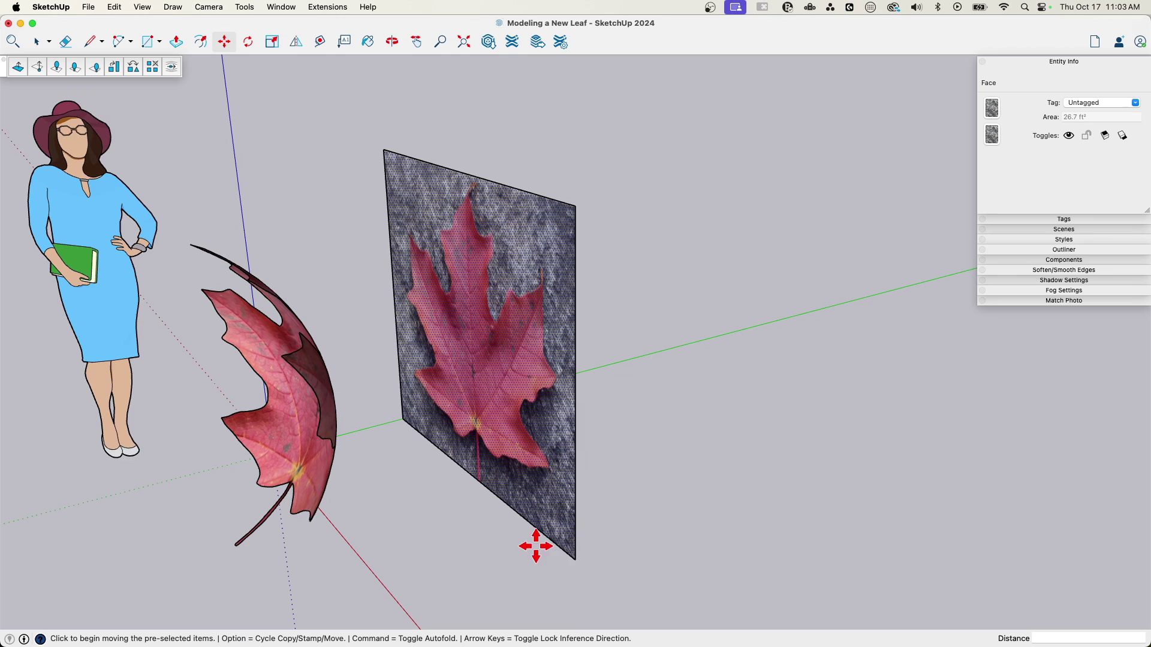
key(alt)
click(572, 561)
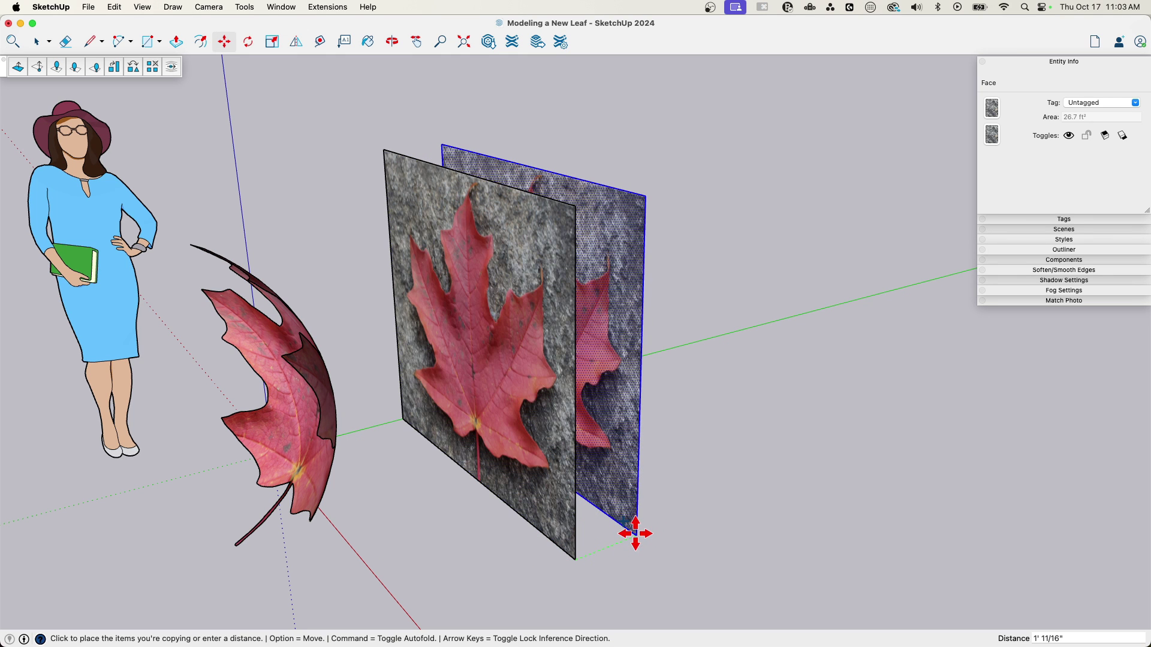
click(635, 536)
key(space)
click(738, 555)
middle_drag(737, 555, 636, 402)
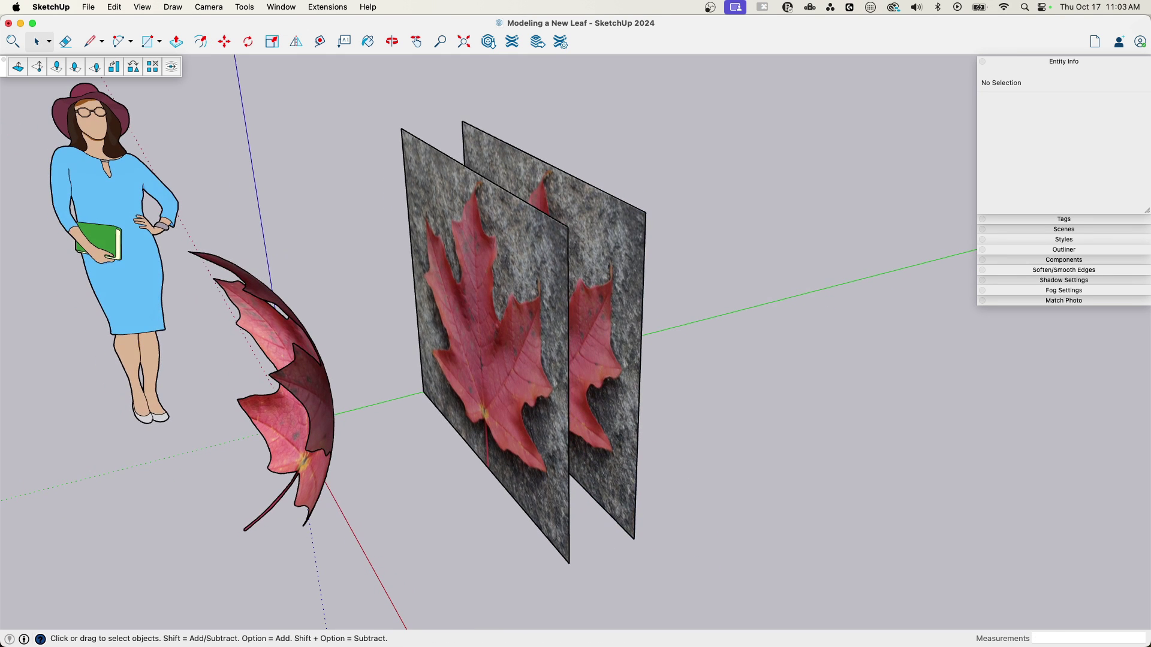
Show the model's materials and make the texture on the copied photo face unique.
drag(1150, 42, 844, 182)
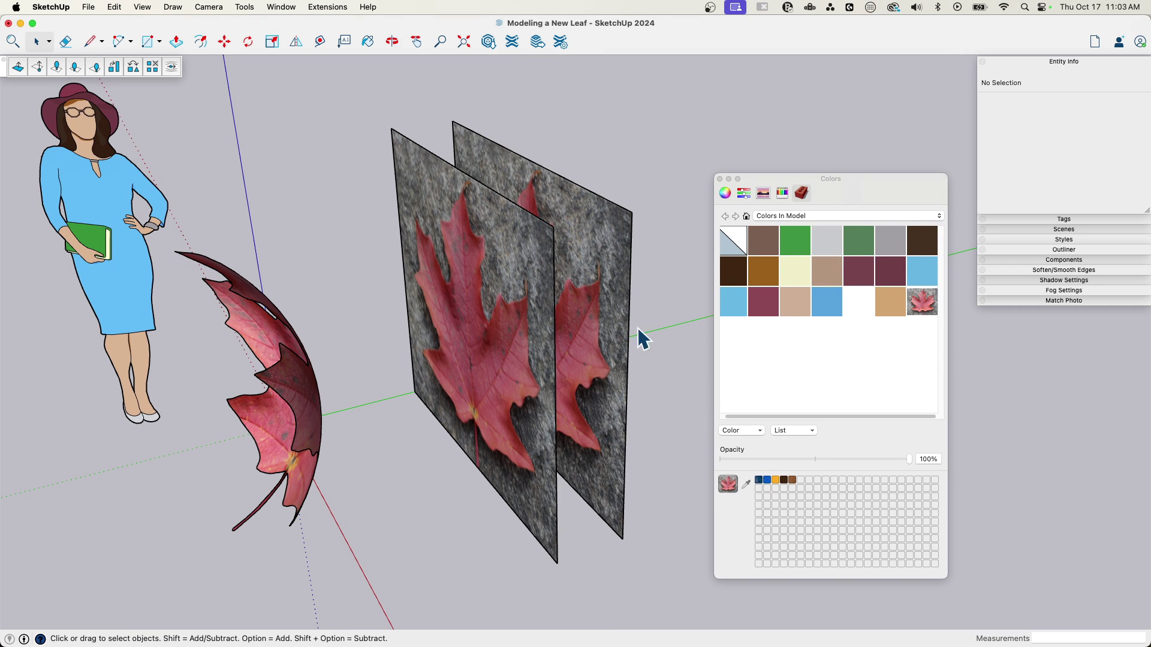
click(592, 293)
right_click(591, 290)
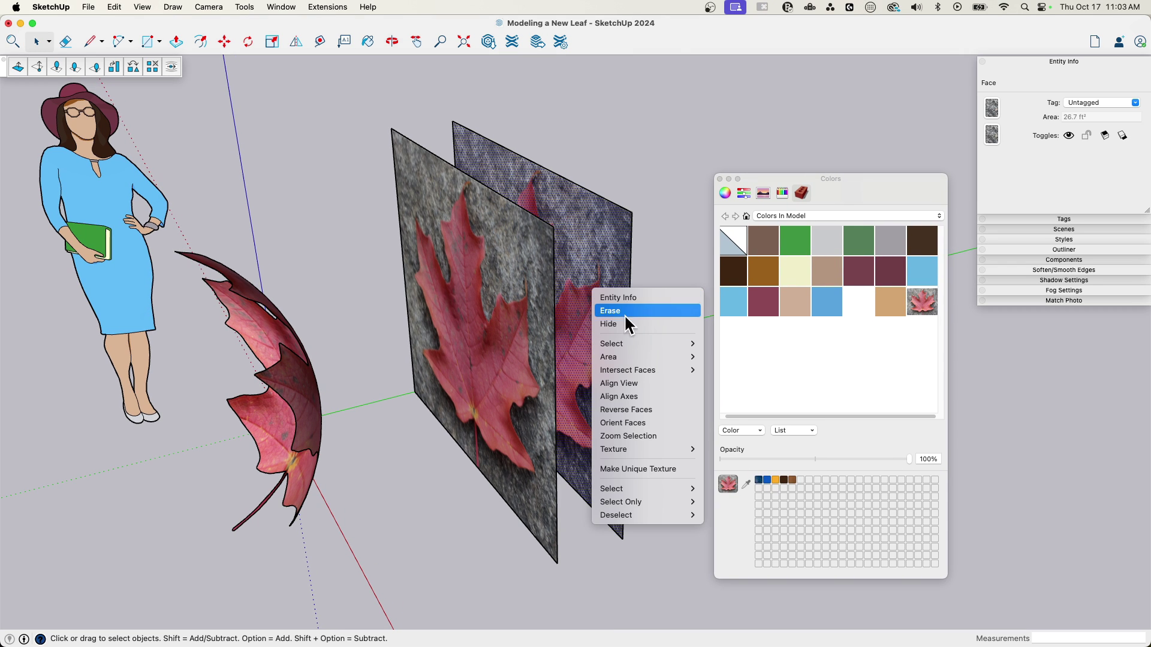
click(644, 469)
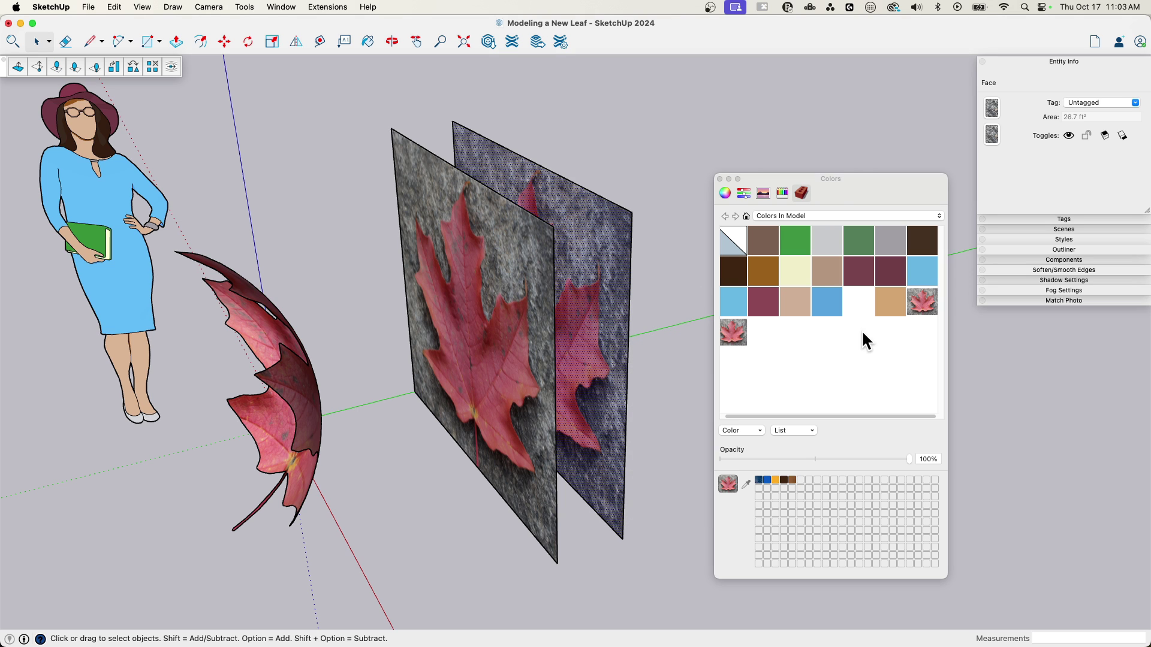
click(734, 331)
click(725, 193)
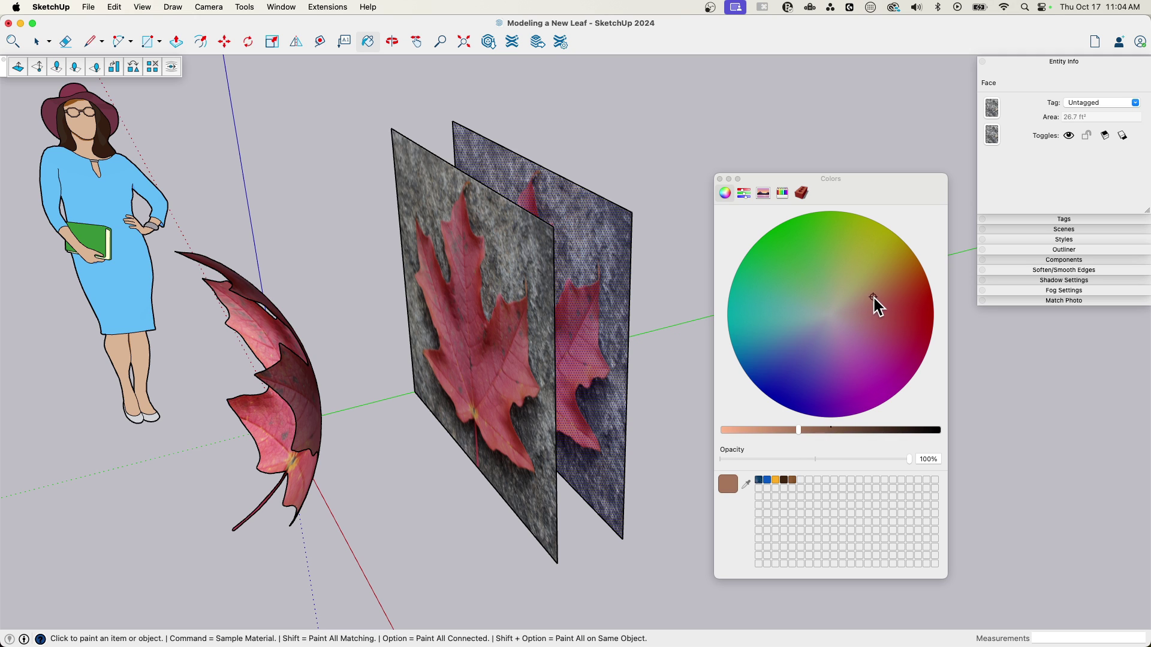
drag(868, 305, 874, 288)
click(801, 192)
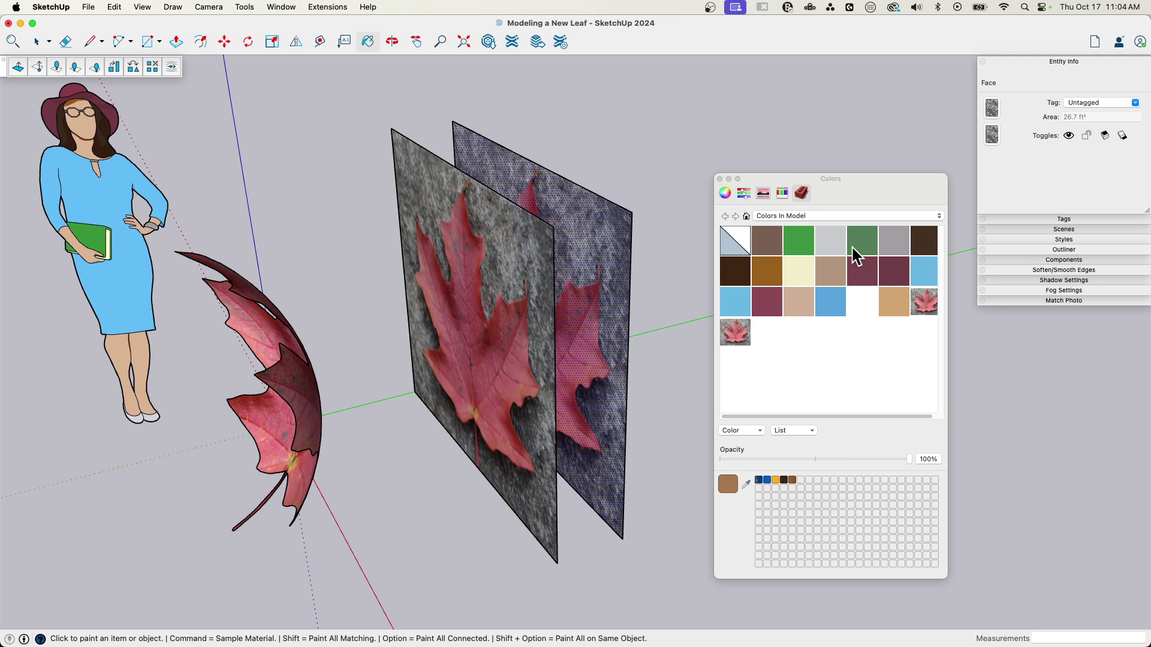
Edit the Leaf#1 material, shifting its colour to golden yellow and brightening it slightly.
double_click(733, 333)
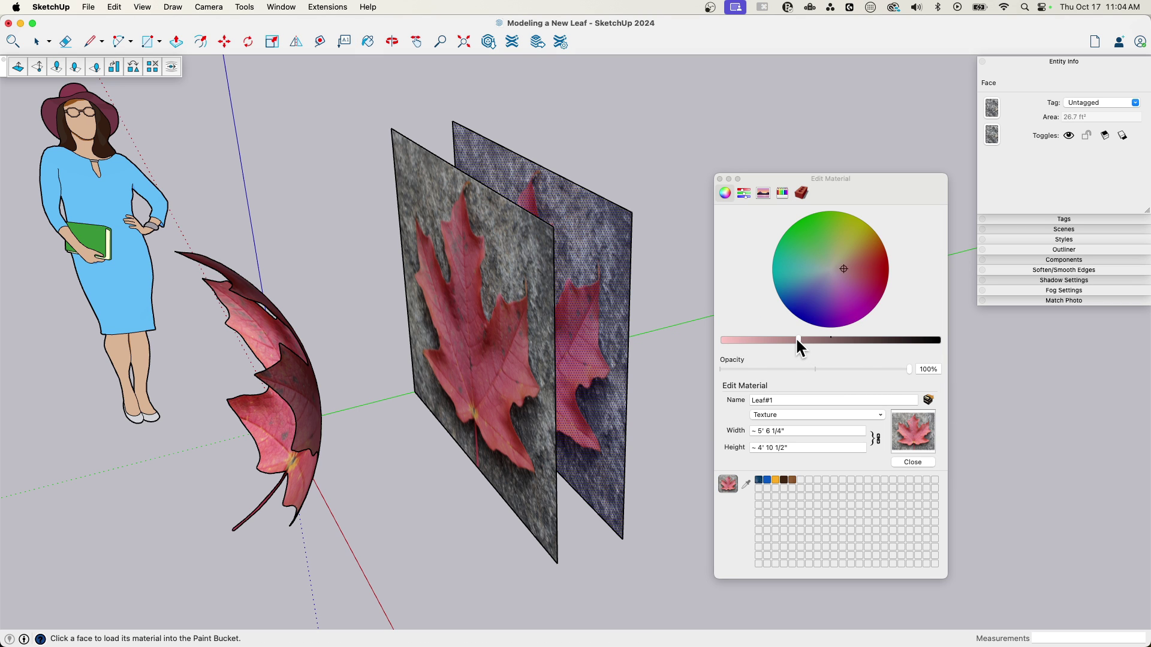
click(855, 257)
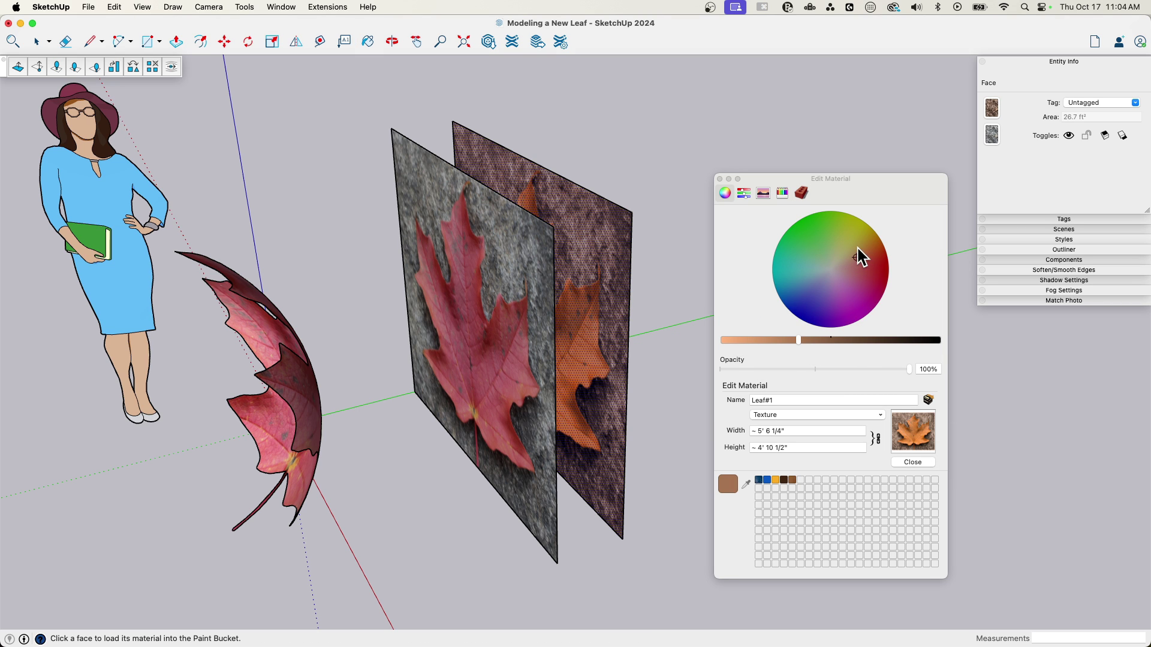
click(856, 245)
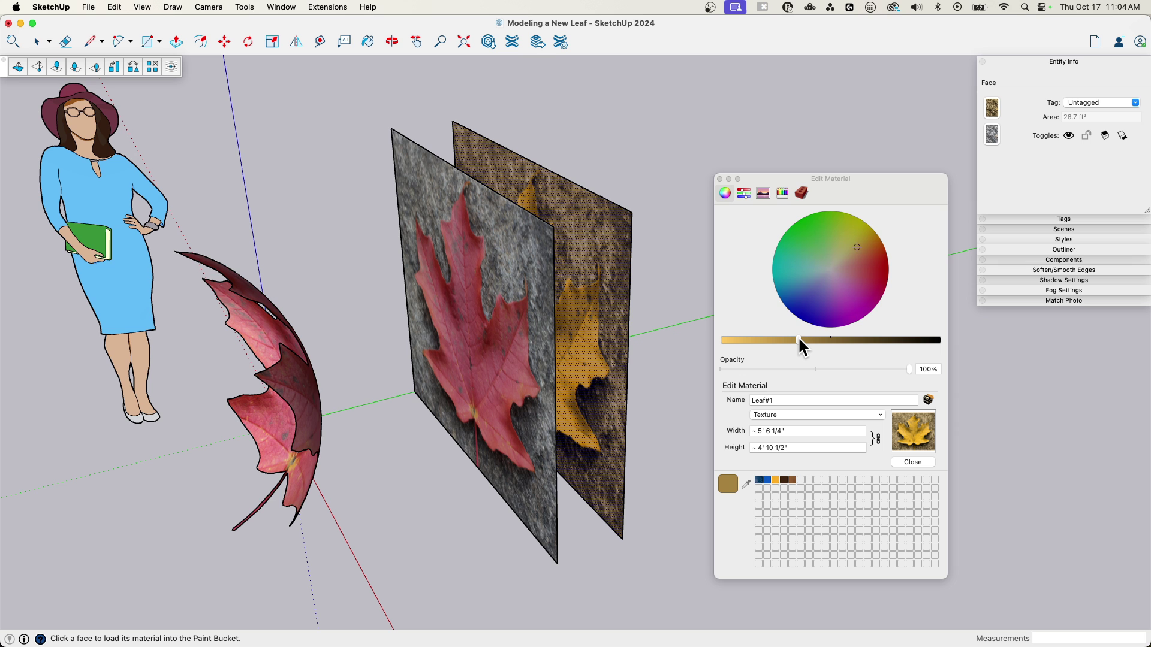
drag(796, 339, 785, 340)
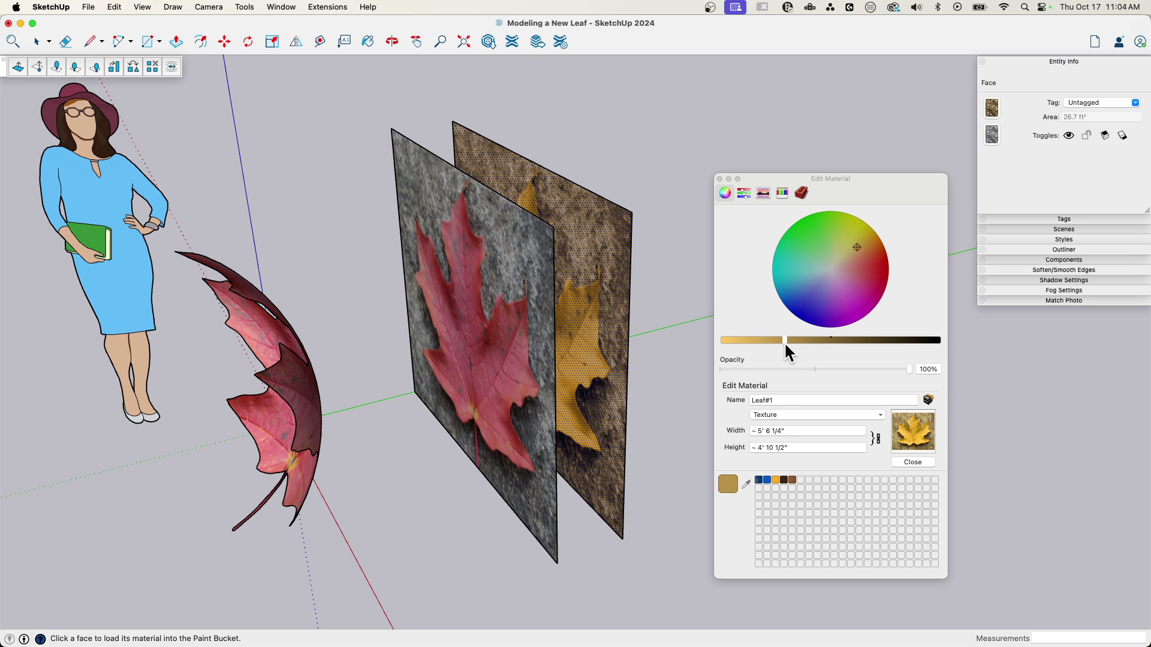
Sample the golden-yellow leaf texture from the recoloured photo copy and deselect the copy.
middle_drag(671, 222, 663, 275)
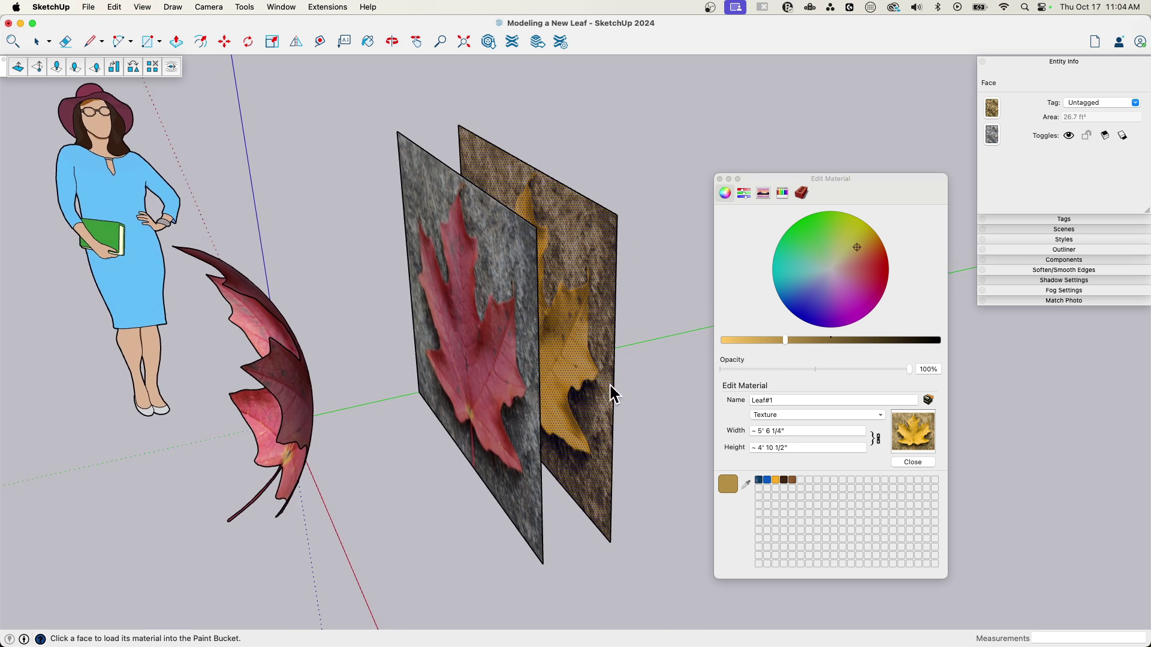
scroll(611, 390, up, 5)
middle_drag(548, 359, 412, 355)
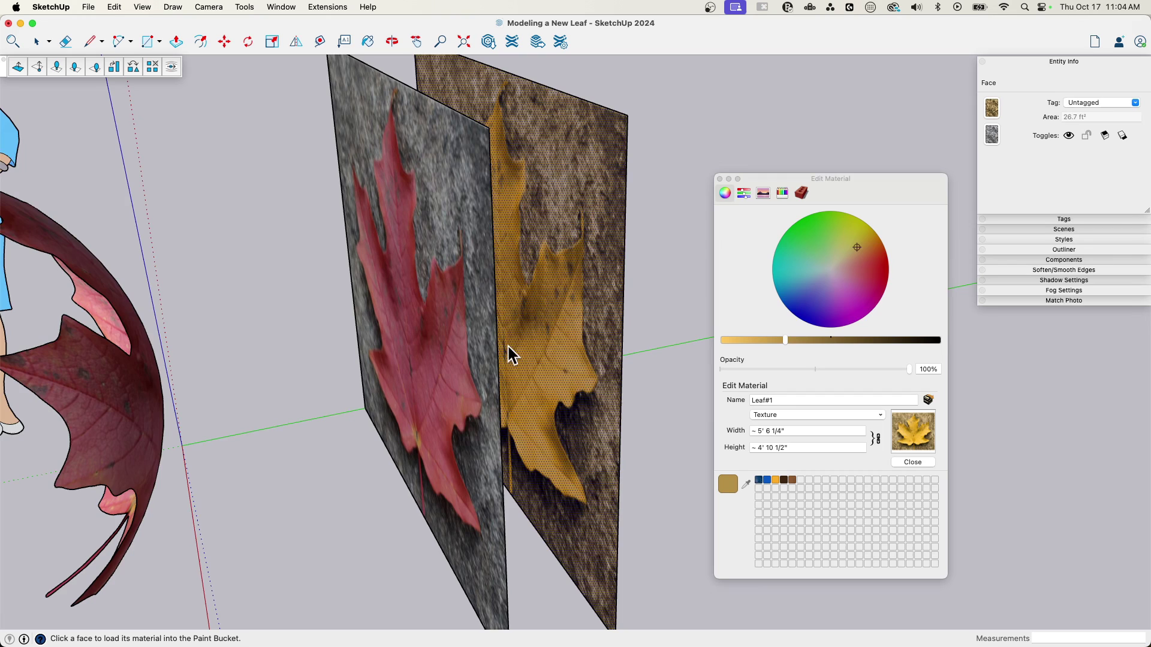
scroll(596, 357, down, 4)
scroll(556, 362, up, 1)
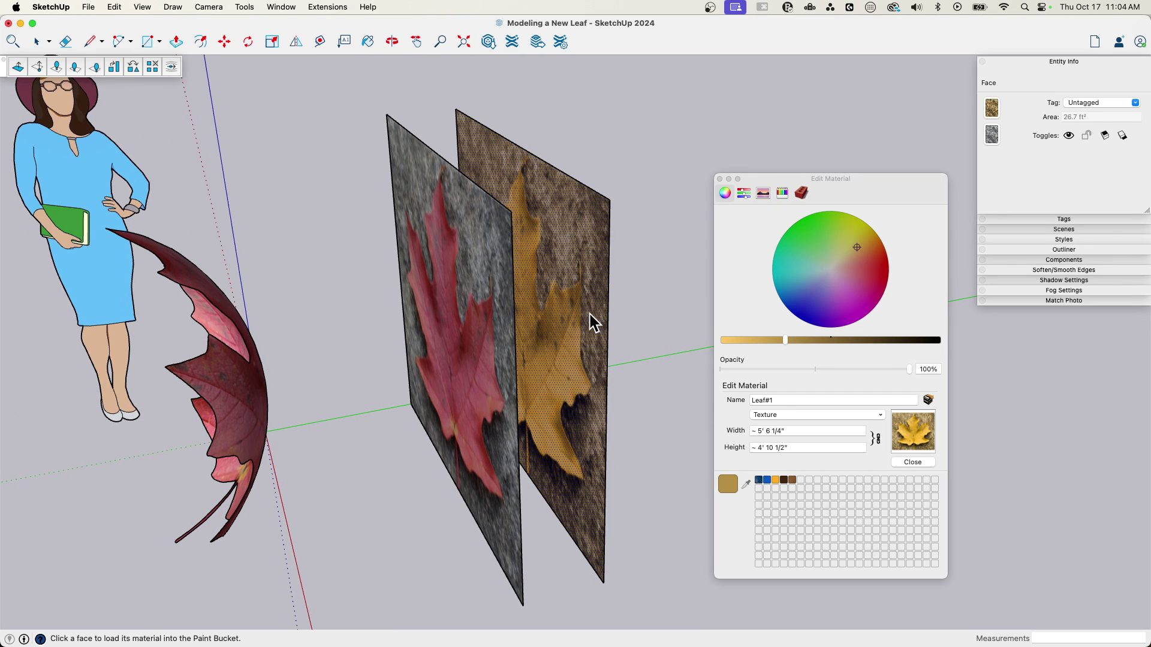
key(b)
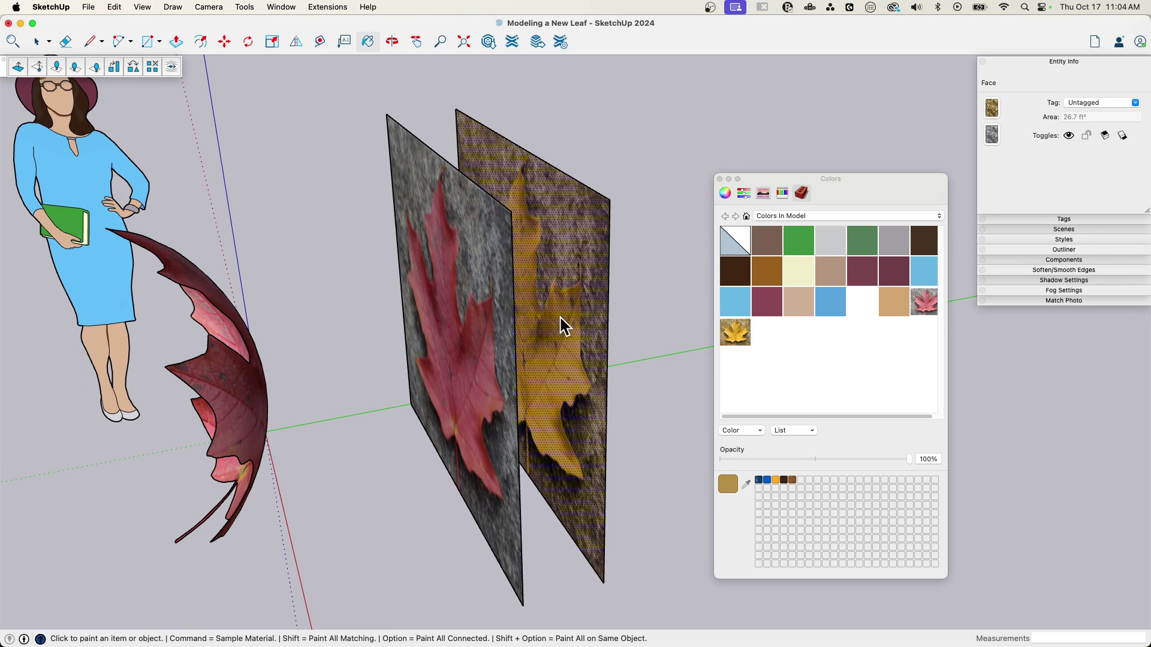
key(super)
super+click(553, 348)
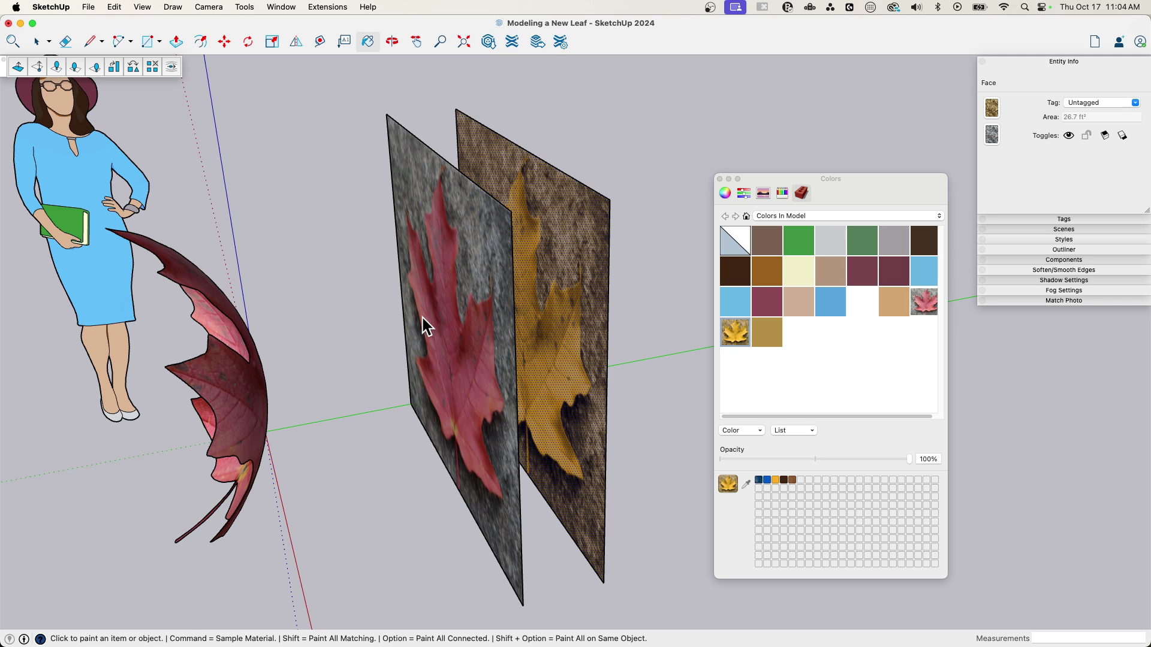
scroll(355, 342, up, 10)
mouse_move(360, 270)
middle_down()
mouse_move(417, 427)
mouse_move(671, 255)
middle_up()
key(space)
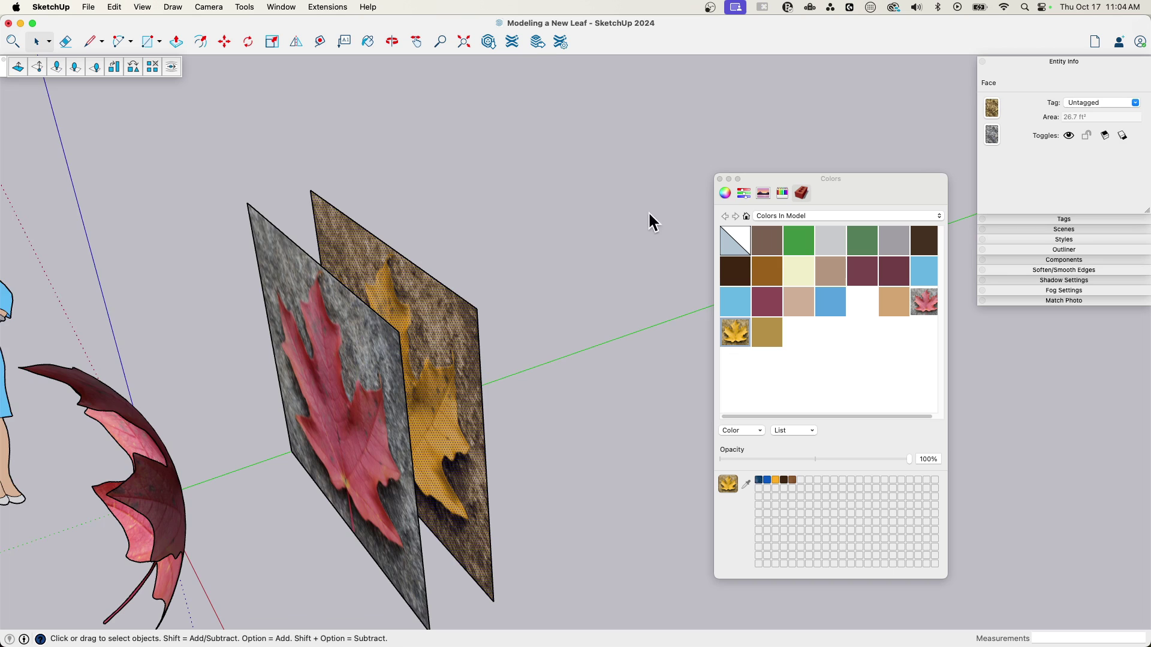
click(458, 233)
Adjust the yellow photo copy's texture projection and paint the back of the bent leaf with the yellow texture.
key(l)
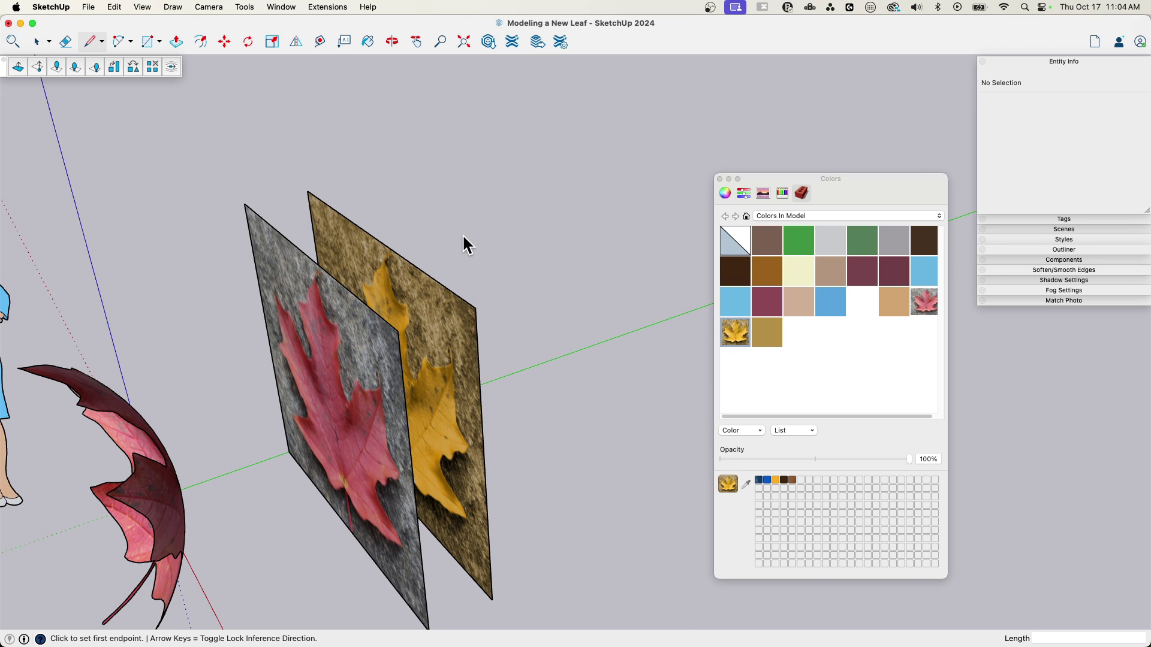
key(b)
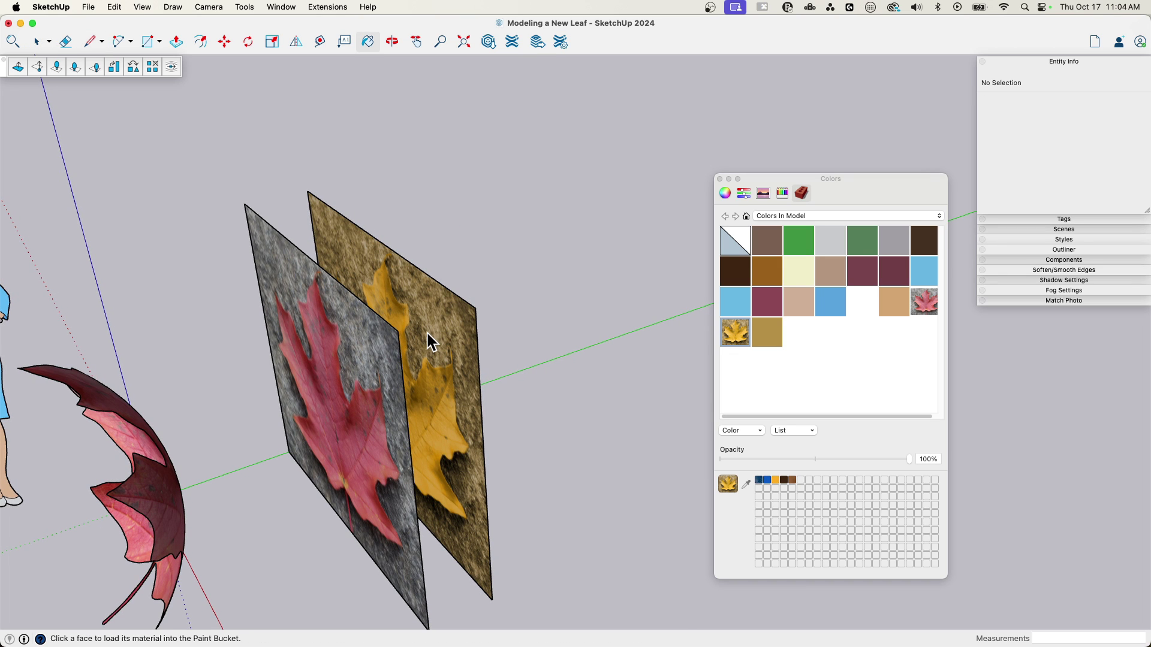
key(super)
key(super+z)
mouse_move(239, 393)
middle_down()
mouse_move(210, 322)
mouse_move(146, 390)
mouse_move(242, 318)
mouse_move(398, 311)
mouse_move(437, 344)
mouse_move(481, 452)
mouse_move(498, 433)
middle_up()
click(132, 399)
right_click(514, 402)
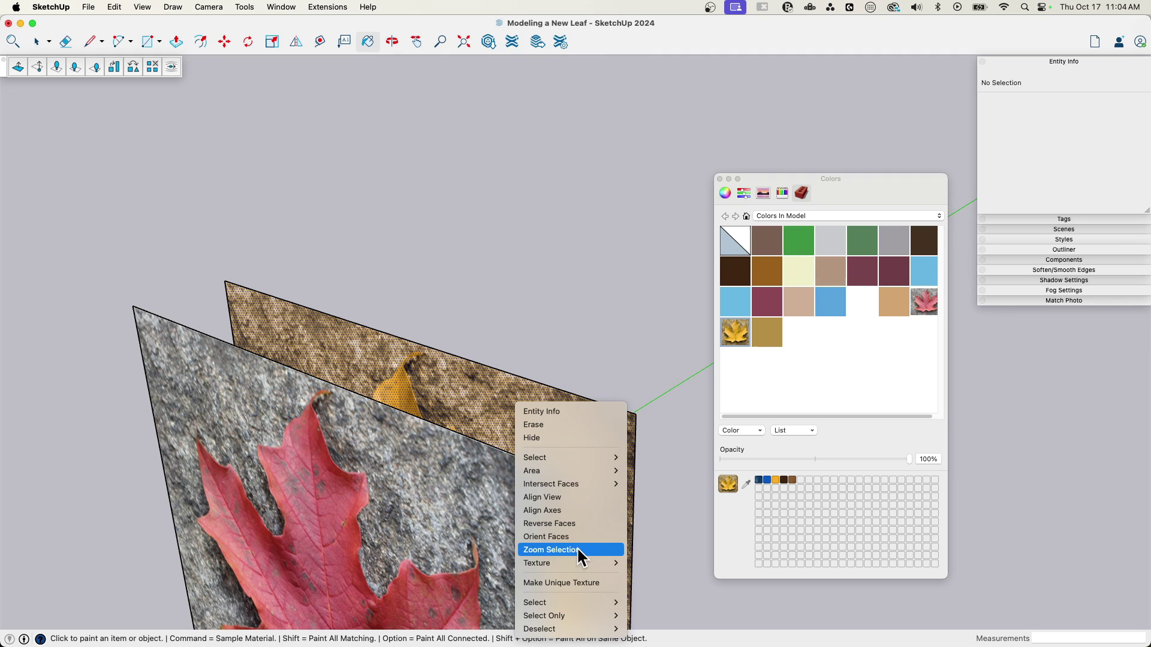
mouse_move(579, 563)
click(671, 595)
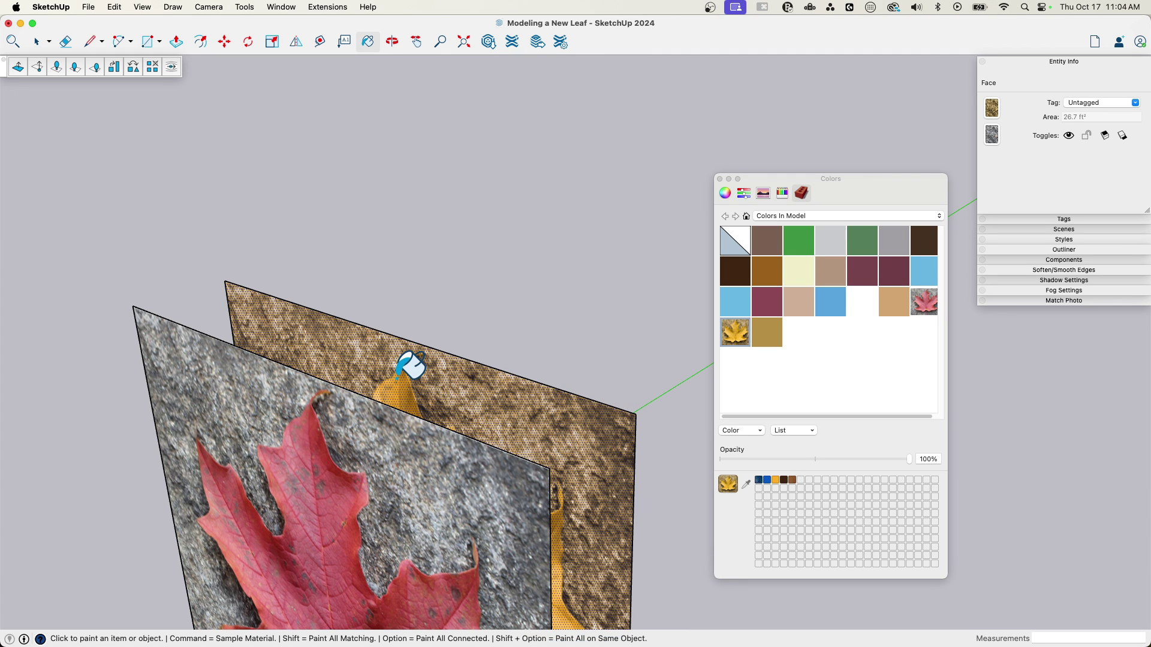
middle_drag(406, 308, 517, 322)
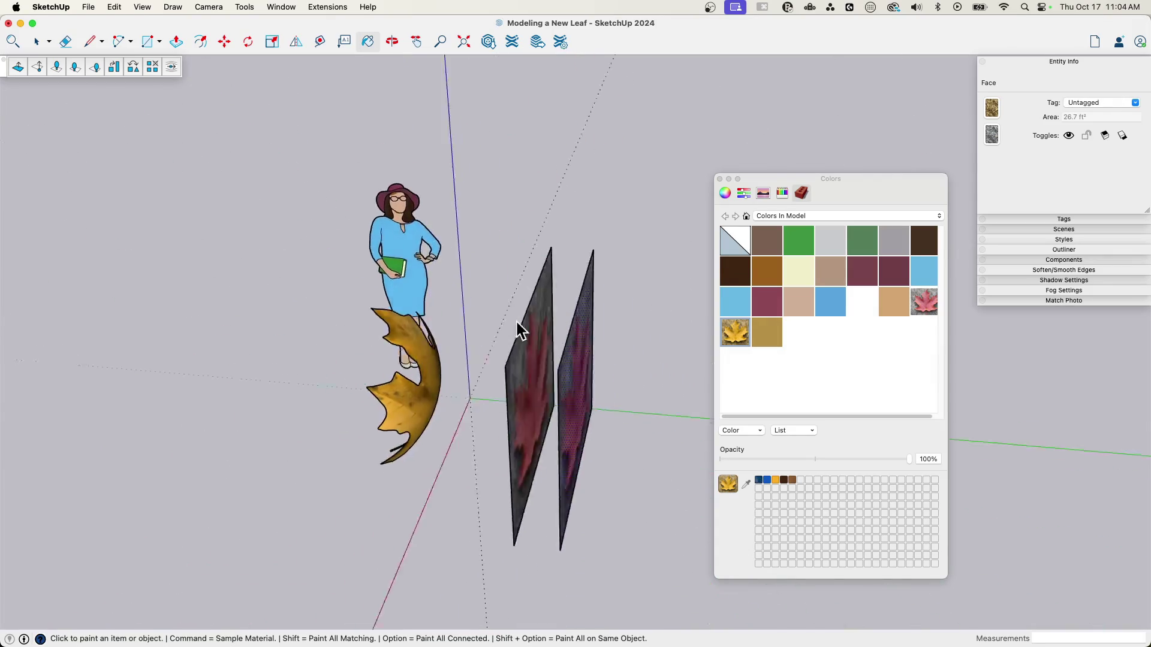
Delete both the red photo face and its yellow copy, including their border edges.
key(space)
mouse_move(462, 217)
mouse_down()
mouse_move(696, 617)
mouse_move(688, 603)
mouse_up()
key(Delete)
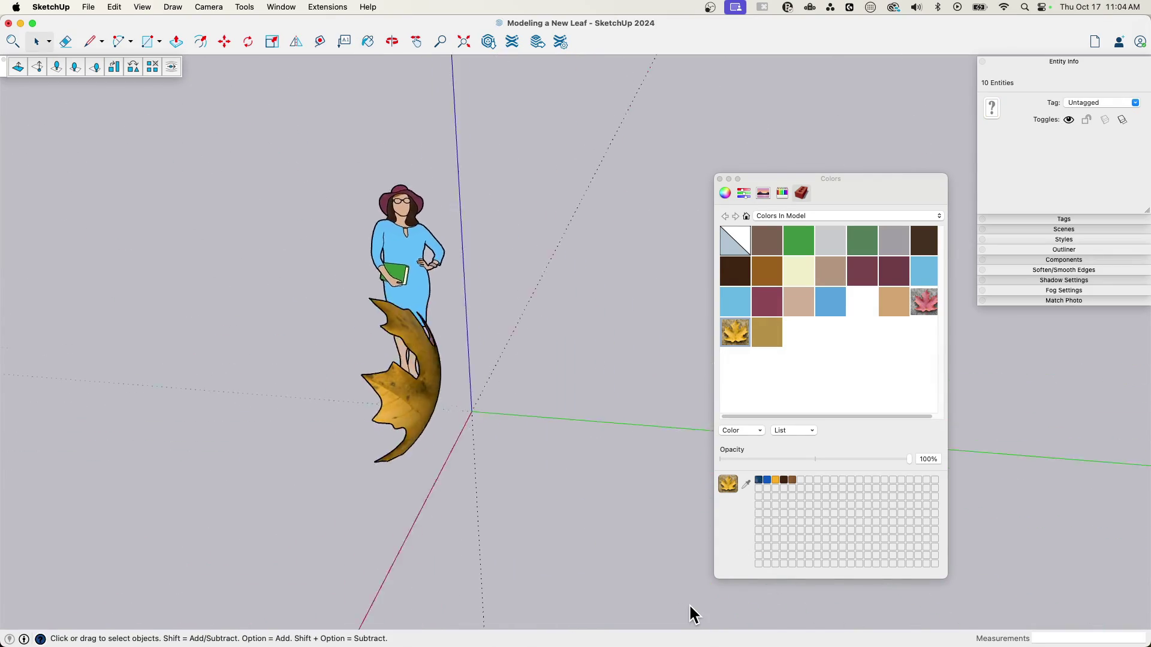
Make all of the leaf's connected geometry a component named Leaf and close the Colors window.
middle_drag(688, 603, 516, 290)
triple_click(510, 287)
right_click(509, 284)
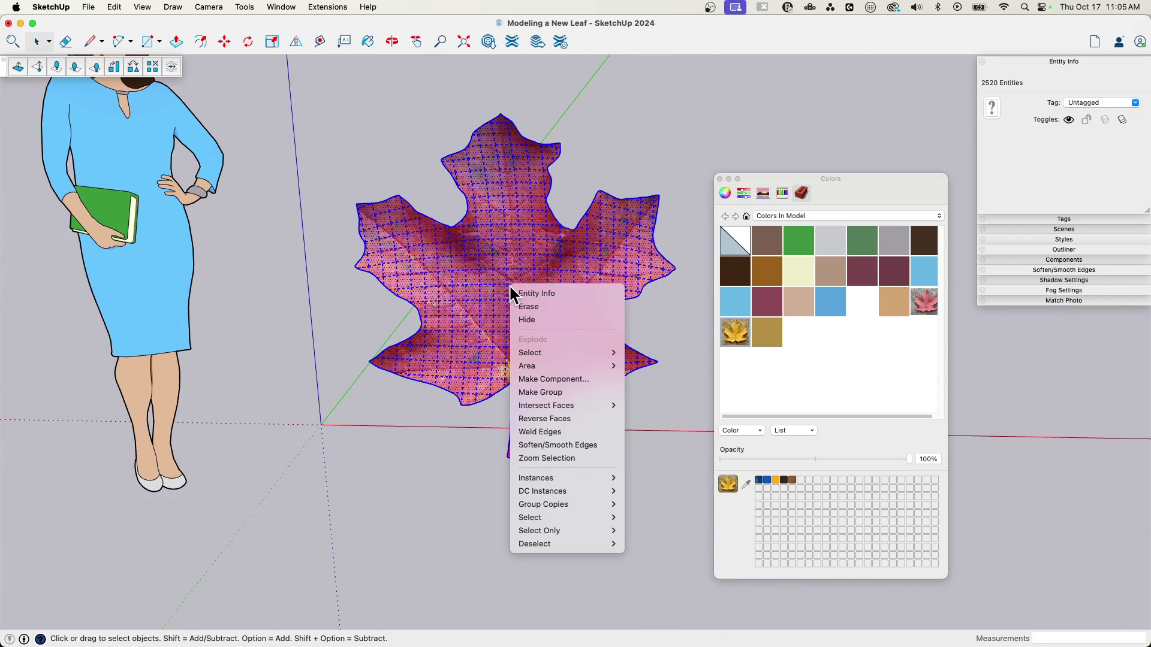
click(560, 378)
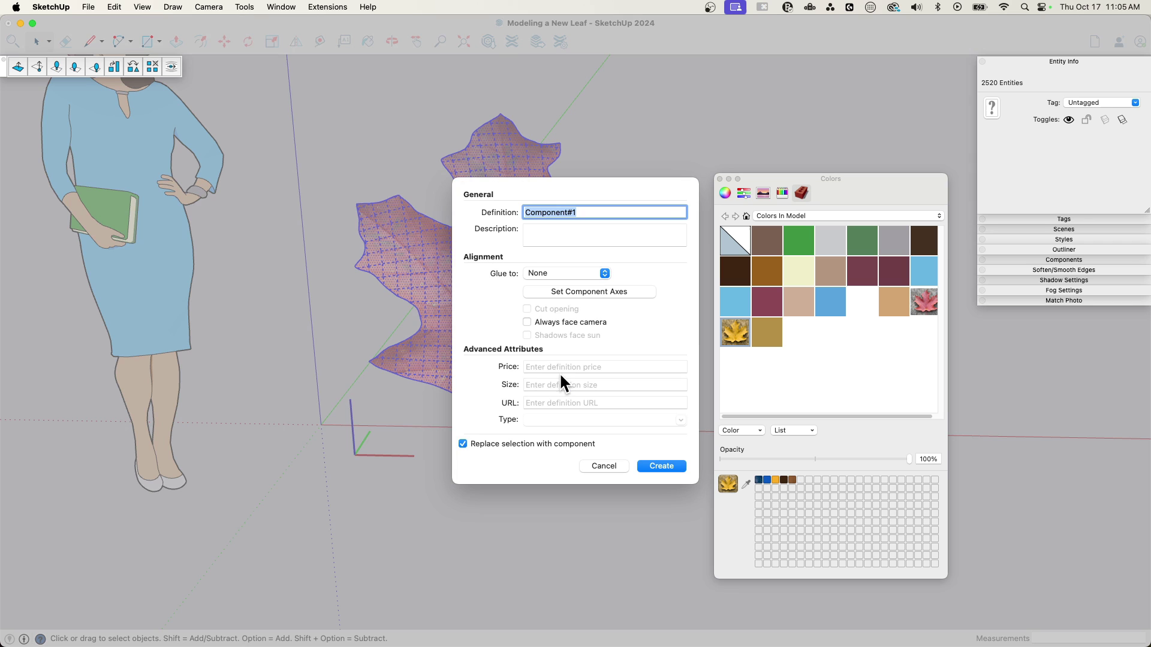
text(Leaf)
key(Return)
scroll(594, 316, down, 1)
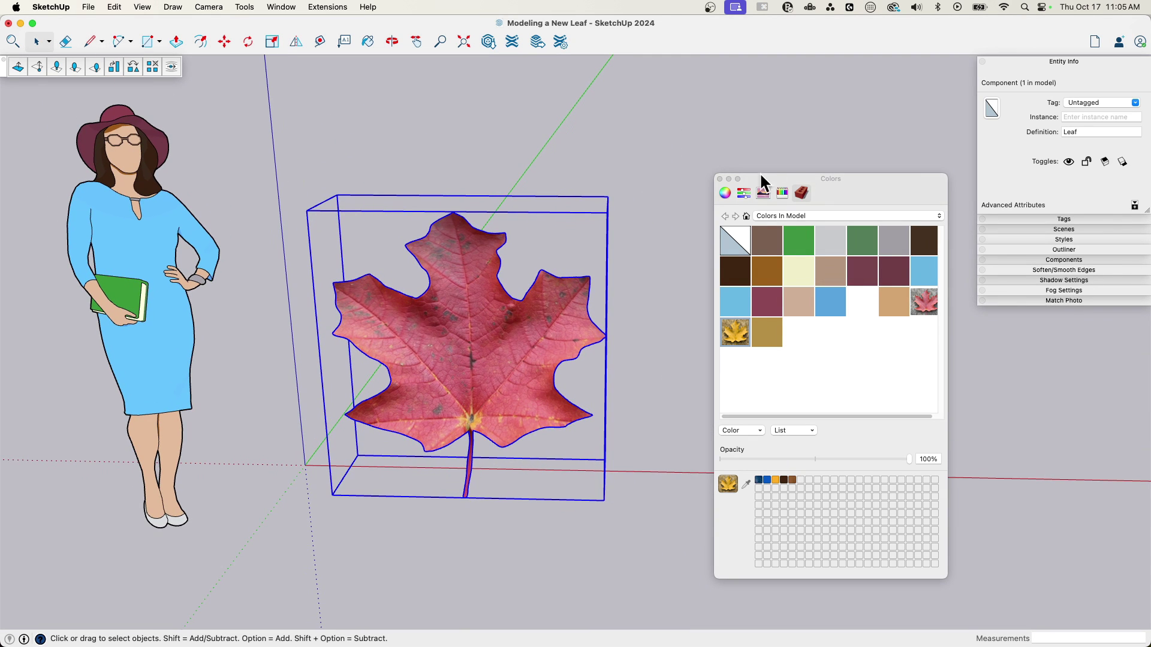
click(719, 178)
Scale all geometry inside the Leaf component down uniformly to about 0.11 and close the component.
scroll(492, 345, up, 5)
click(393, 186)
drag(324, 134, 795, 567)
key(s)
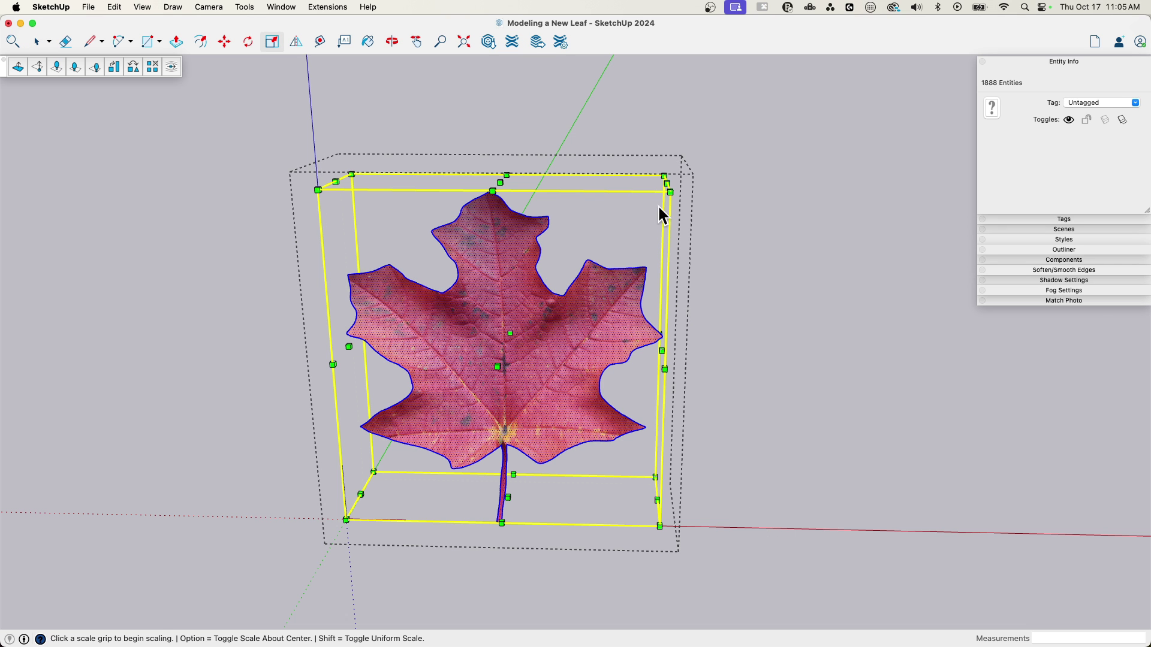
click(664, 173)
click(381, 507)
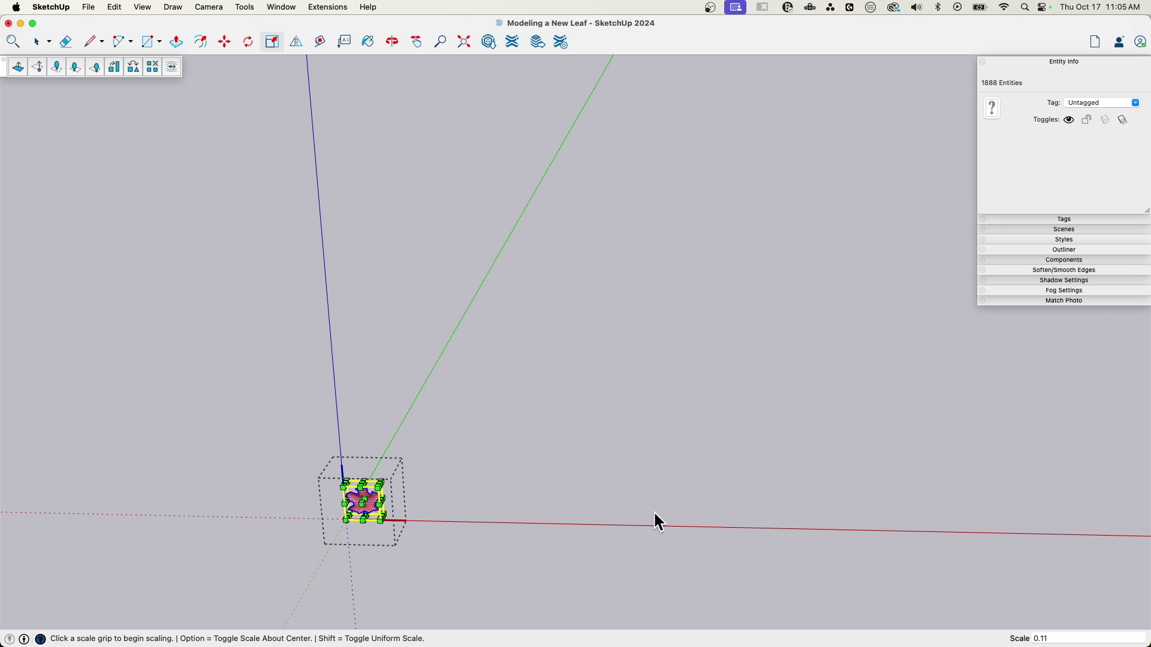
scroll(659, 503, down, 2)
key(space)
click(605, 487)
scroll(606, 487, down, 2)
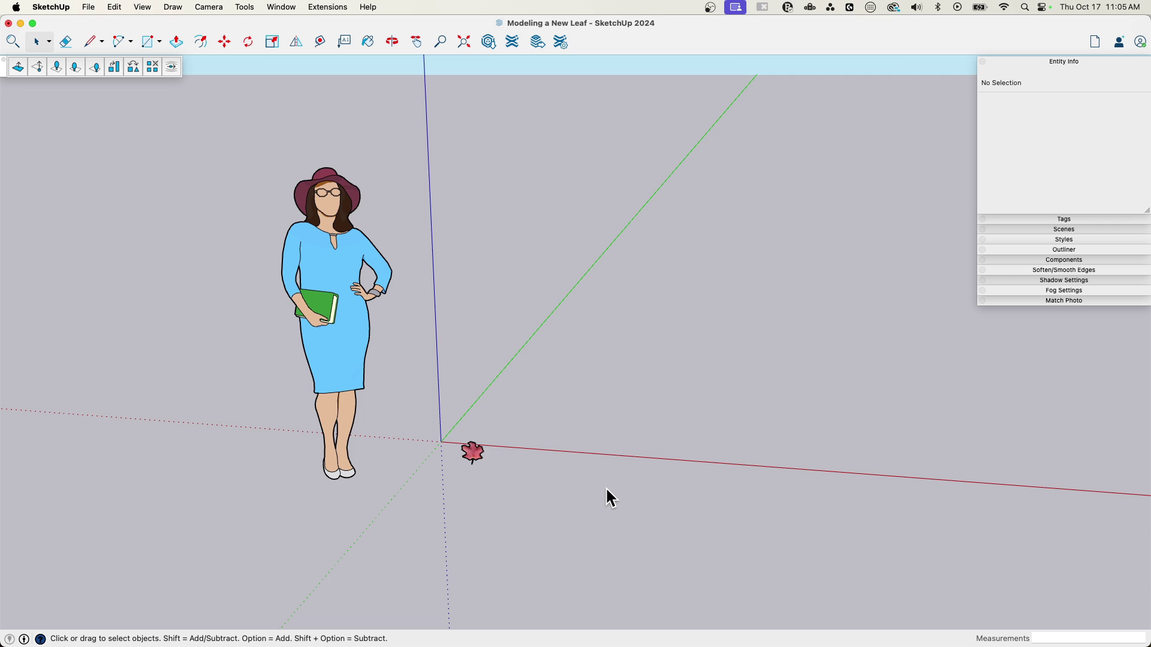
Draw a large ground rectangle beside the origin, between the red and green axes.
scroll(498, 468, down, 1)
scroll(493, 466, down, 2)
middle_drag(492, 466, 410, 446)
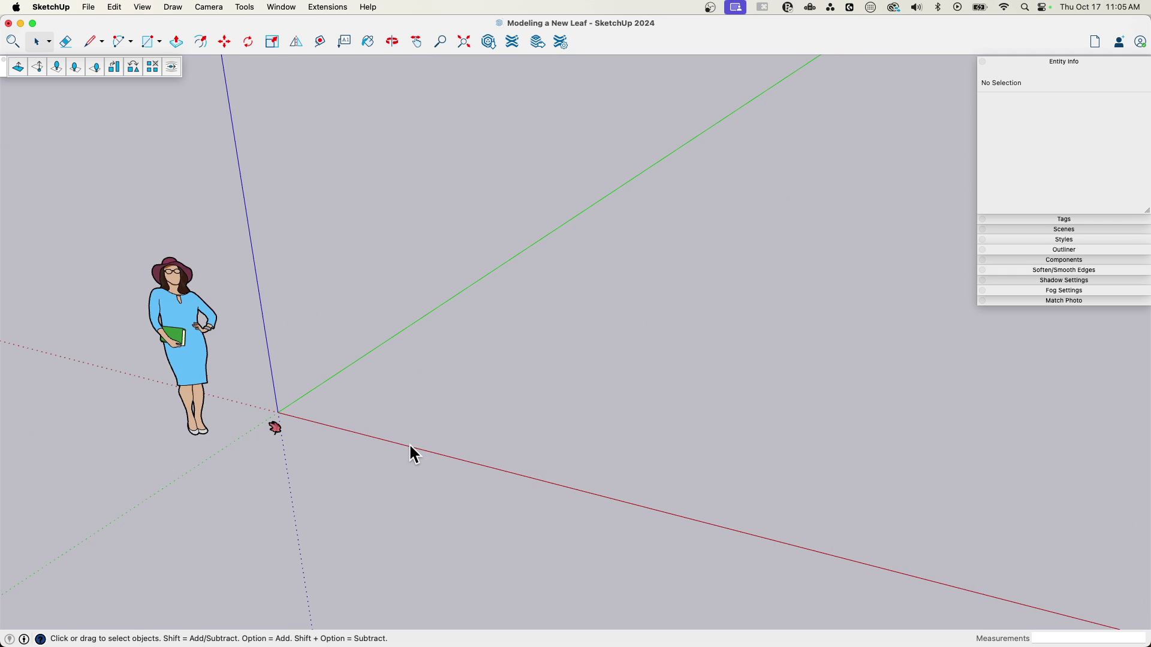
key(r)
click(327, 409)
scroll(344, 498, down, 2)
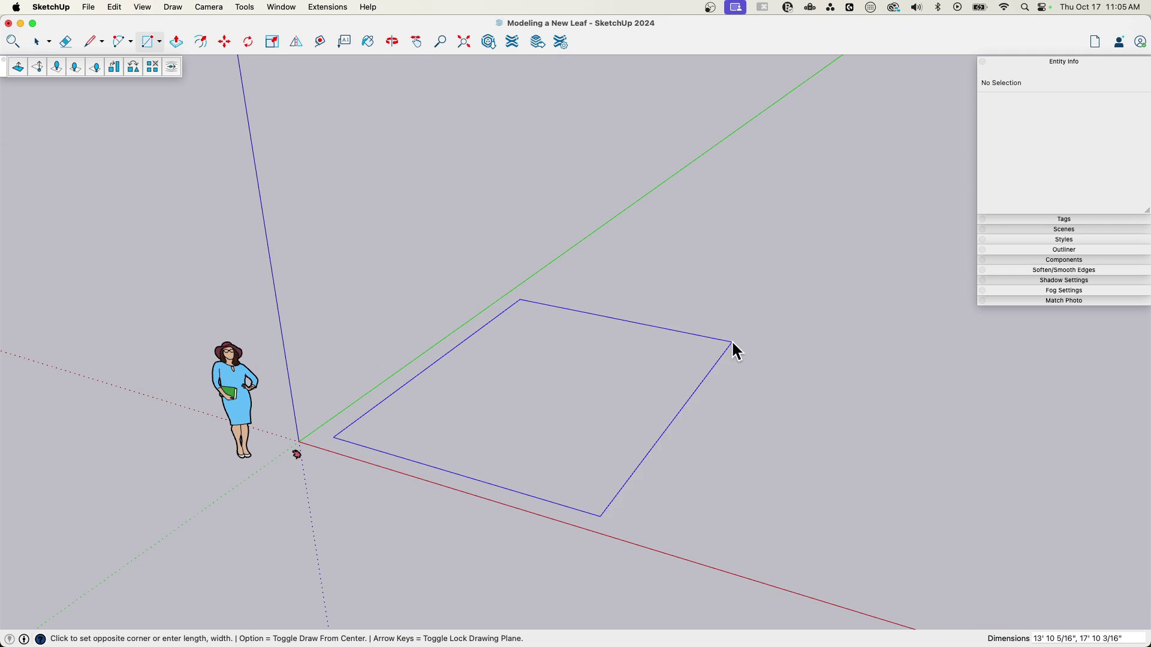
click(685, 368)
scroll(510, 361, up, 3)
middle_drag(510, 360, 506, 350)
key(space)
middle_drag(352, 361, 351, 358)
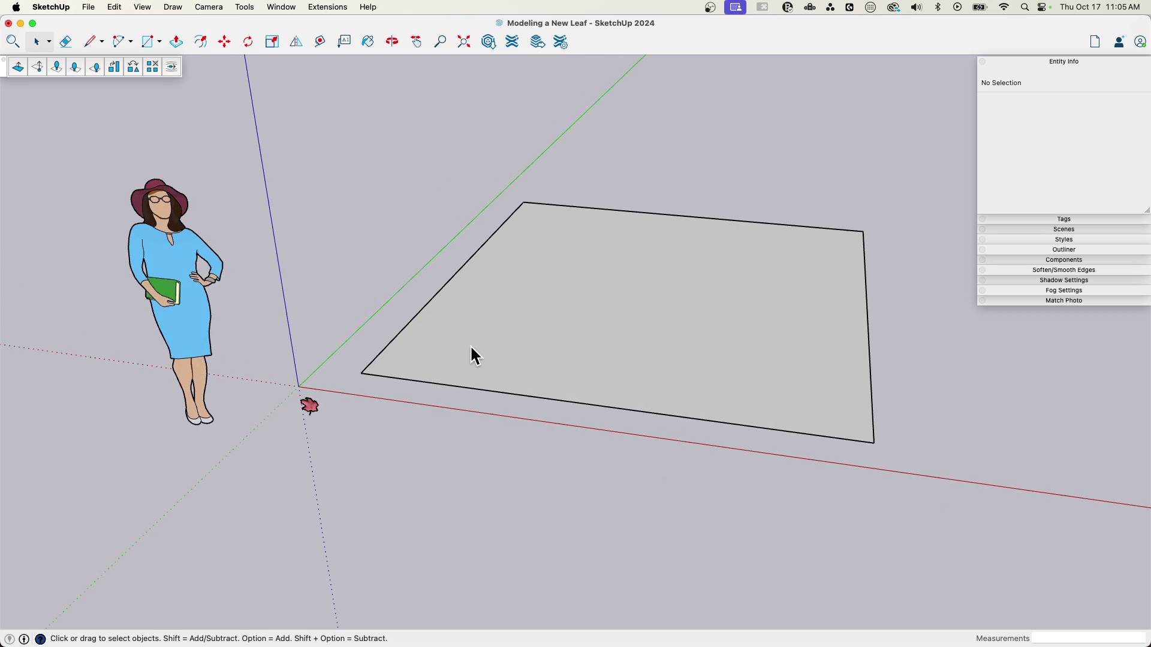
Paint the ground rectangle with the green grass material from Landscaping, Fencing and Vegetation, then close the Colors window.
middle_drag(470, 344, 519, 326)
key(b)
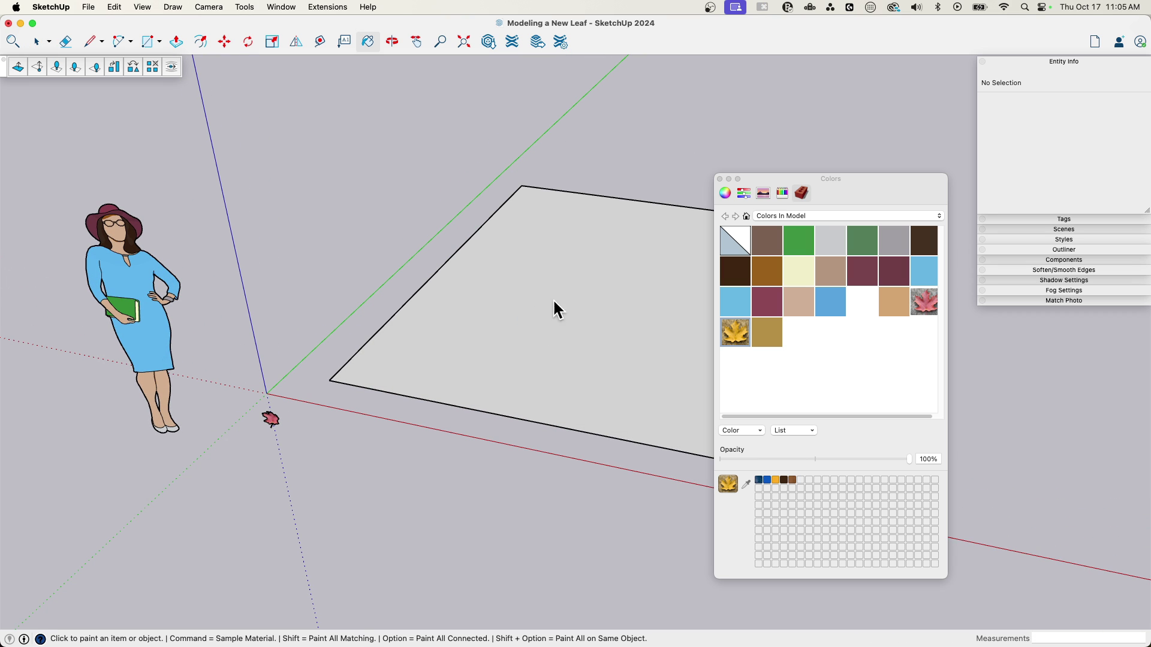
click(810, 216)
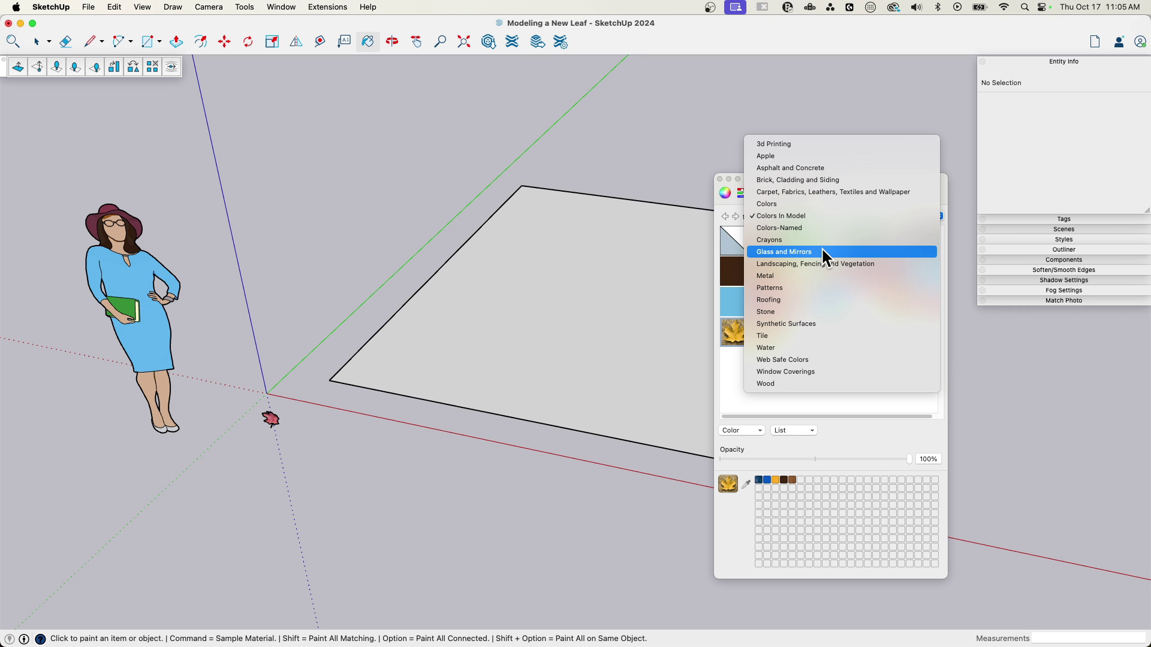
click(836, 263)
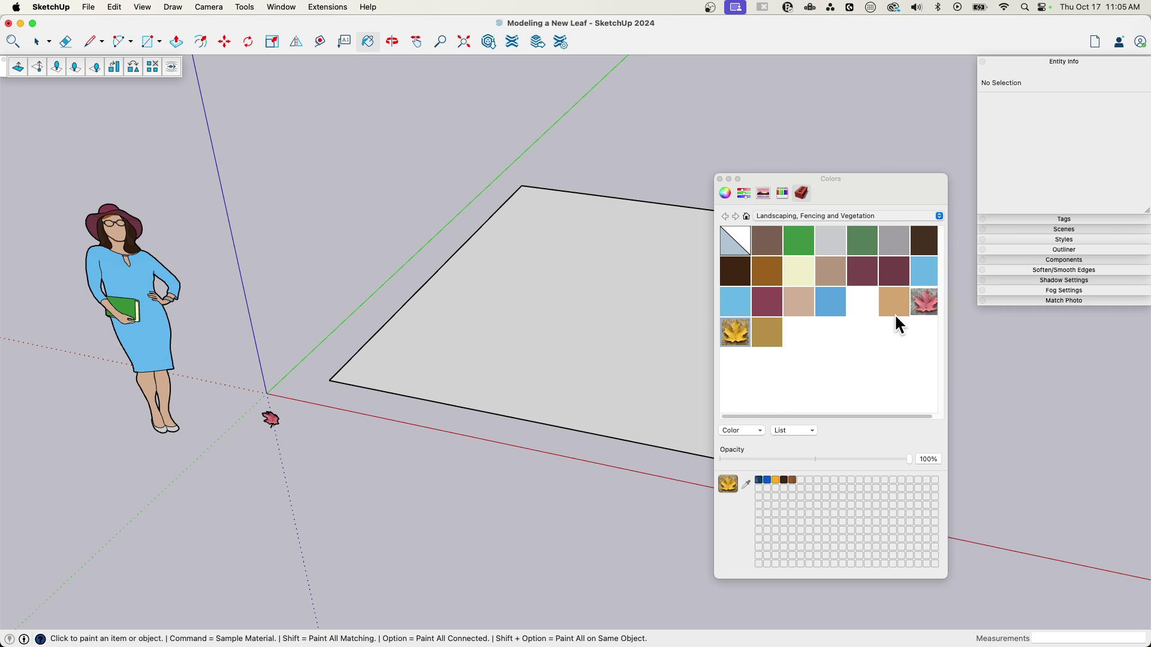
click(867, 275)
click(514, 301)
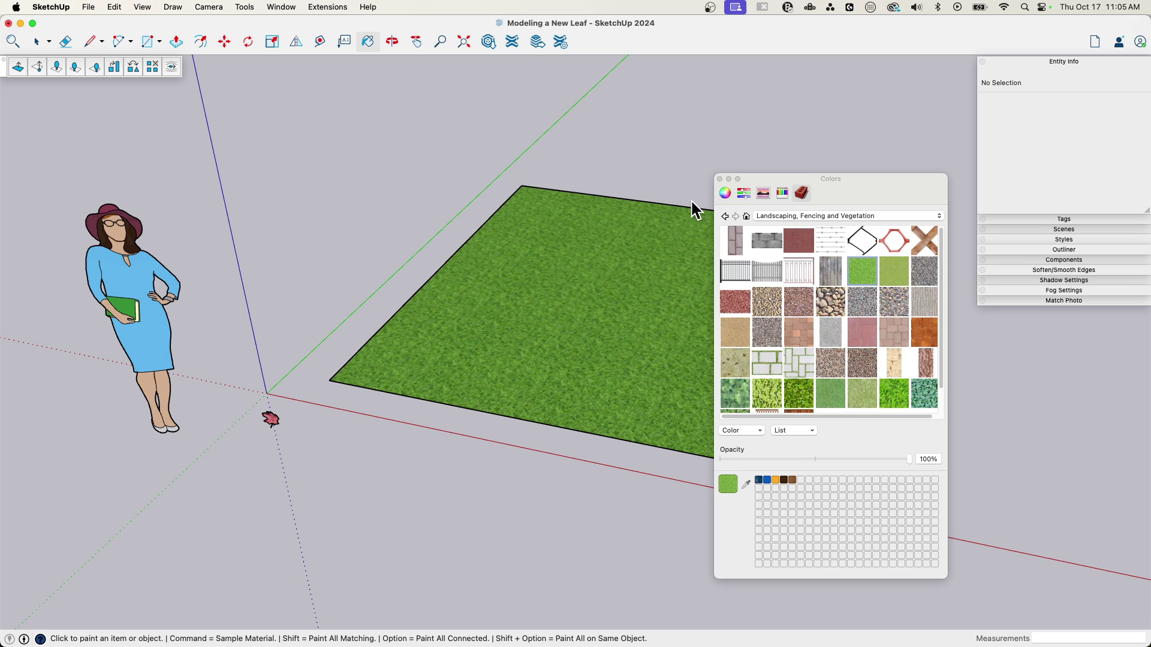
click(719, 178)
key(space)
Randomly place Leaf copies on the grass face with maximum 400 copies, rotation 360 and scale variation 1.2, then undo the placement.
scroll(416, 366, up, 5)
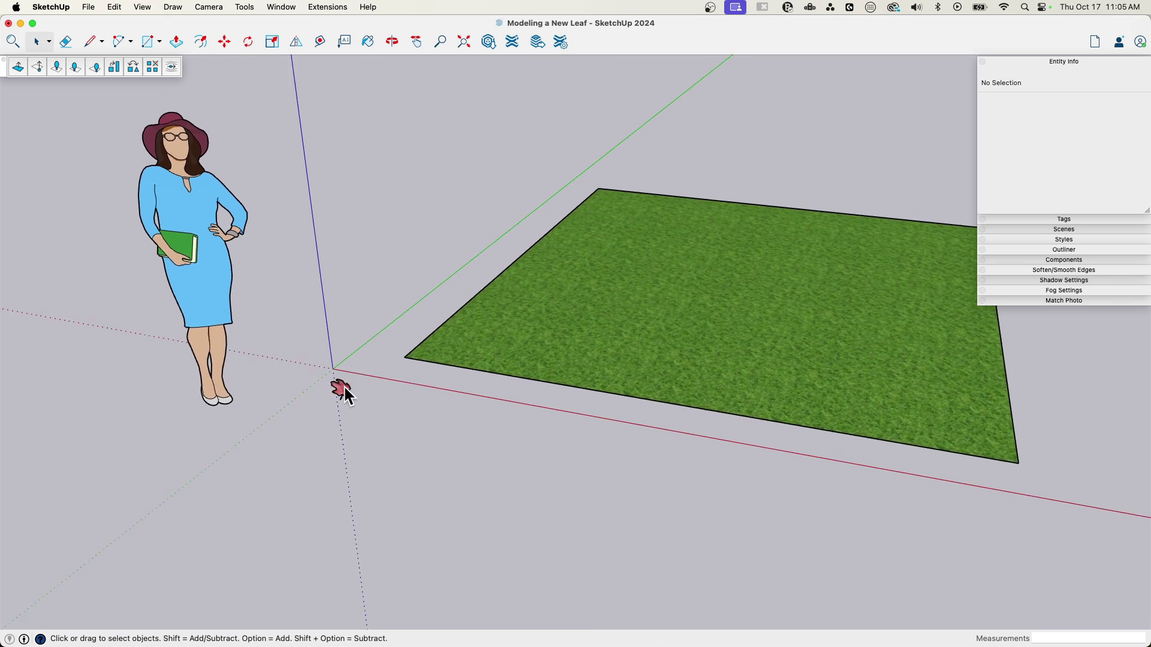
shift+click(560, 336)
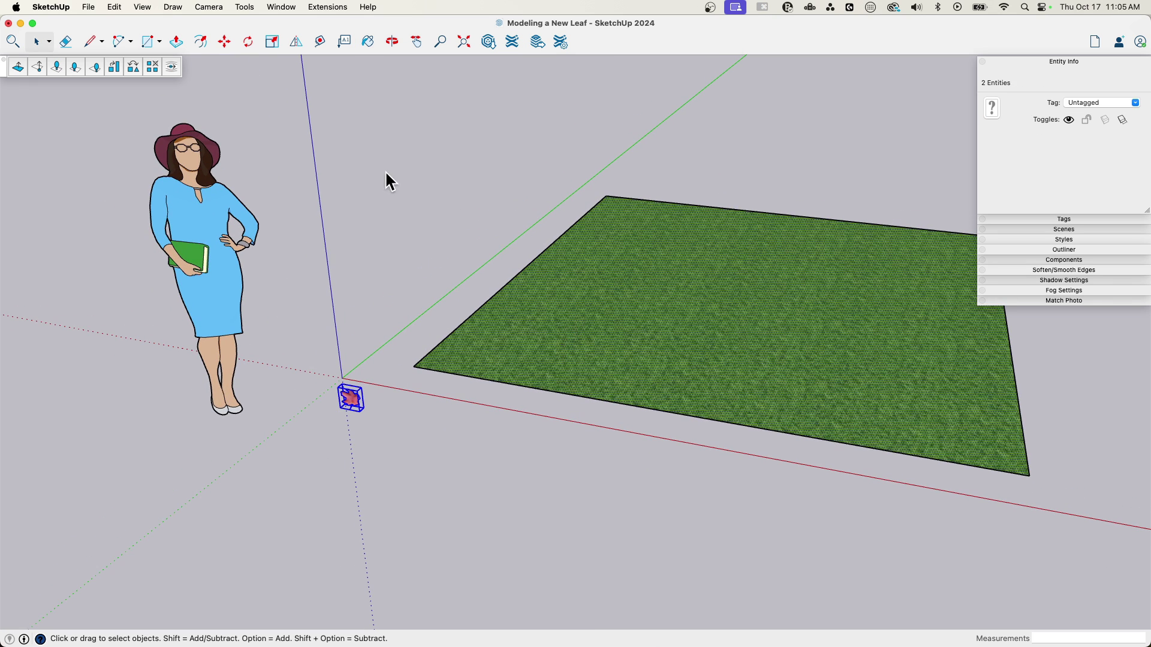
click(57, 68)
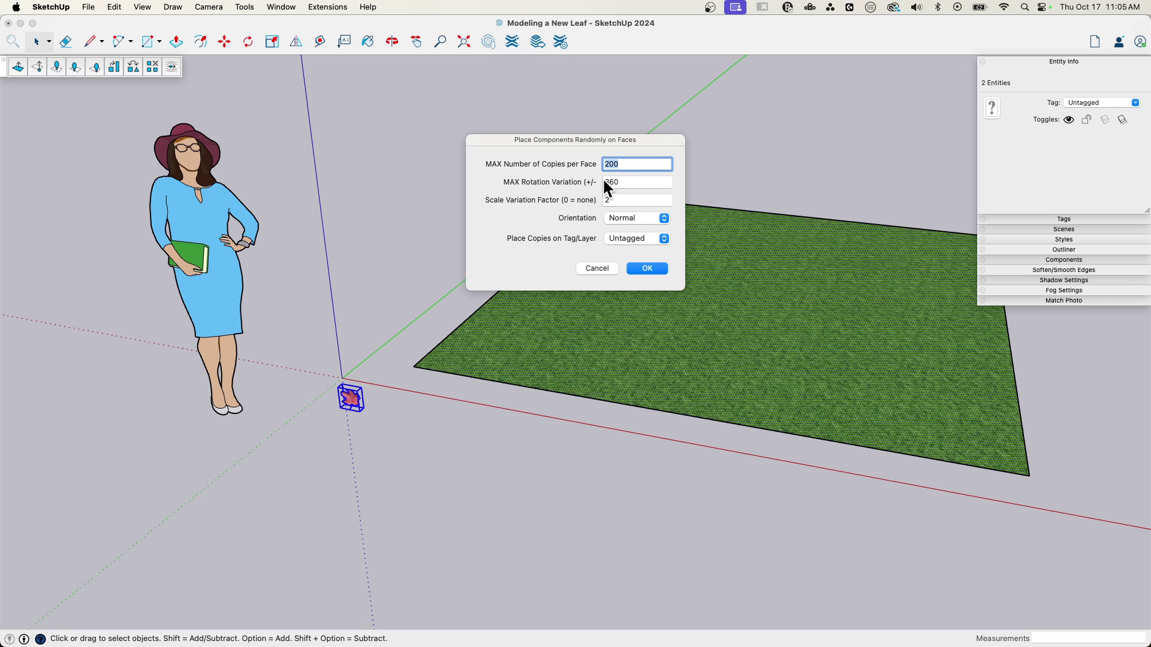
text(30)
click(619, 199)
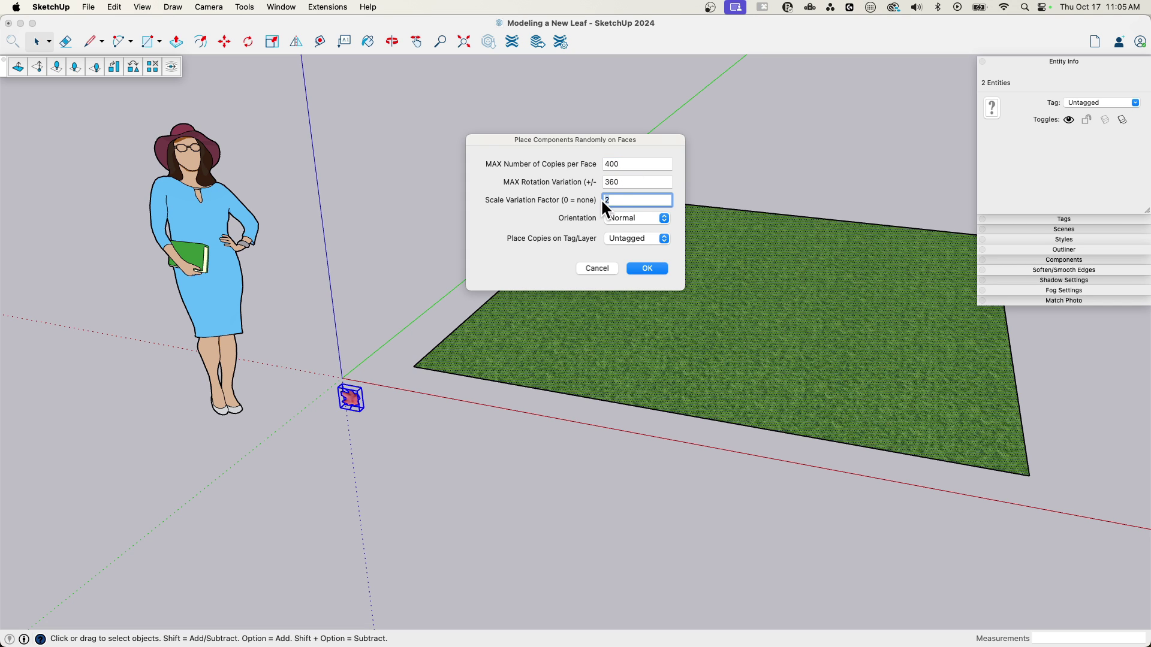
text(1.2)
click(666, 269)
middle_drag(764, 290, 720, 275)
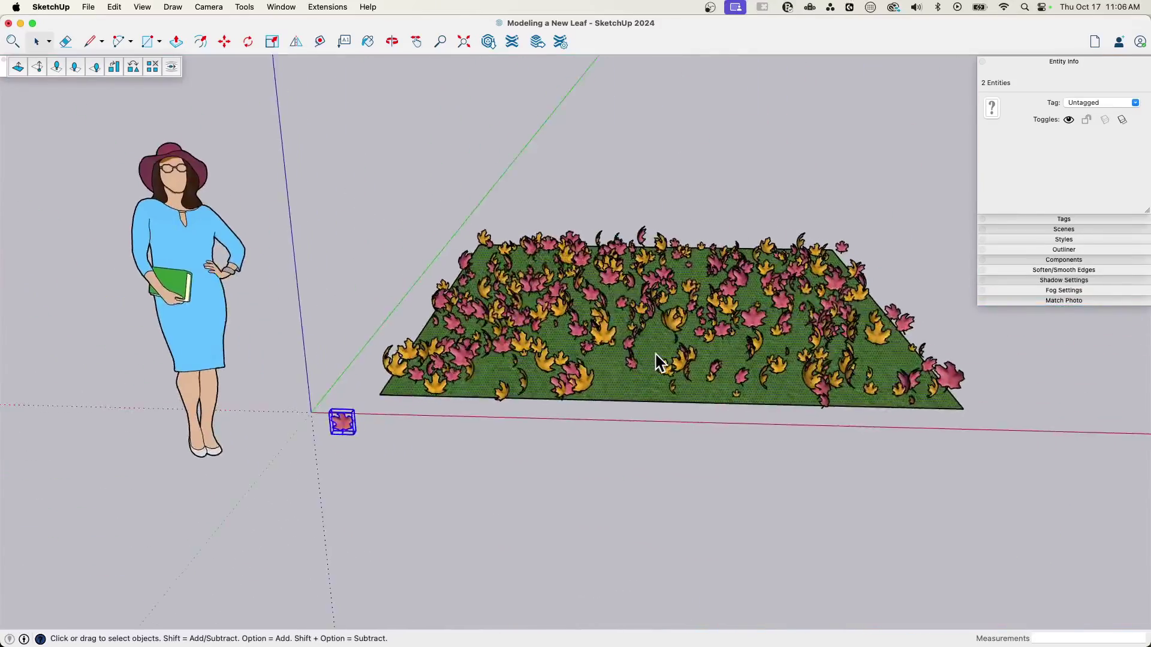
key(super+z)
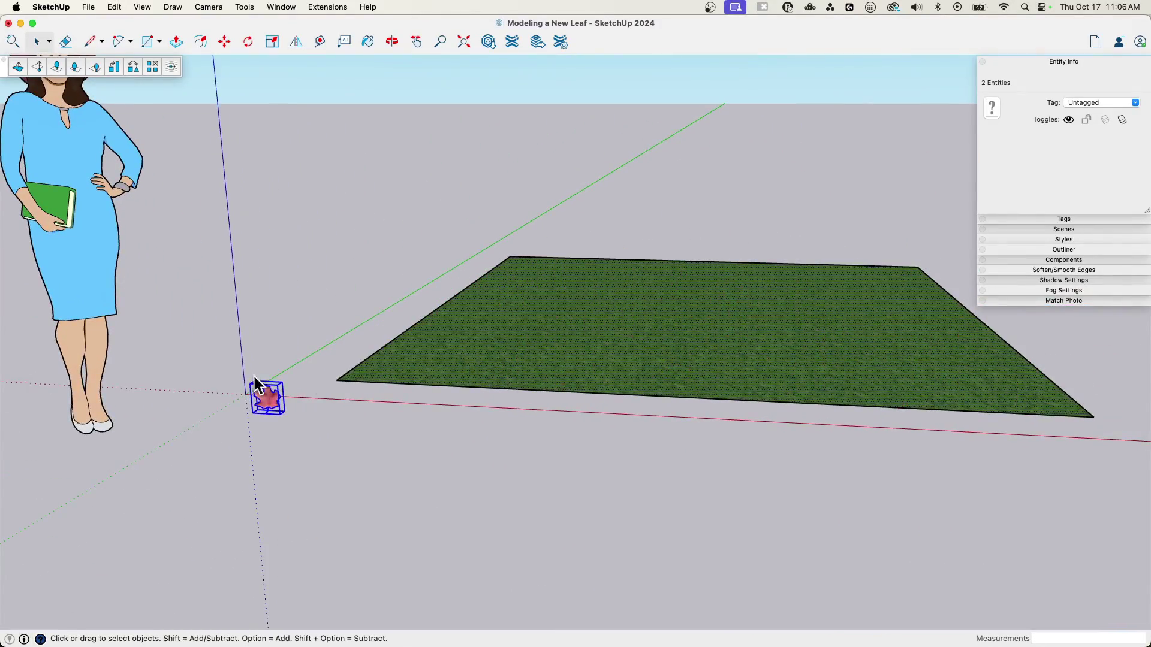
Rotate all geometry inside the Leaf component 90 degrees about the red axis so it lies flat, and close the component.
scroll(321, 386, up, 6)
triple_click(385, 426)
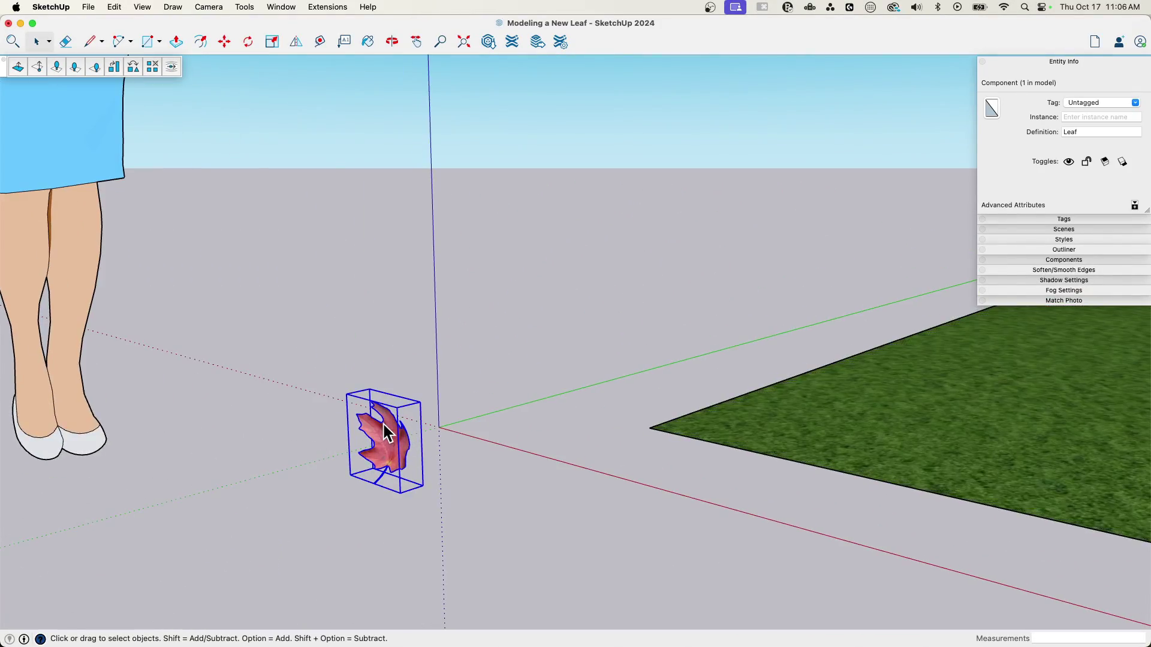
drag(264, 350, 589, 567)
key(m)
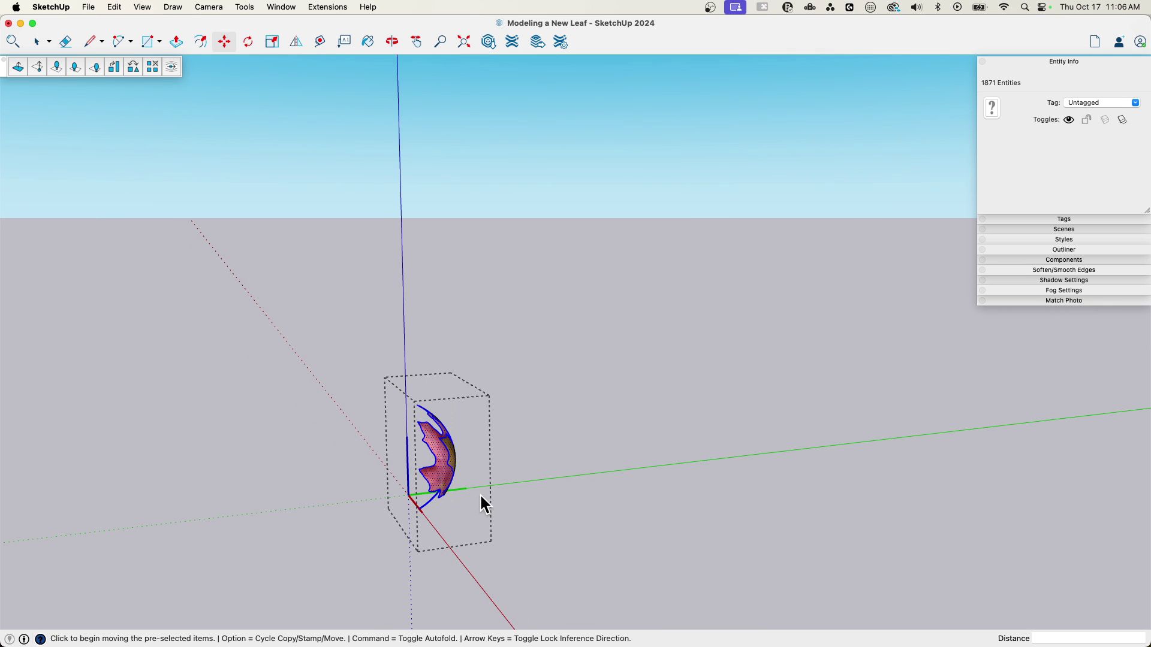
key(q)
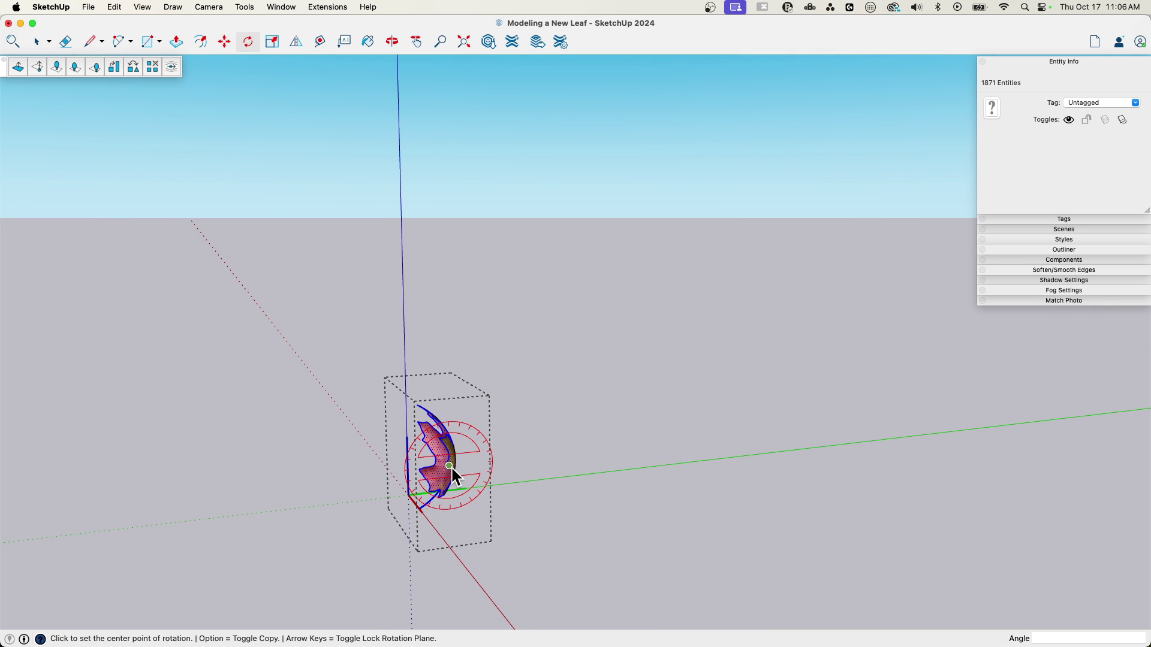
click(451, 465)
click(495, 456)
click(437, 539)
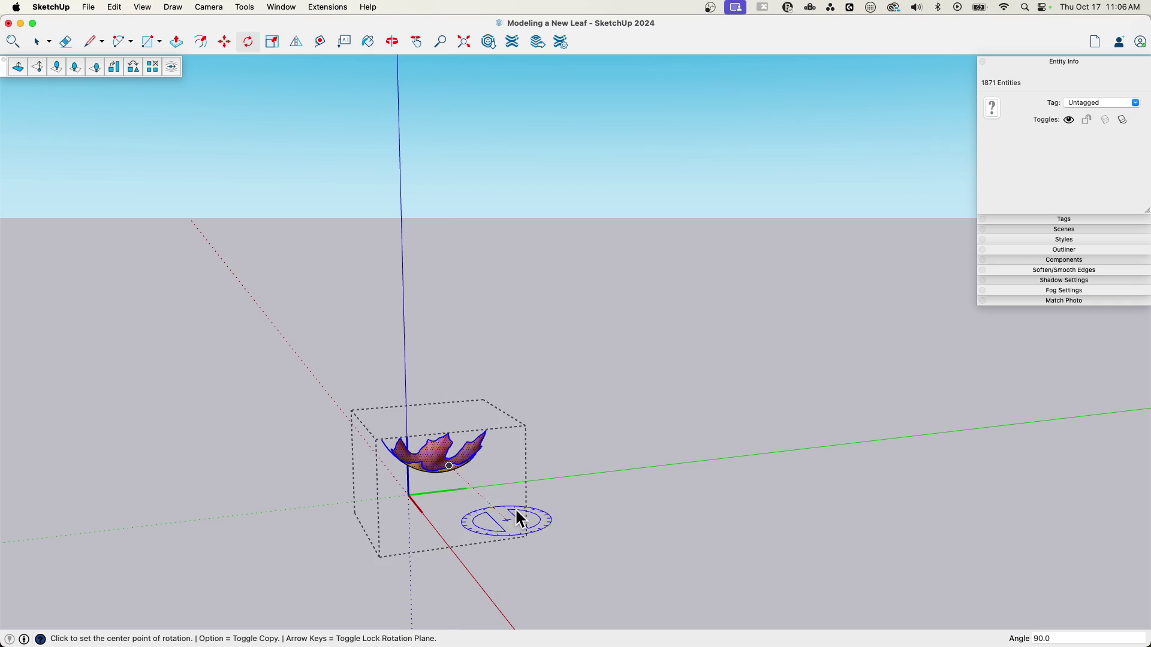
key(space)
click(537, 548)
Place the Leaf randomly on the grass face with up to 400 copies, rotation 360, scale variation 1.2 and Normal orientation.
middle_drag(538, 547, 496, 524)
click(458, 460)
scroll(506, 411, down, 4)
shift+click(575, 383)
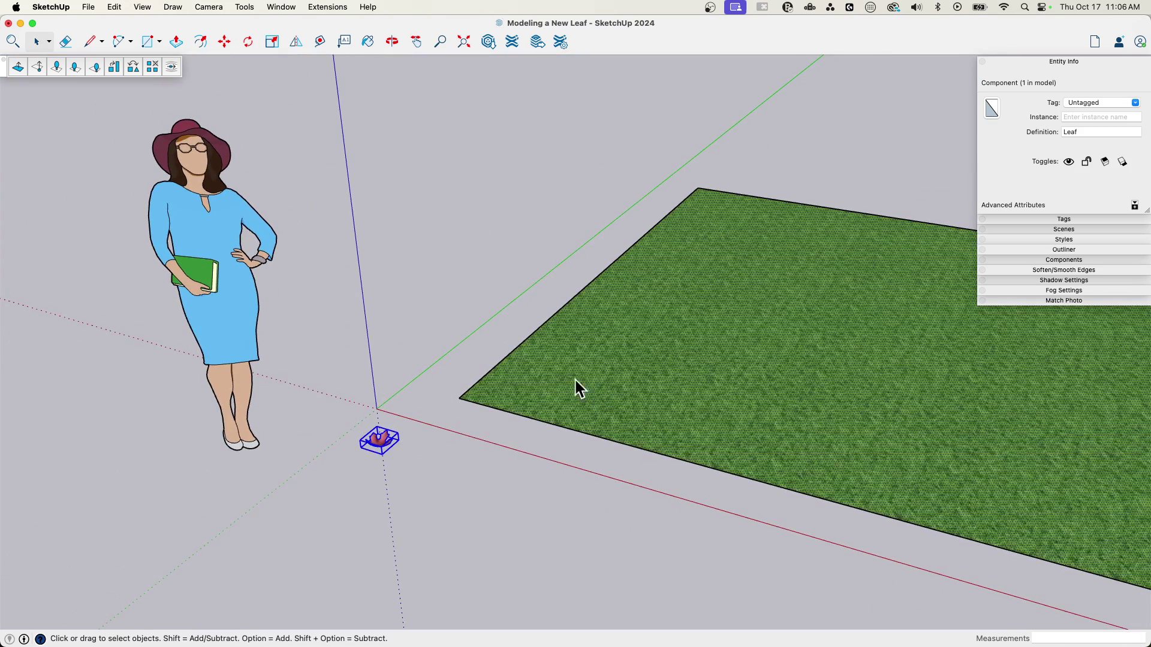
click(60, 67)
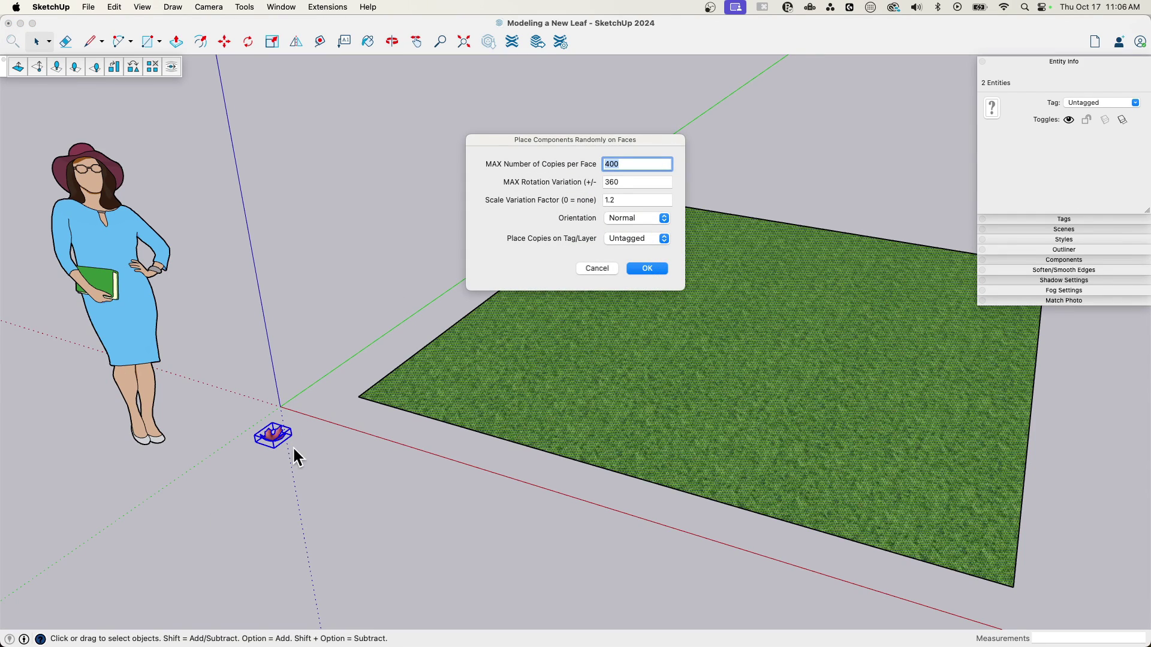
key(Return)
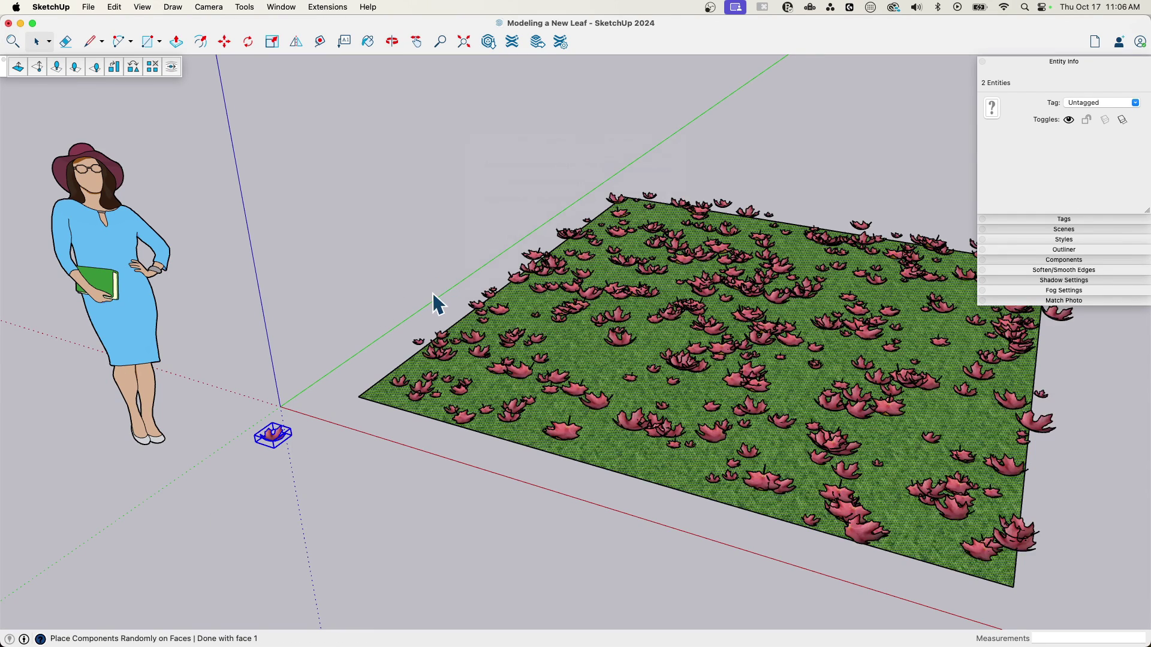
Undo the random leaf placement, deselect the grass face and redo the placement.
scroll(433, 294, up, 10)
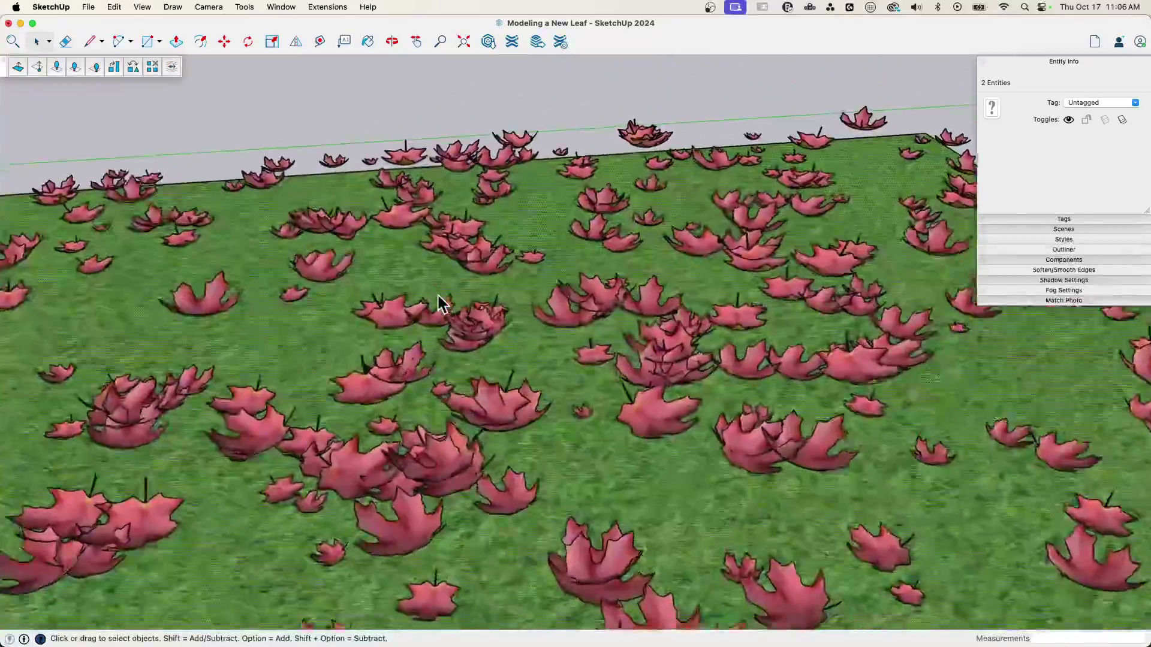
middle_drag(438, 297, 447, 442)
scroll(577, 364, down, 10)
key(super+z)
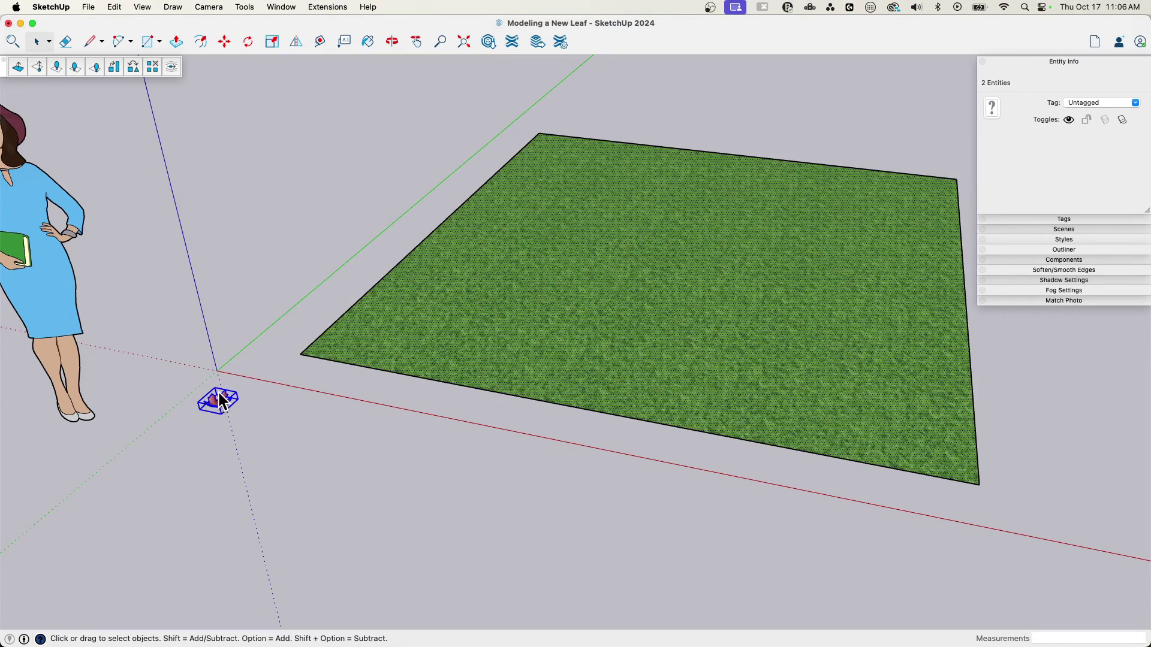
shift+click(458, 312)
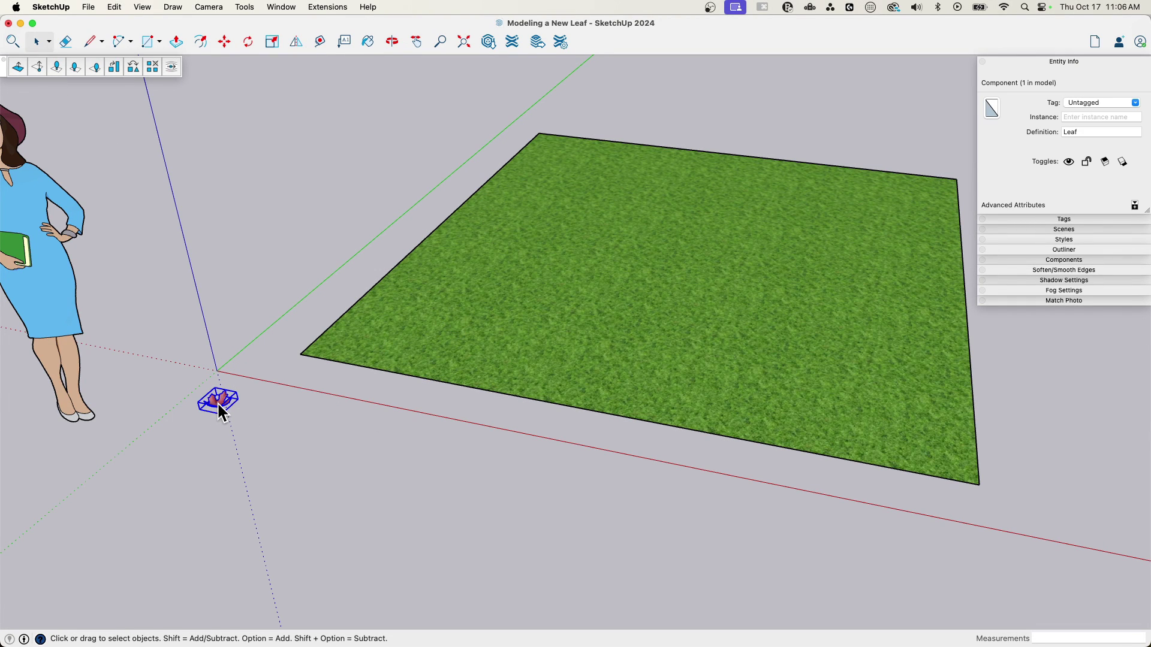
click(115, 7)
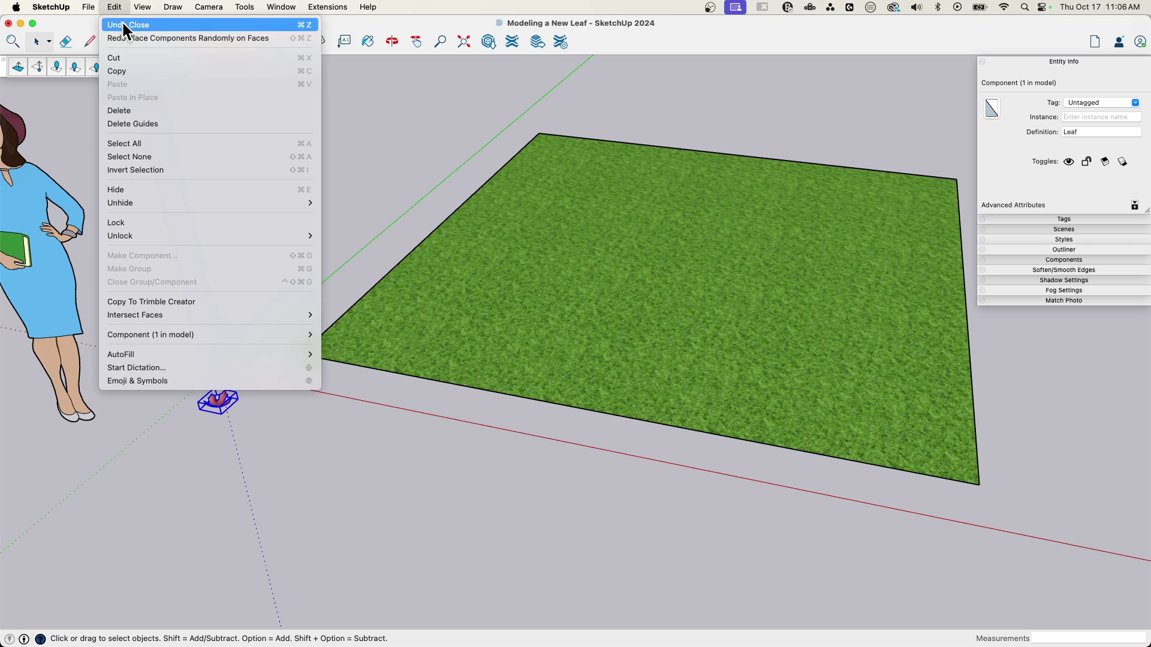
click(129, 32)
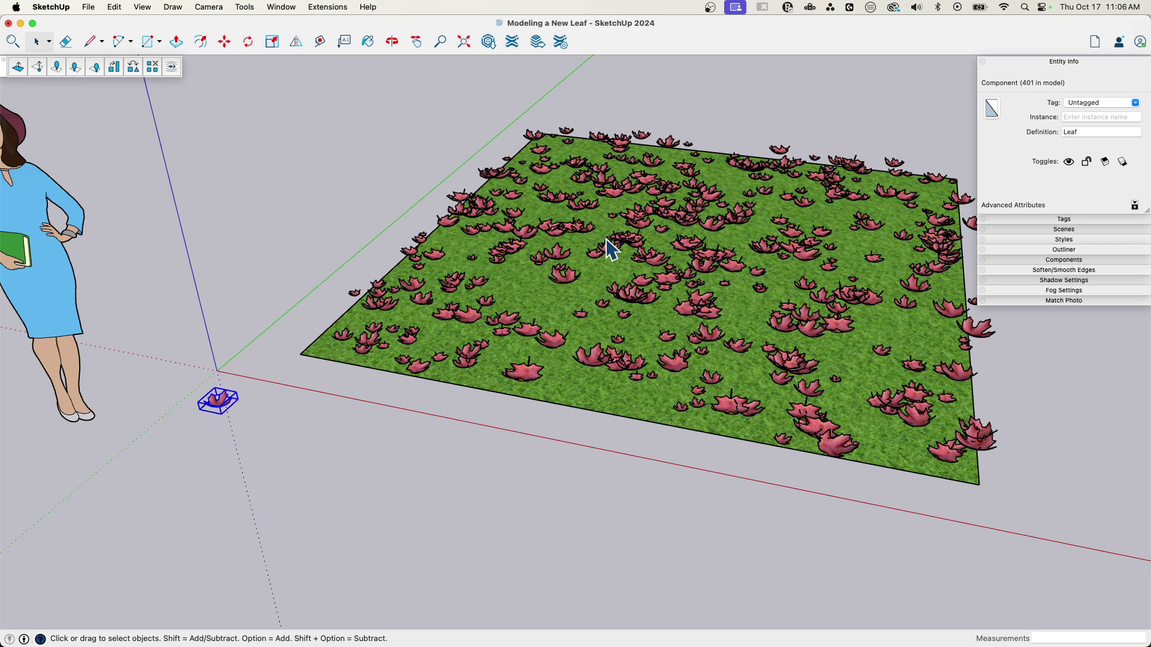
Randomize all leaves inside the scattered group with rotation 360, position 0 and scale factor 0.5, then close the group.
middle_drag(547, 210, 303, 111)
drag(253, 97, 996, 542)
shift+click(564, 321)
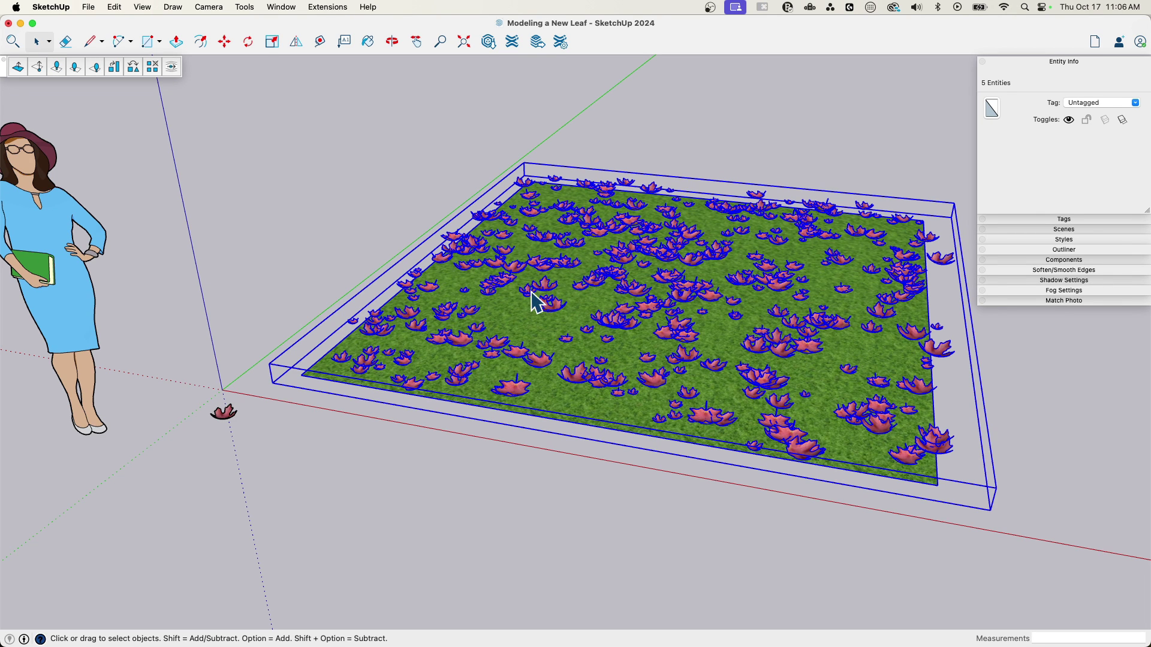
double_click(554, 309)
click(657, 324)
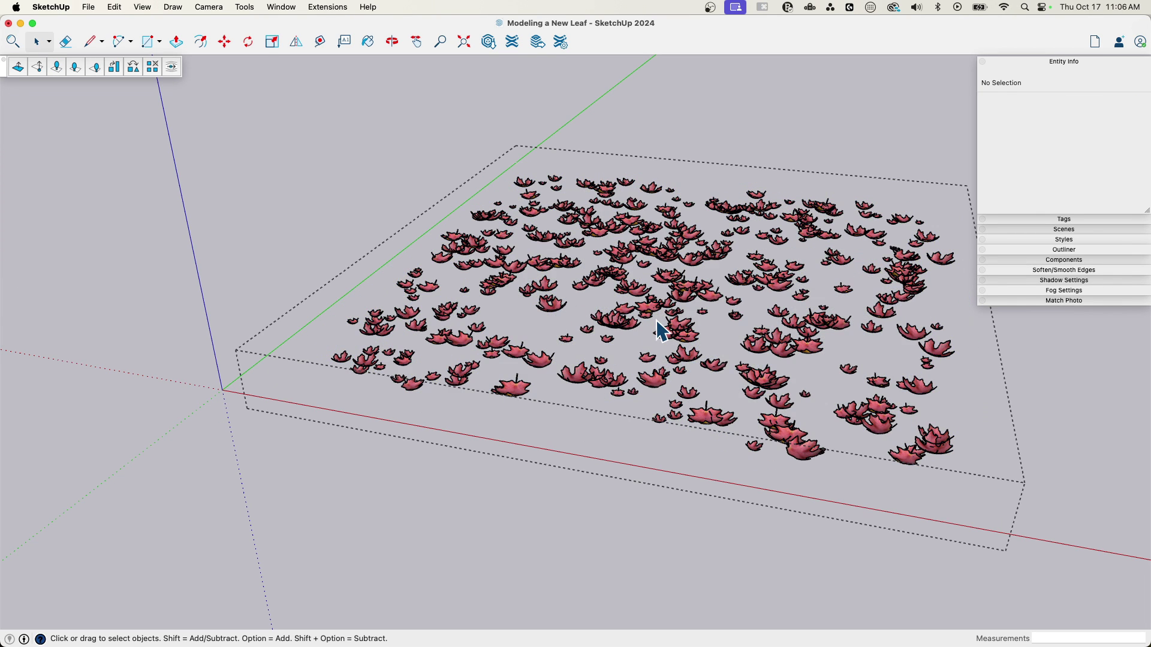
key(super+a)
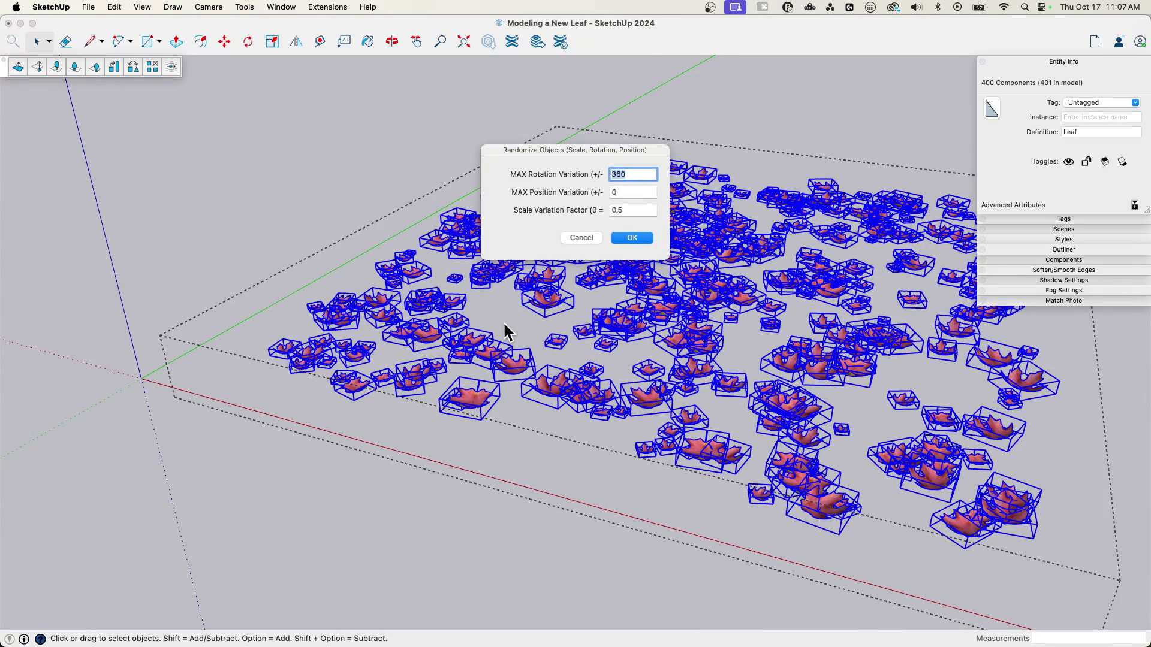
key(Return)
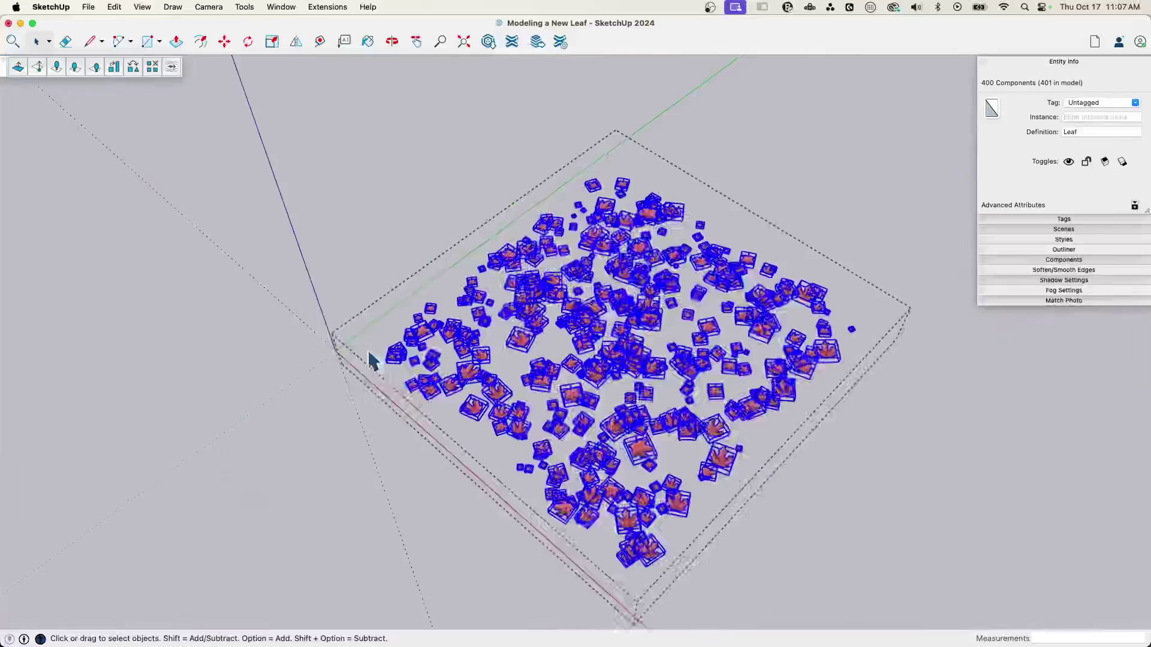
click(348, 358)
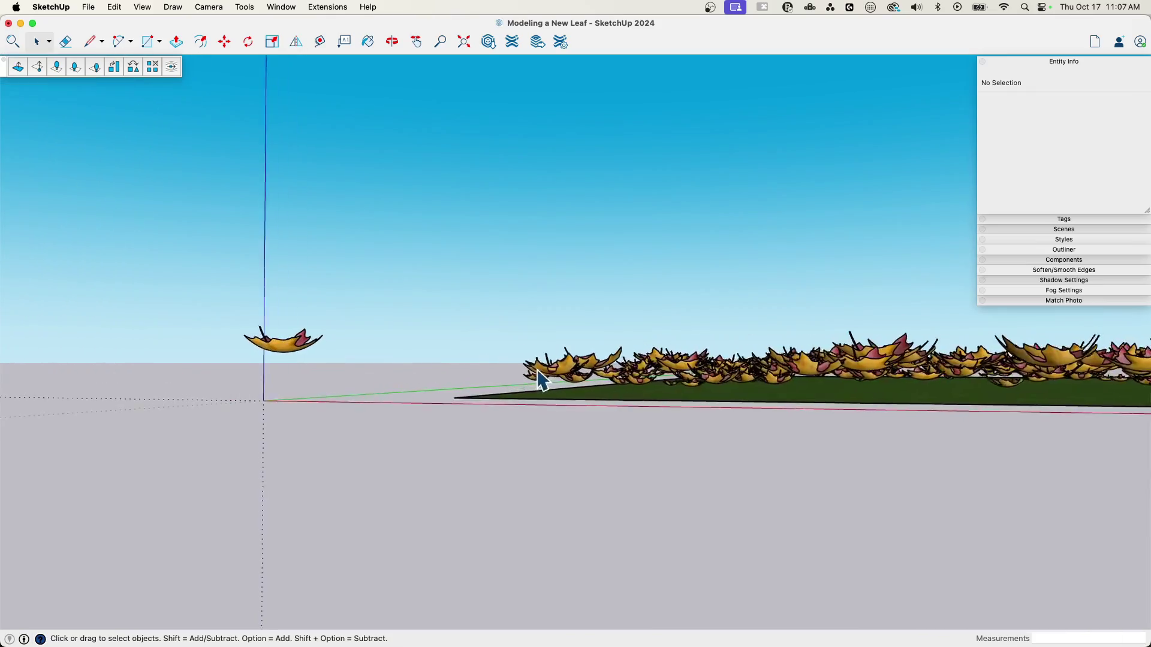
middle_drag(282, 354, 390, 455)
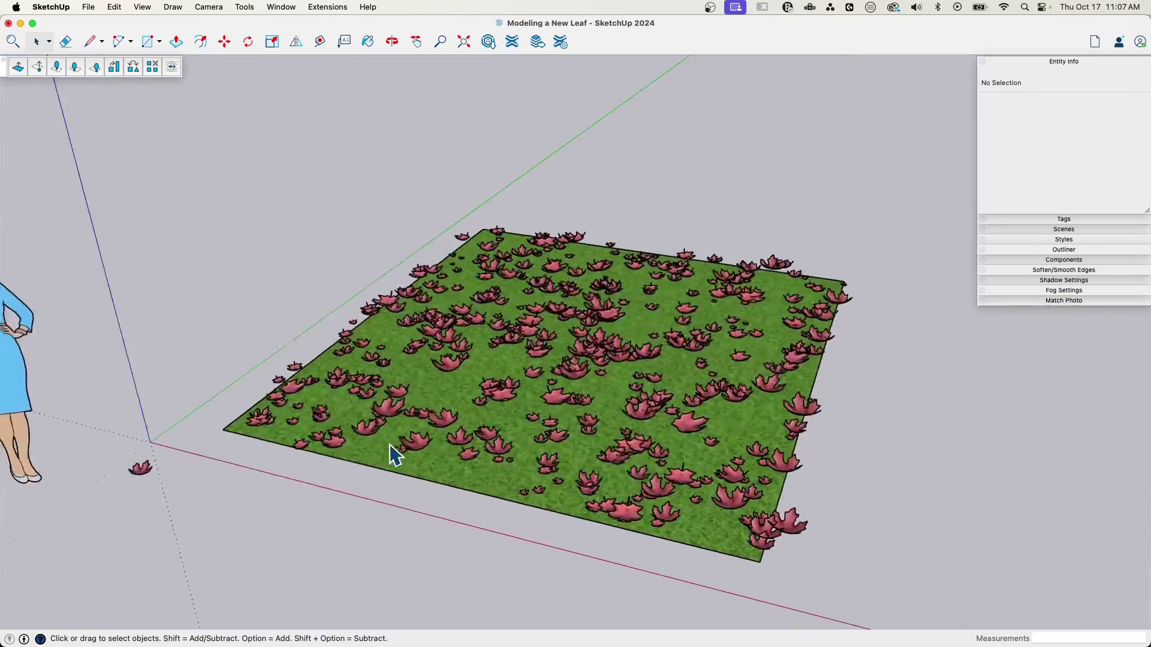
scroll(390, 456, up, 5)
scroll(390, 455, up, 8)
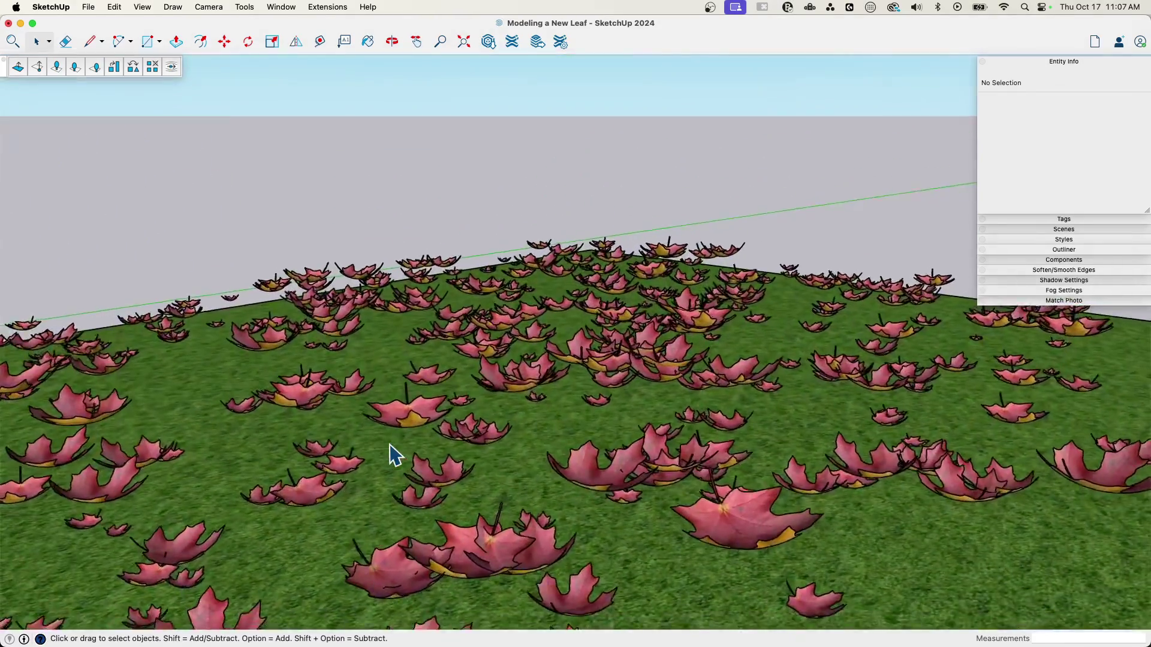
Delete the scattered leaf group from the grass surface.
scroll(391, 456, up, 5)
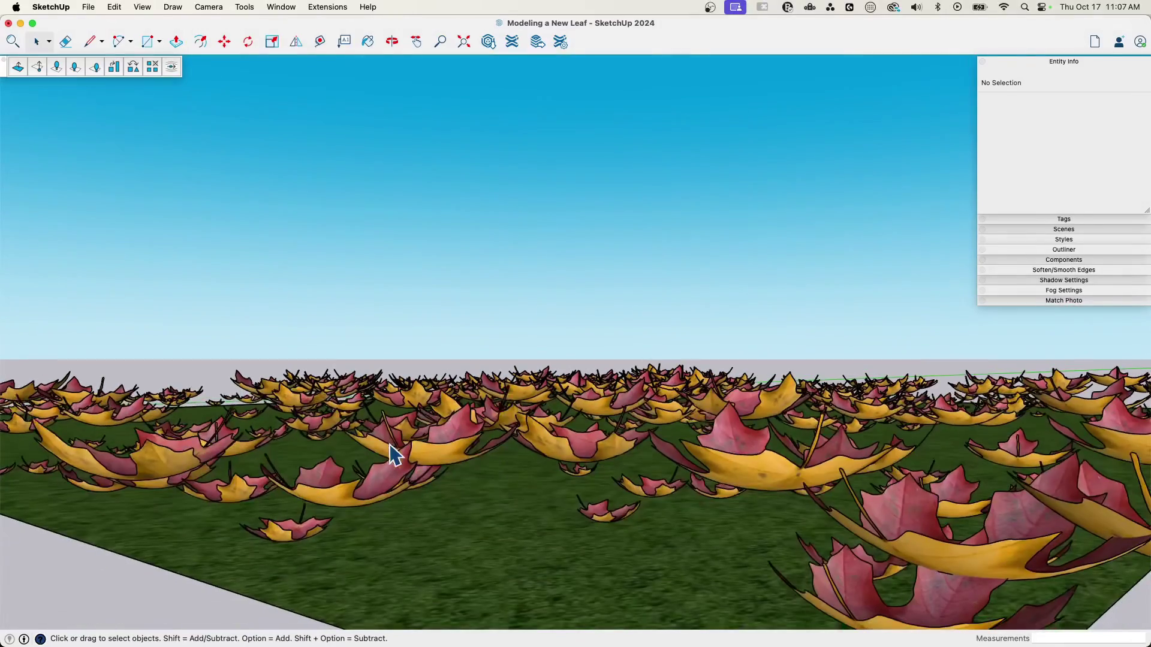
scroll(390, 456, down, 10)
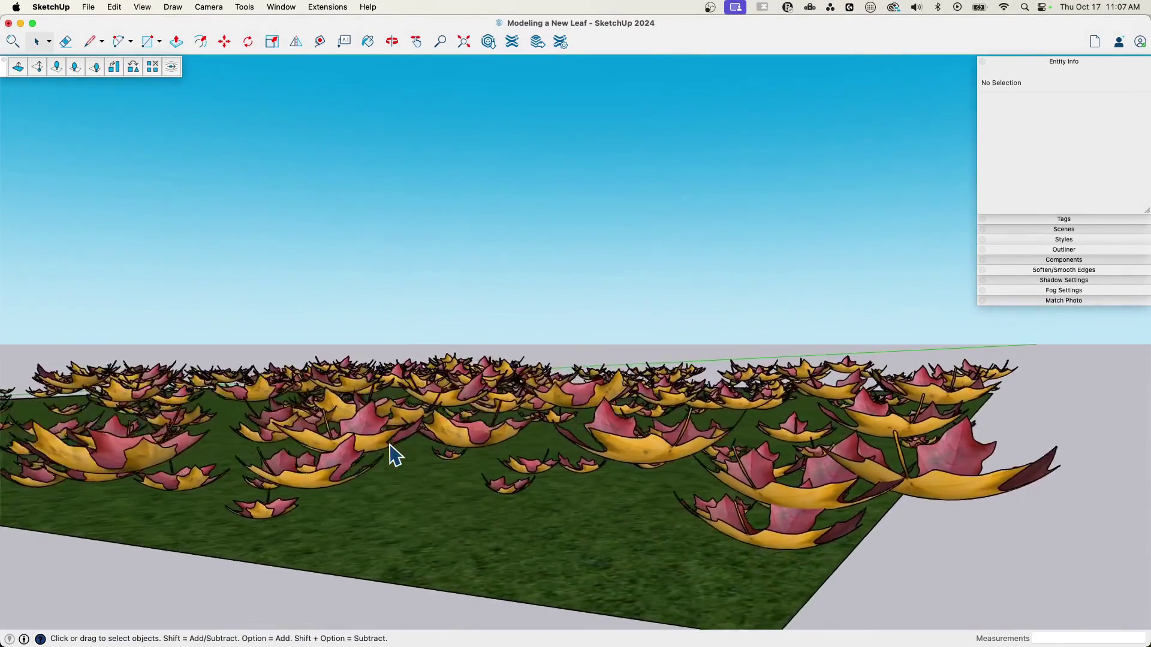
middle_drag(385, 467, 381, 451)
scroll(492, 381, down, 6)
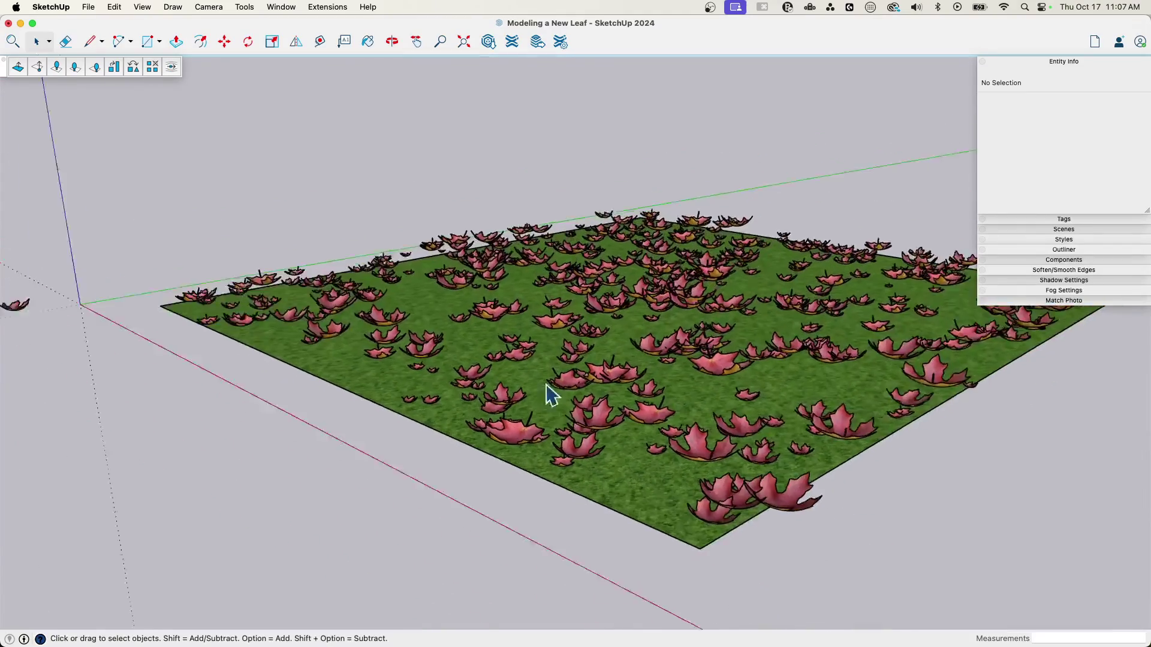
click(616, 308)
key(Delete)
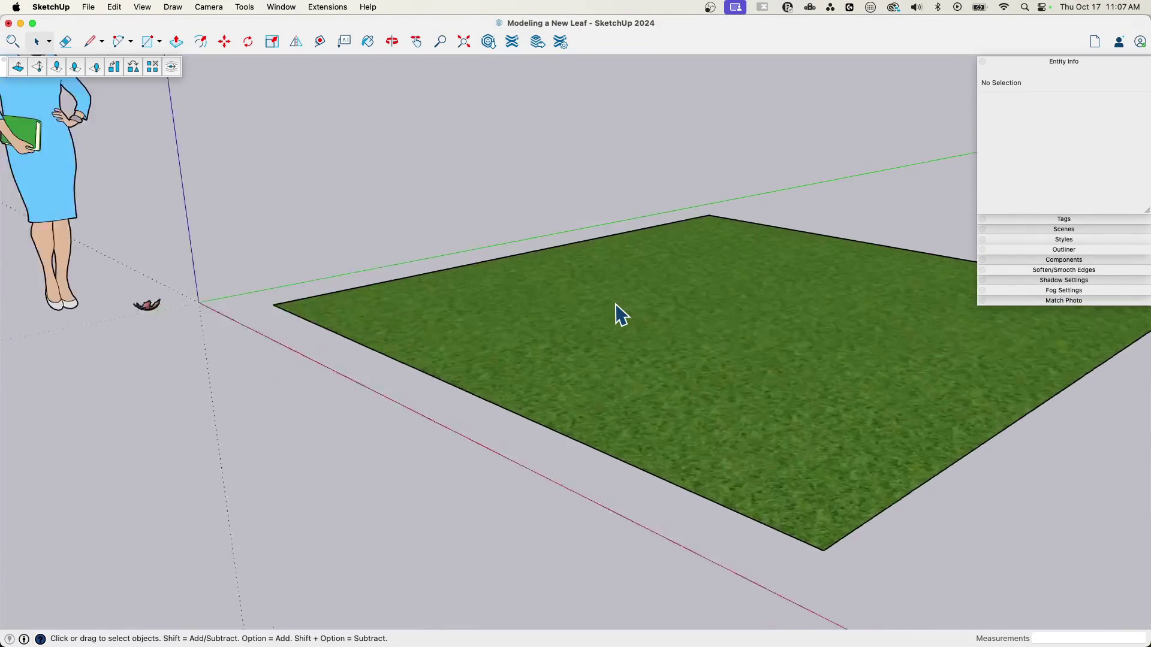
Move the single Leaf component so the front bottom corner of its bounding box sits on the origin.
scroll(488, 329, up, 5)
click(395, 300)
scroll(418, 328, up, 3)
key(m)
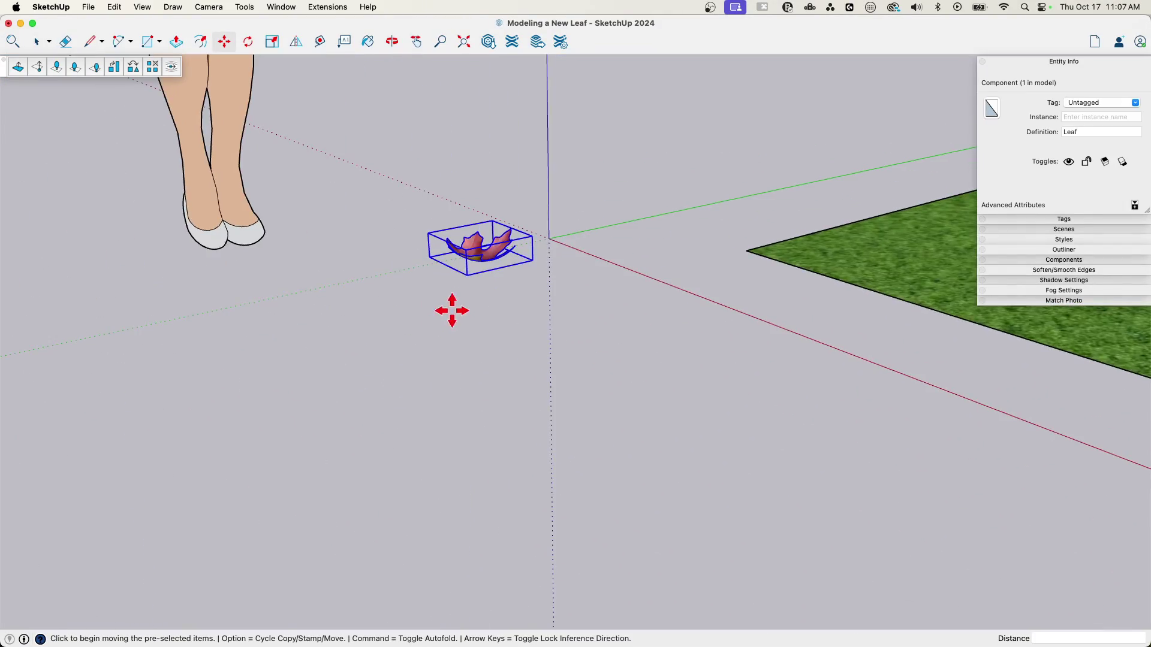
click(467, 275)
click(551, 239)
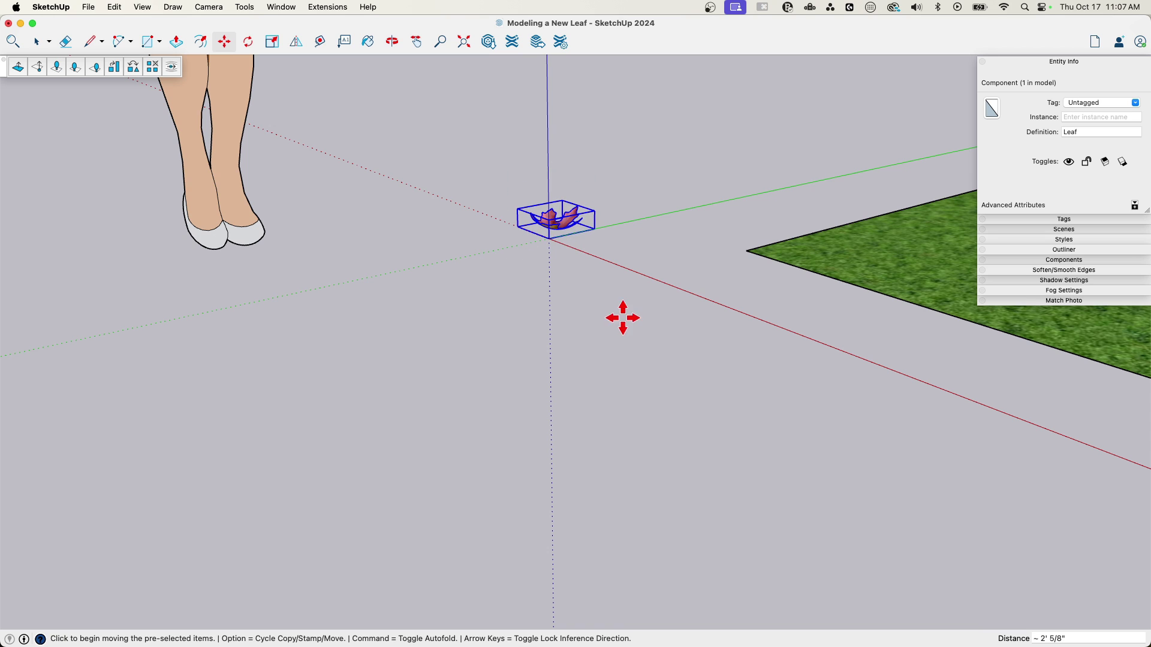
Explode the Leaf component at the origin and clear the selection.
key(q)
right_click(551, 222)
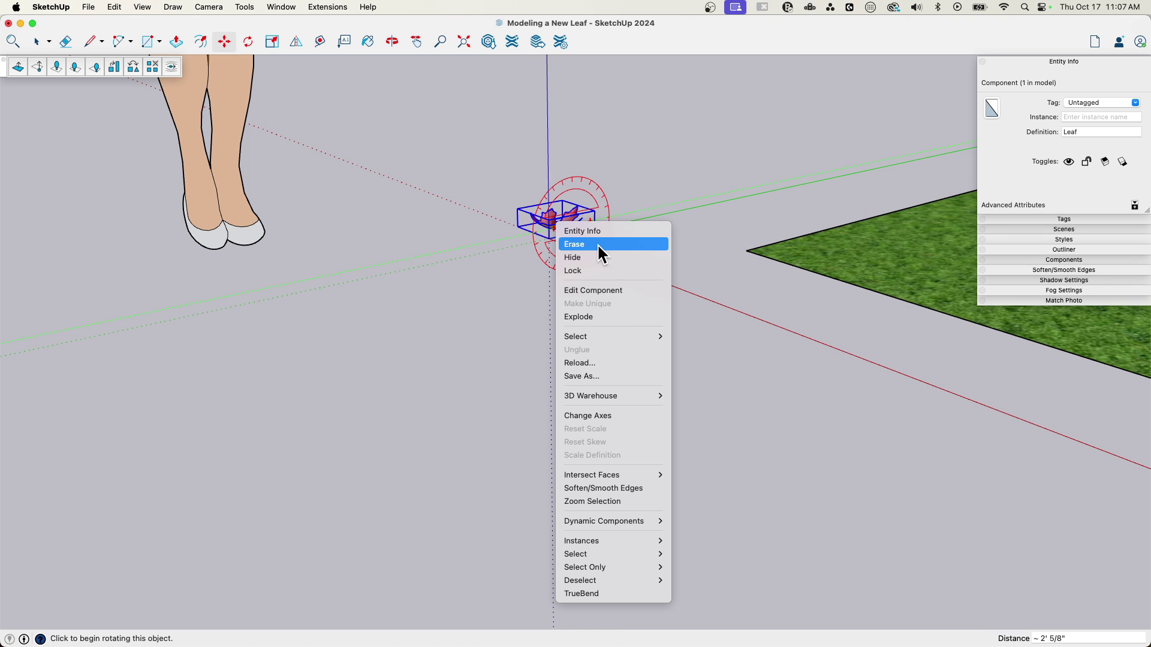
click(613, 317)
right_click(553, 222)
click(481, 158)
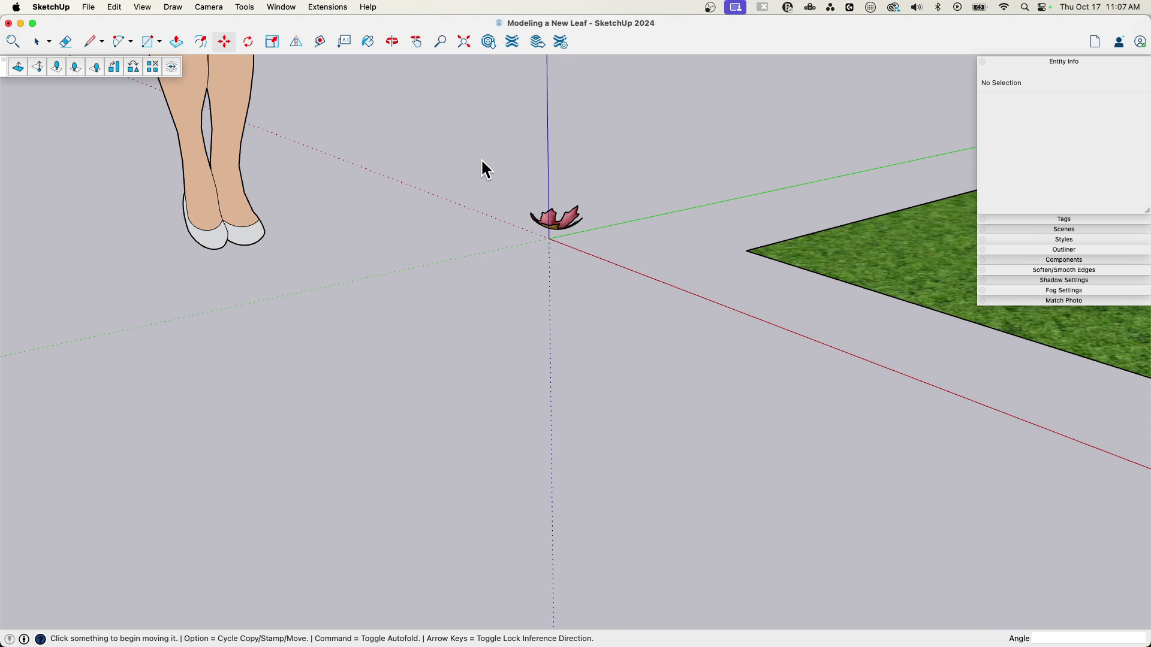
Select all the loose leaf geometry at the origin and make it a component named "new leaf".
key(space)
drag(506, 173, 655, 289)
triple_click(564, 222)
scroll(563, 222, up, 3)
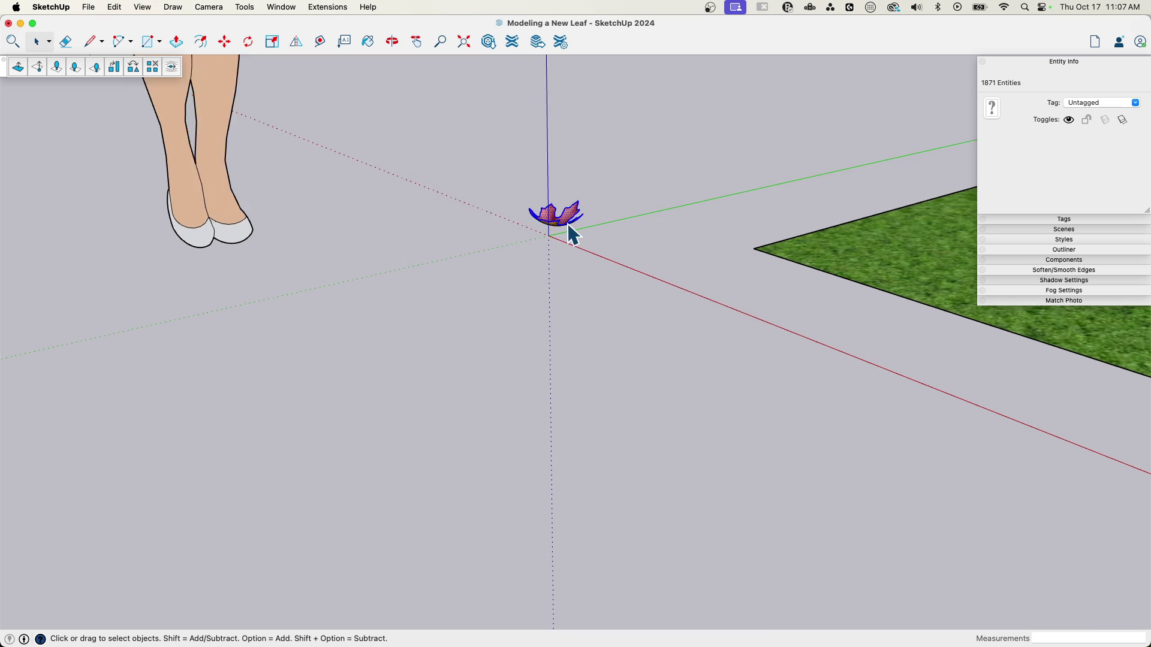
right_click(560, 221)
click(631, 316)
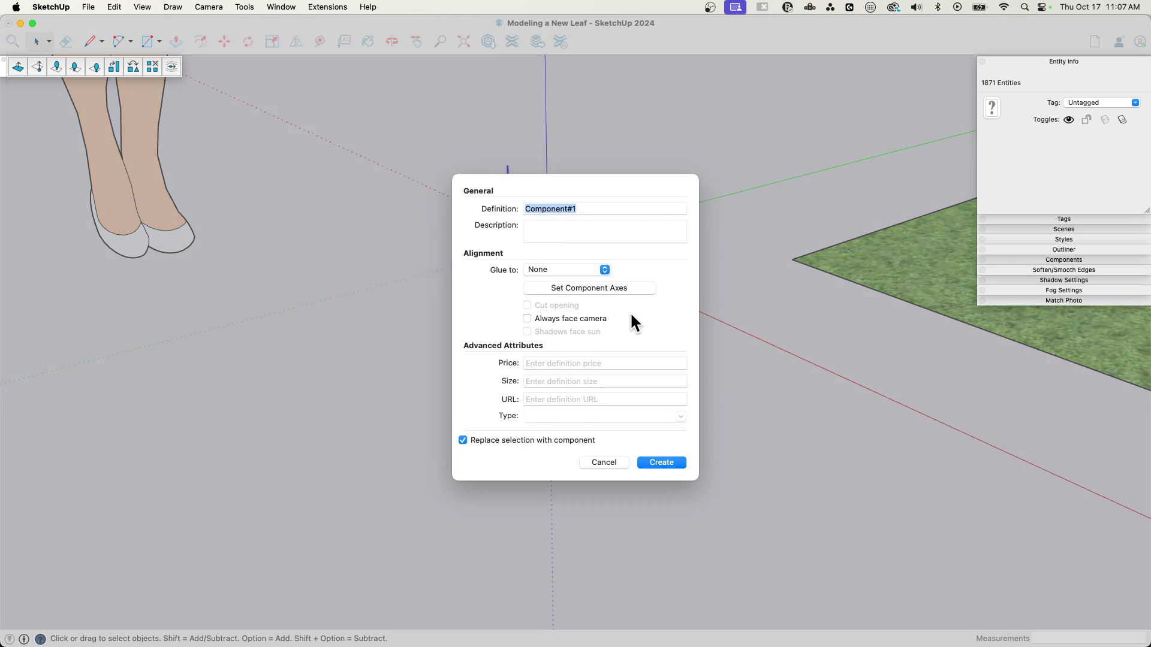
text(new leaf)
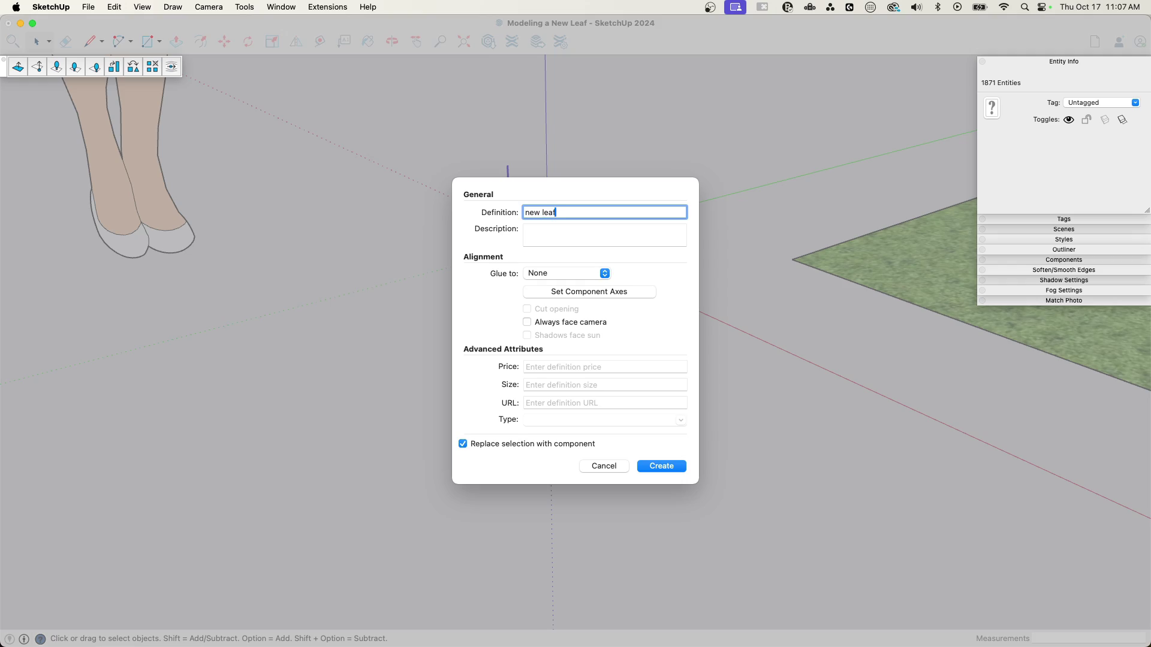
key(Return)
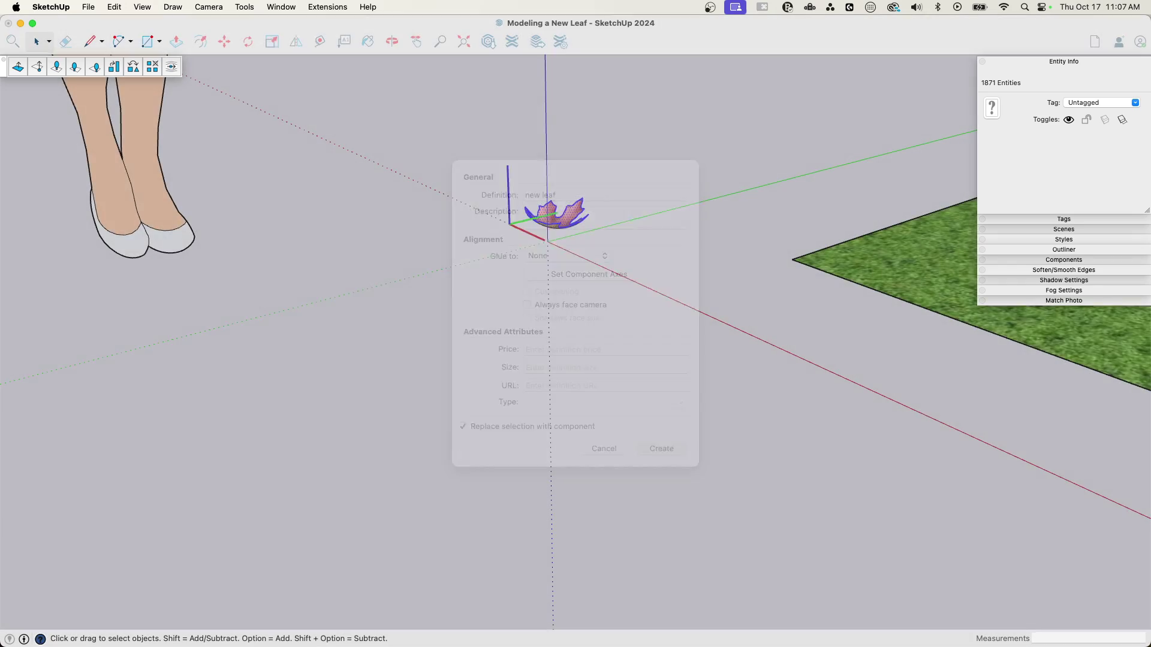
Place the new leaf randomly on the grass face with up to 600 copies, rotation 180, scale variation 1.2 and Up orientation.
scroll(586, 295, down, 6)
scroll(428, 383, down, 5)
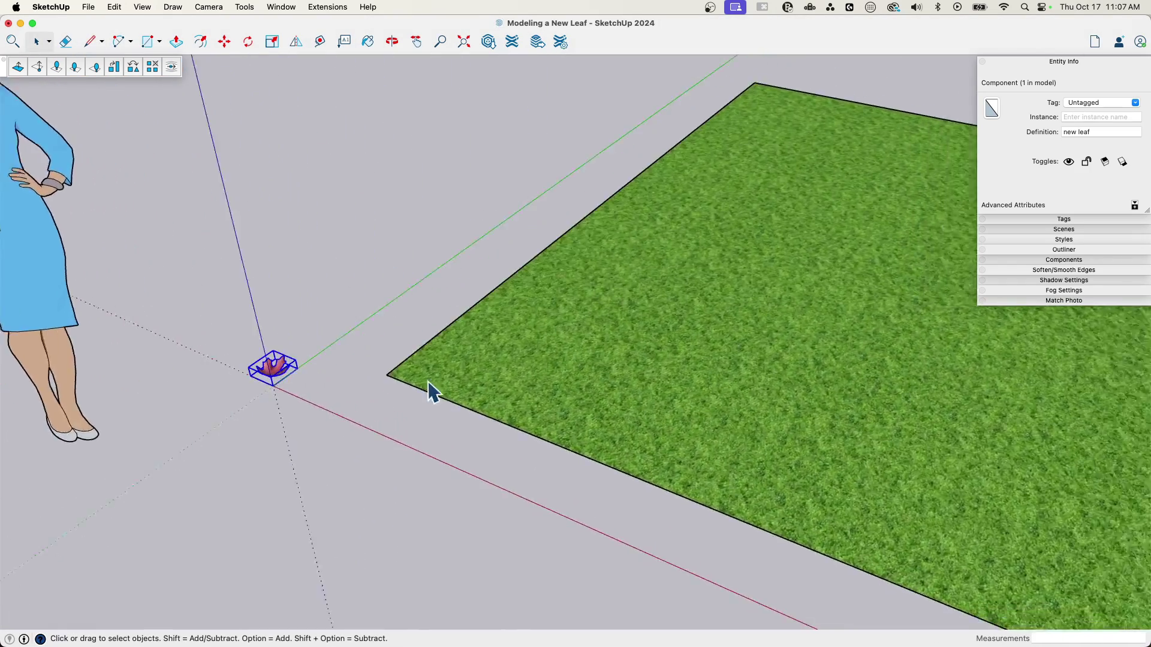
middle_drag(193, 297, 173, 366)
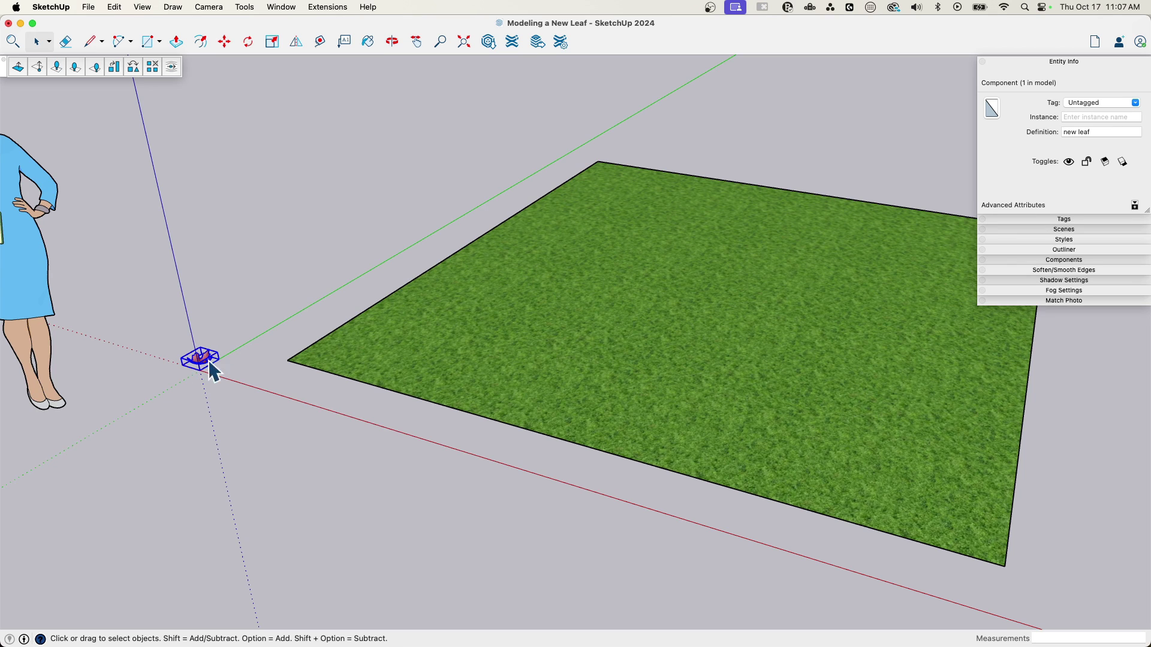
scroll(219, 378, down, 1)
scroll(221, 385, up, 1)
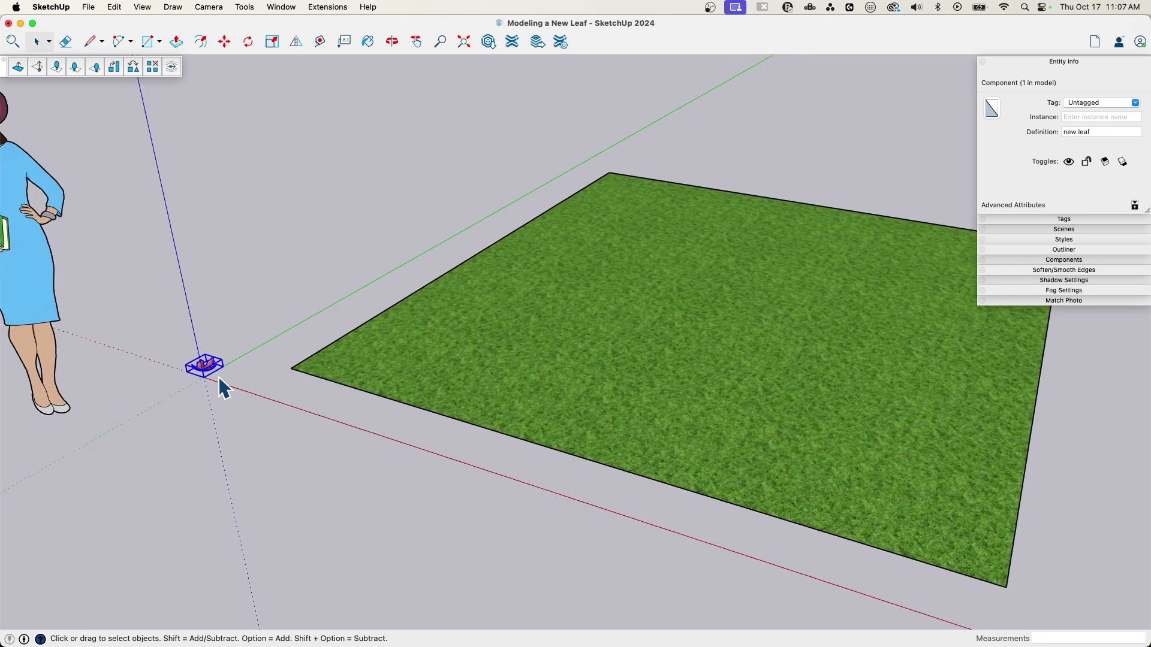
shift+click(468, 382)
click(58, 71)
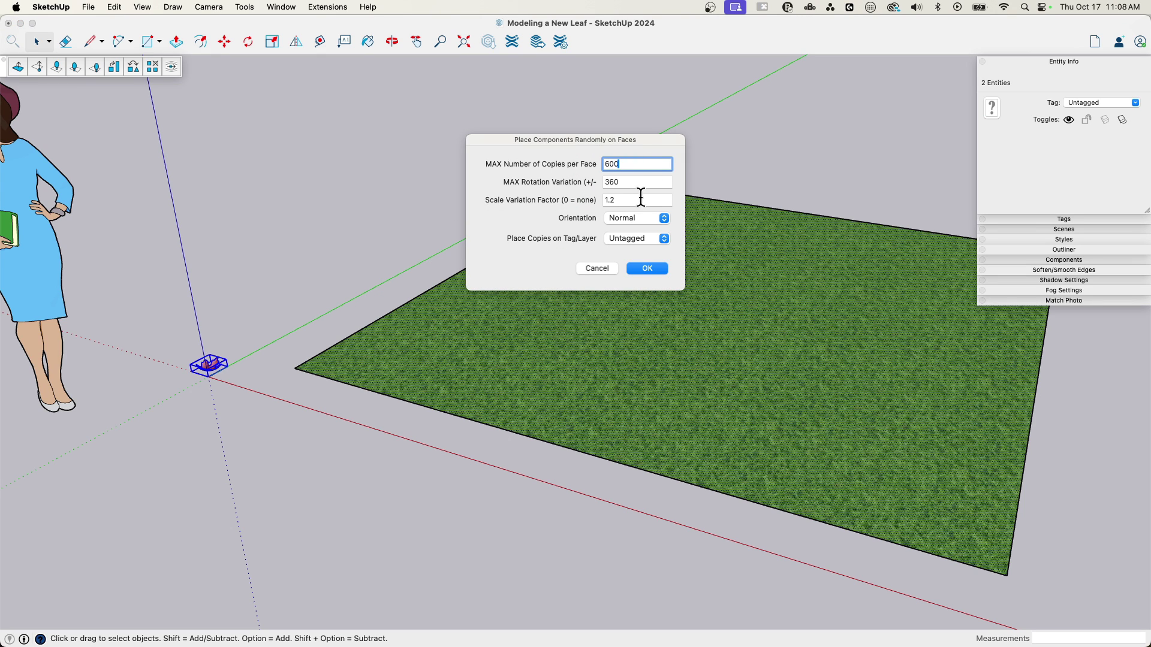
click(649, 183)
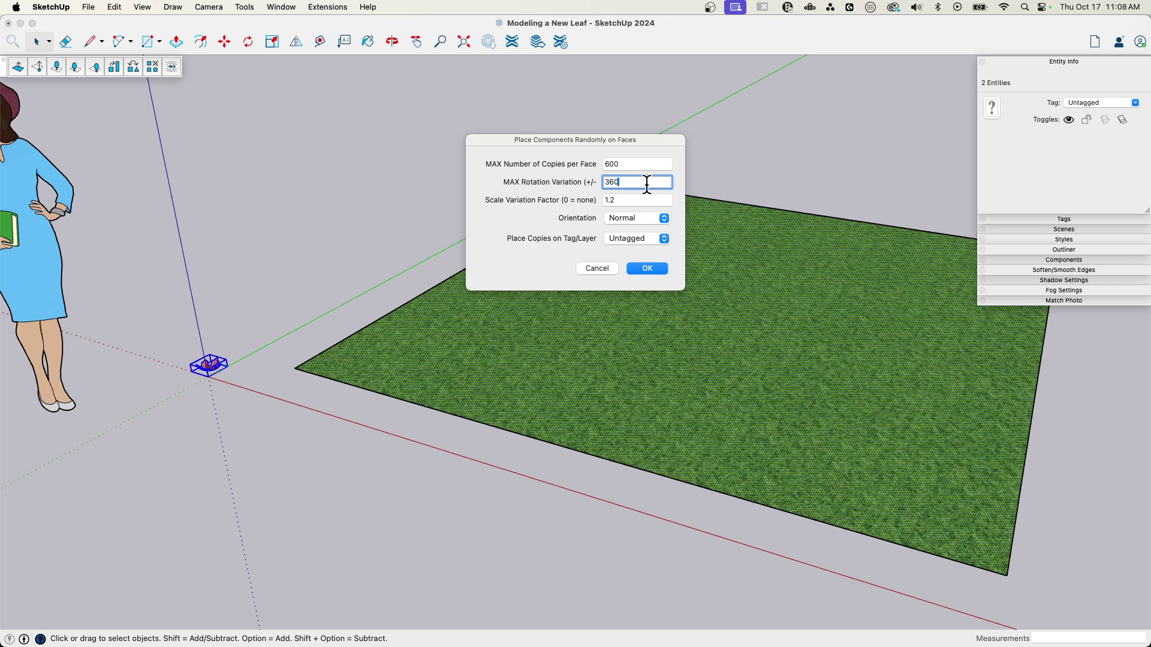
text(180)
click(659, 217)
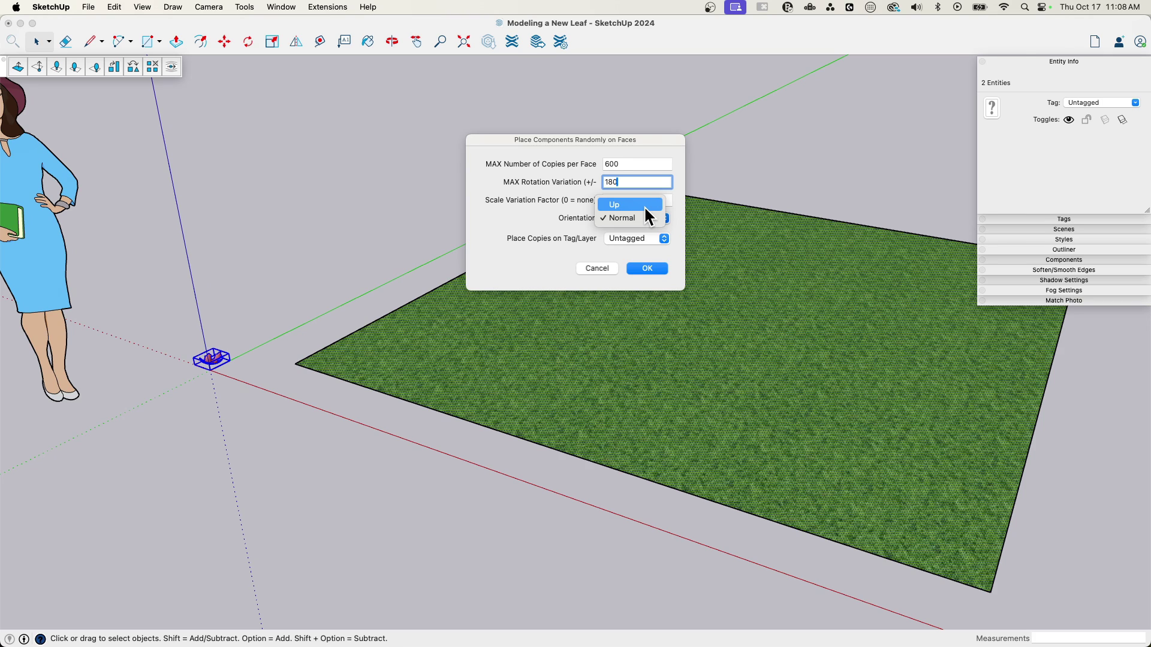
click(643, 206)
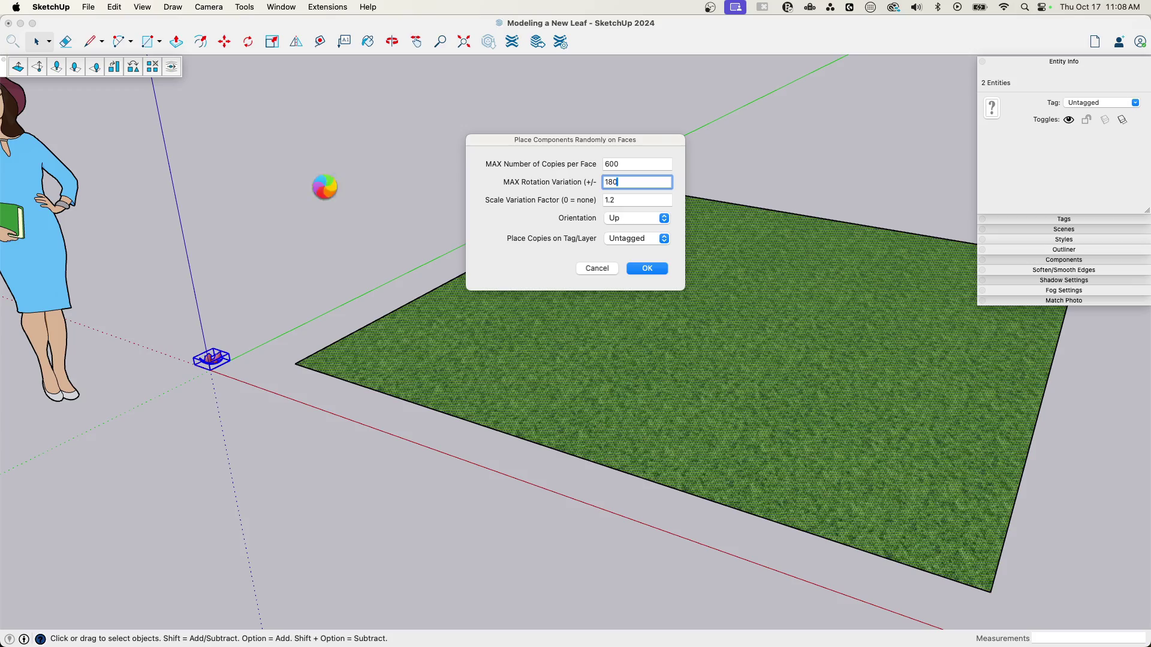
Move the standing woman figure by its bottom corner onto the leaf-covered grass.
scroll(342, 187, up, 5)
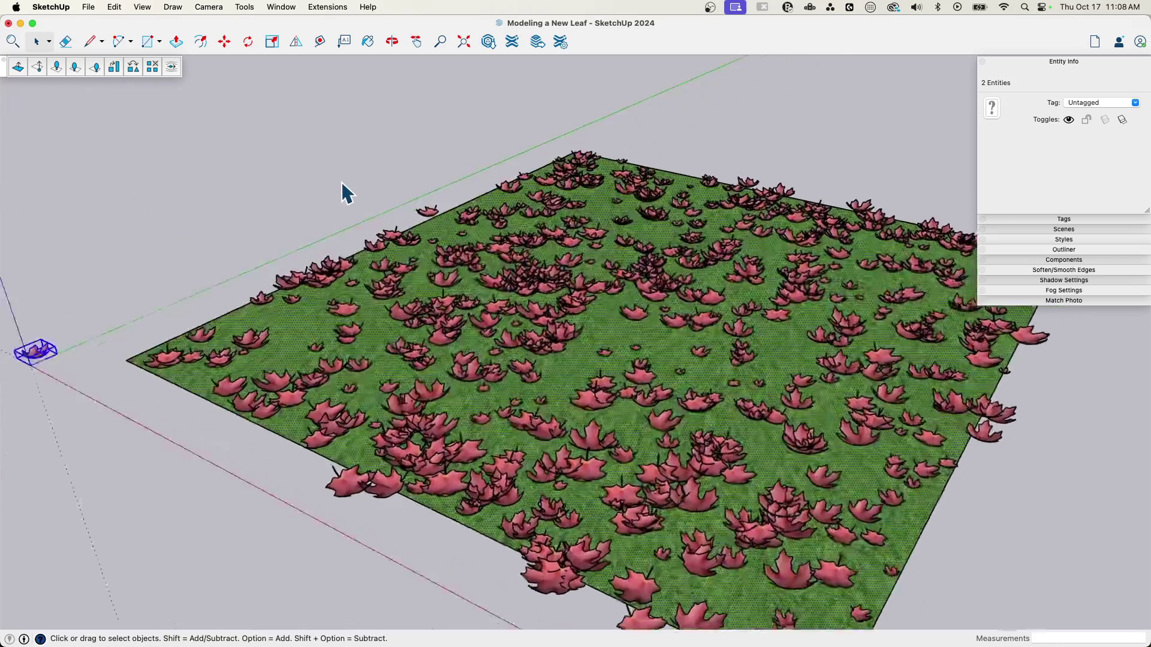
scroll(343, 185, up, 8)
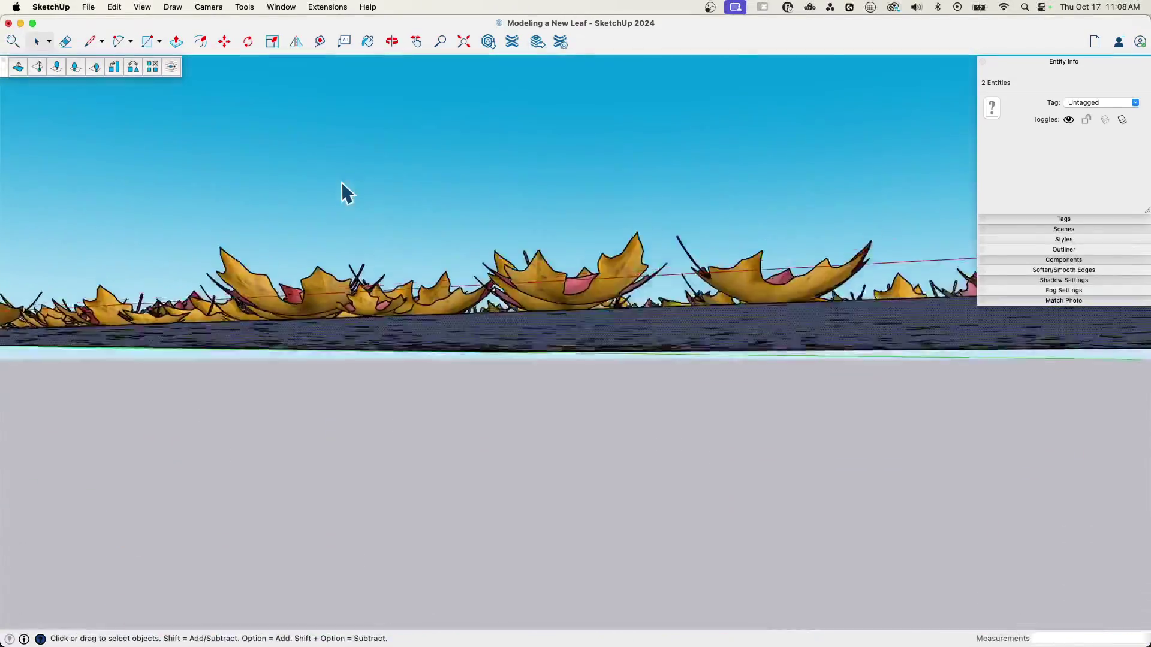
middle_drag(343, 181, 488, 401)
scroll(502, 327, down, 4)
scroll(502, 328, down, 3)
click(459, 400)
scroll(459, 408, up, 4)
key(m)
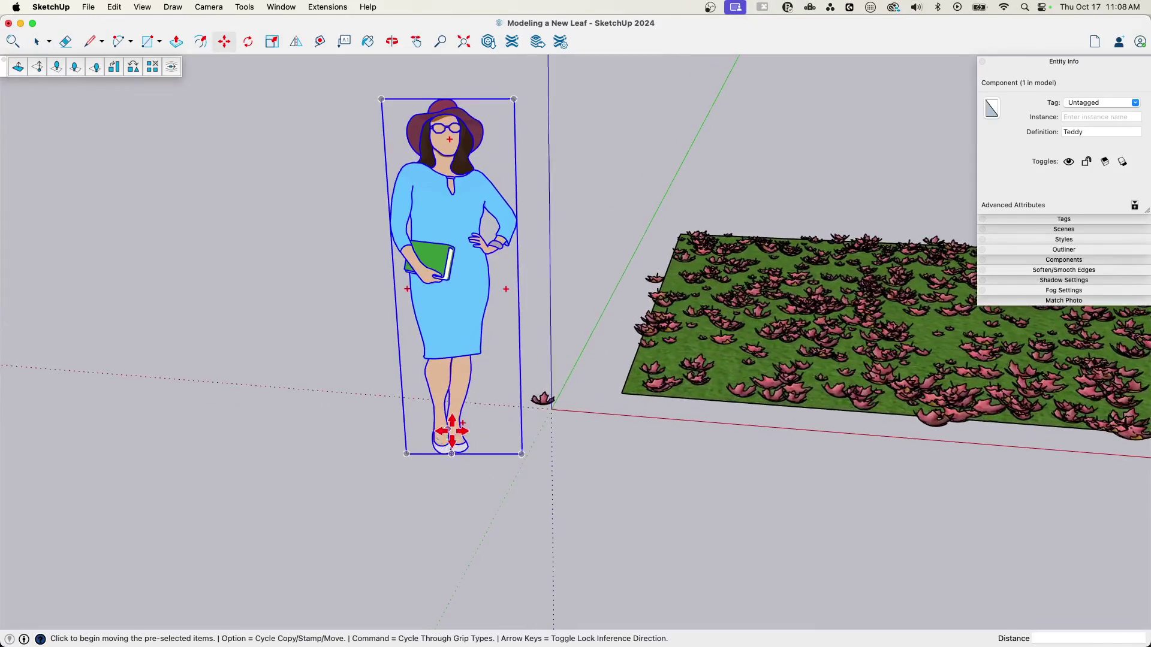
click(412, 446)
scroll(659, 384, up, 4)
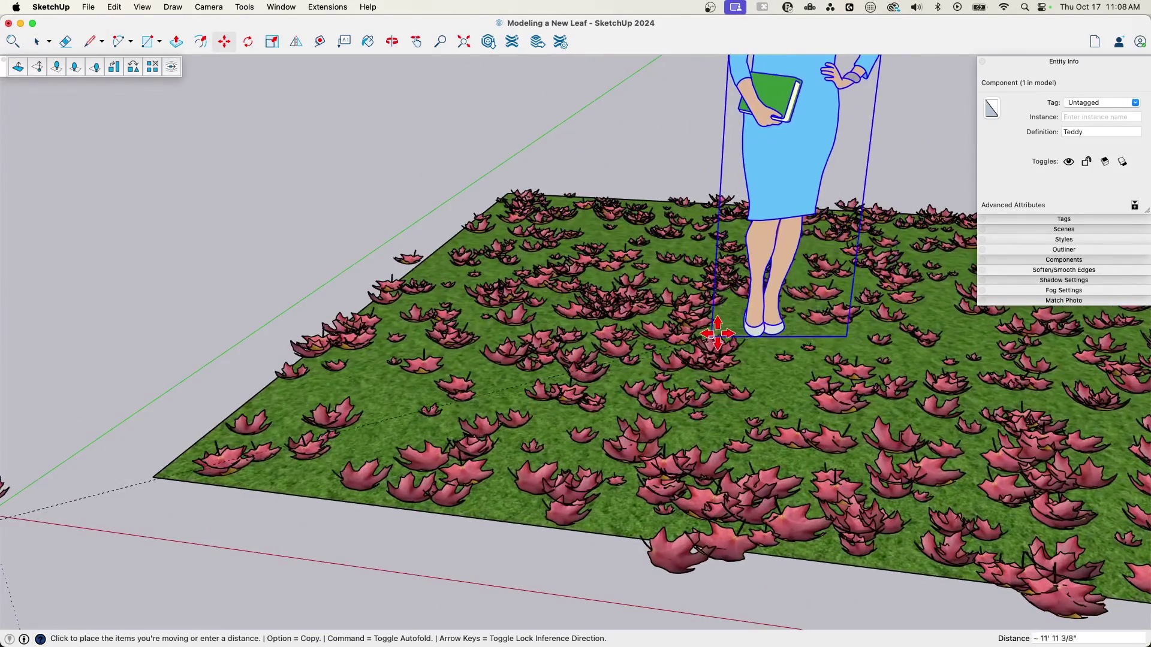
click(753, 342)
key(space)
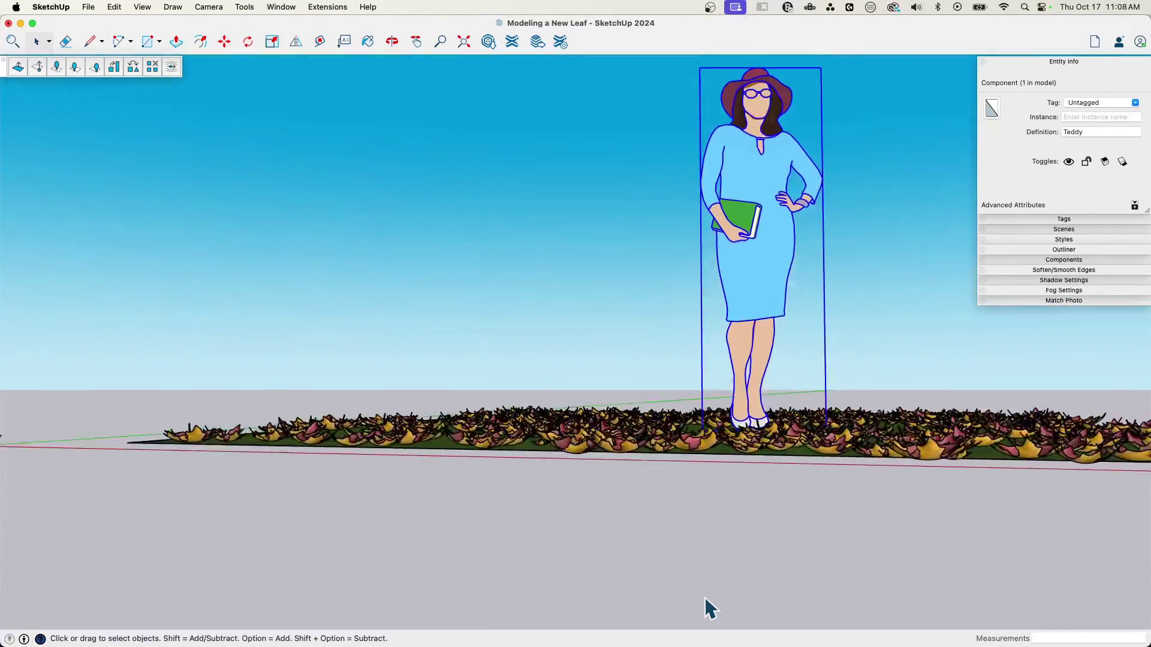
Examine the scattered leaves around the figure from several angles, with the figure deselected.
scroll(704, 598, up, 10)
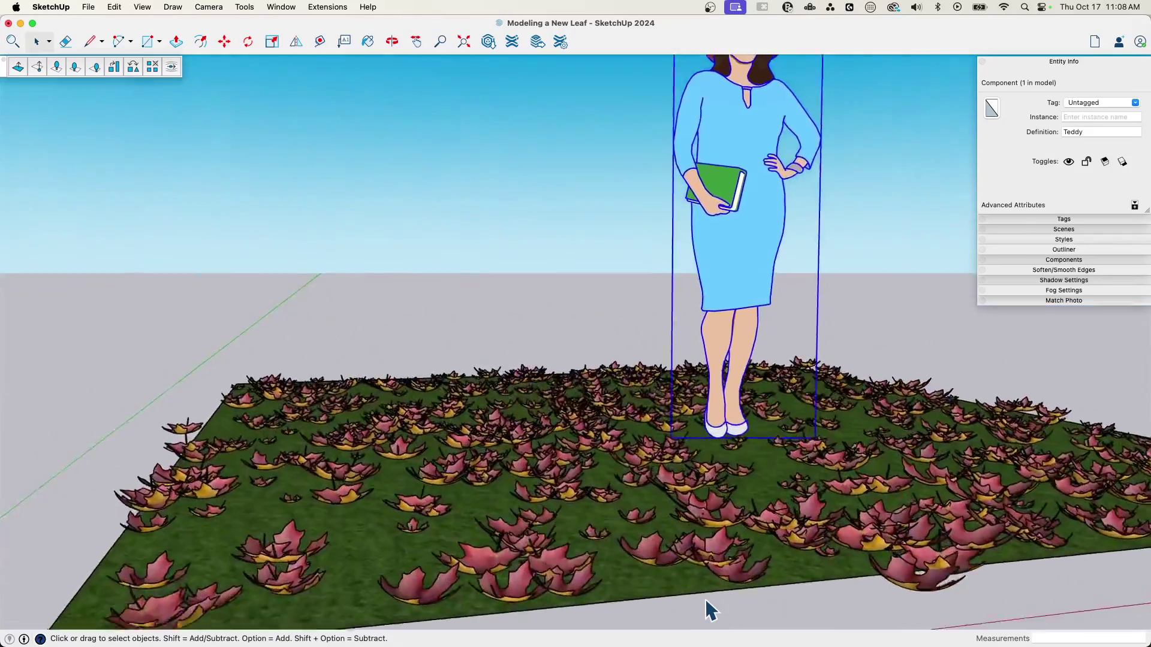
scroll(707, 610, down, 8)
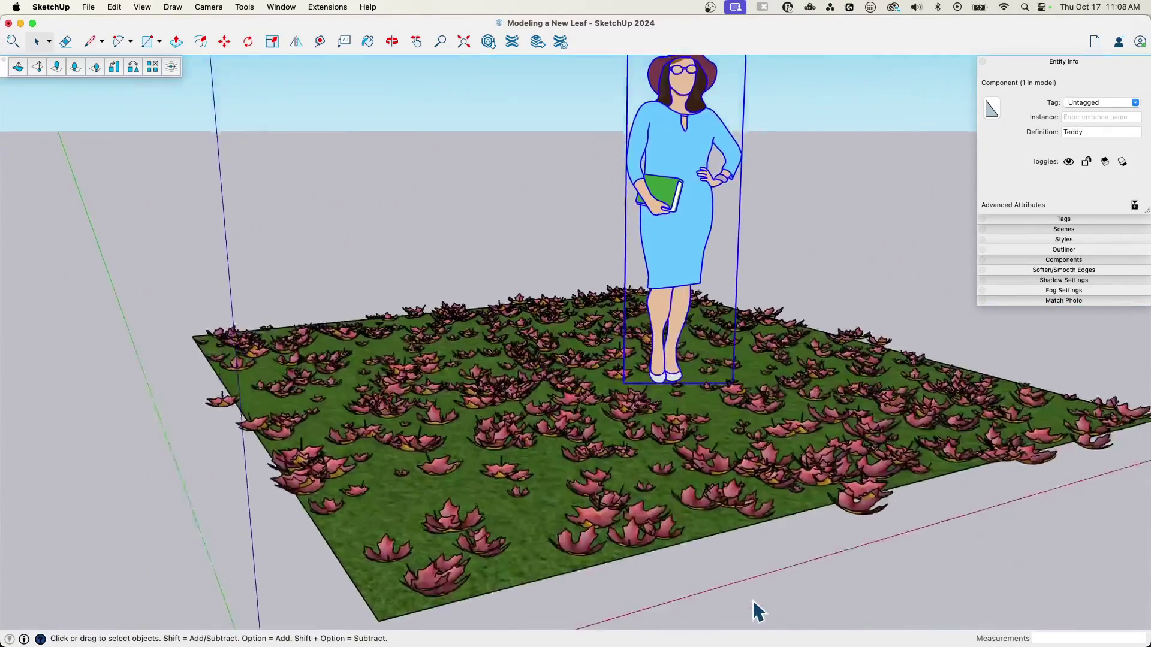
middle_drag(667, 529, 507, 295)
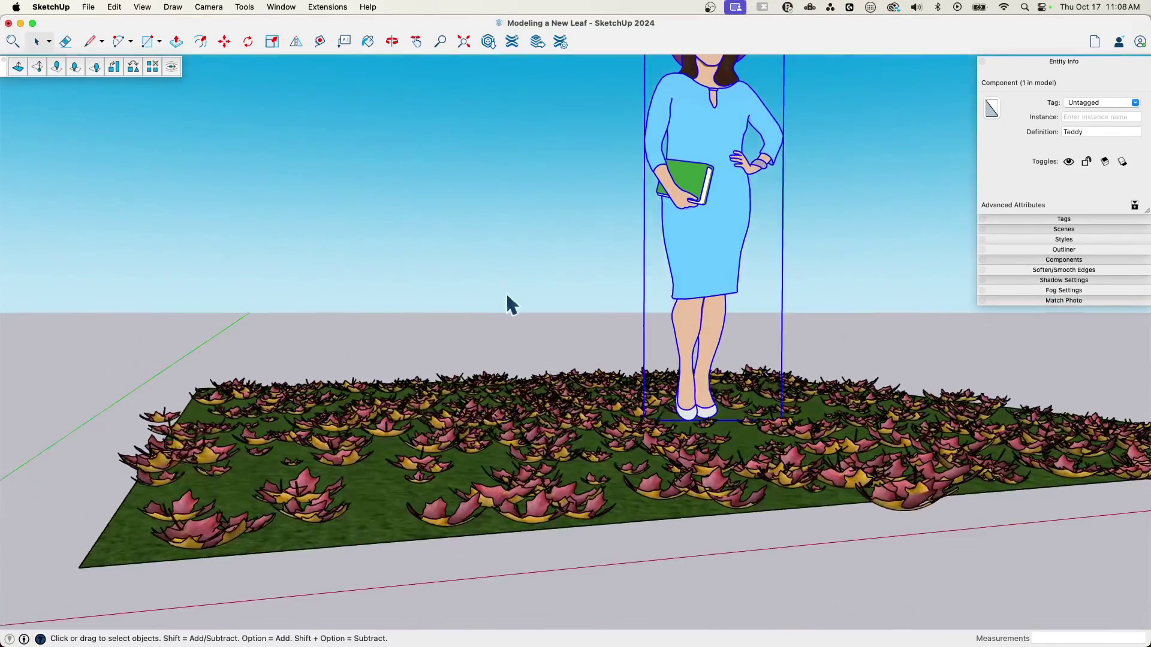
middle_drag(768, 358, 419, 552)
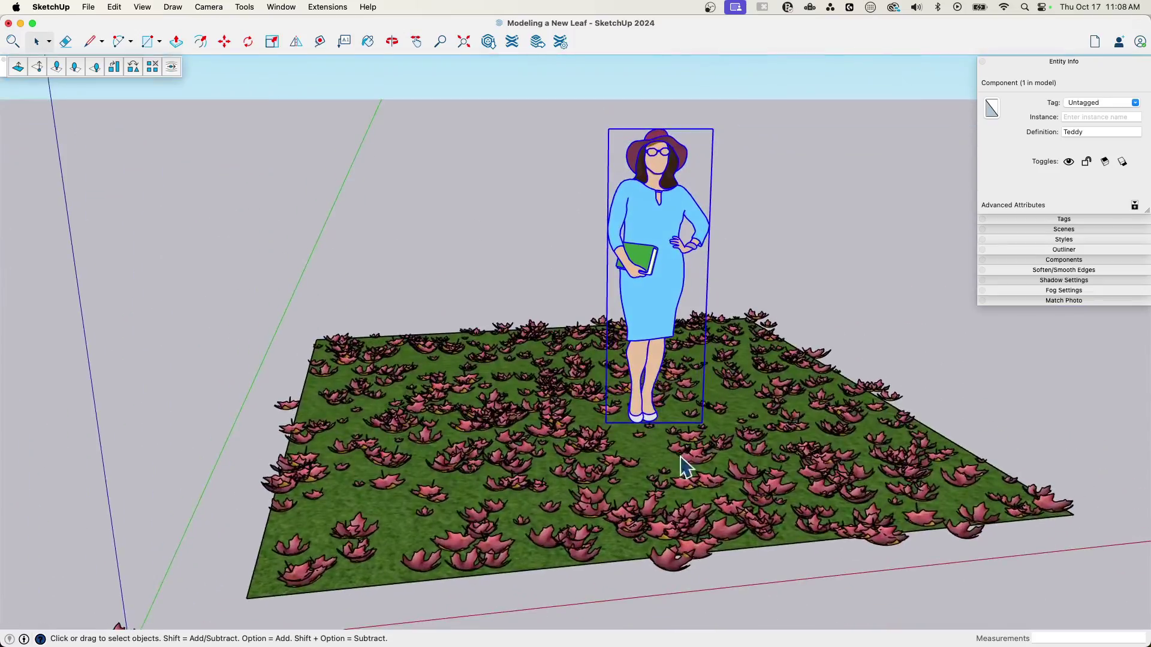
middle_drag(633, 370, 867, 623)
scroll(868, 624, down, 2)
scroll(868, 624, up, 3)
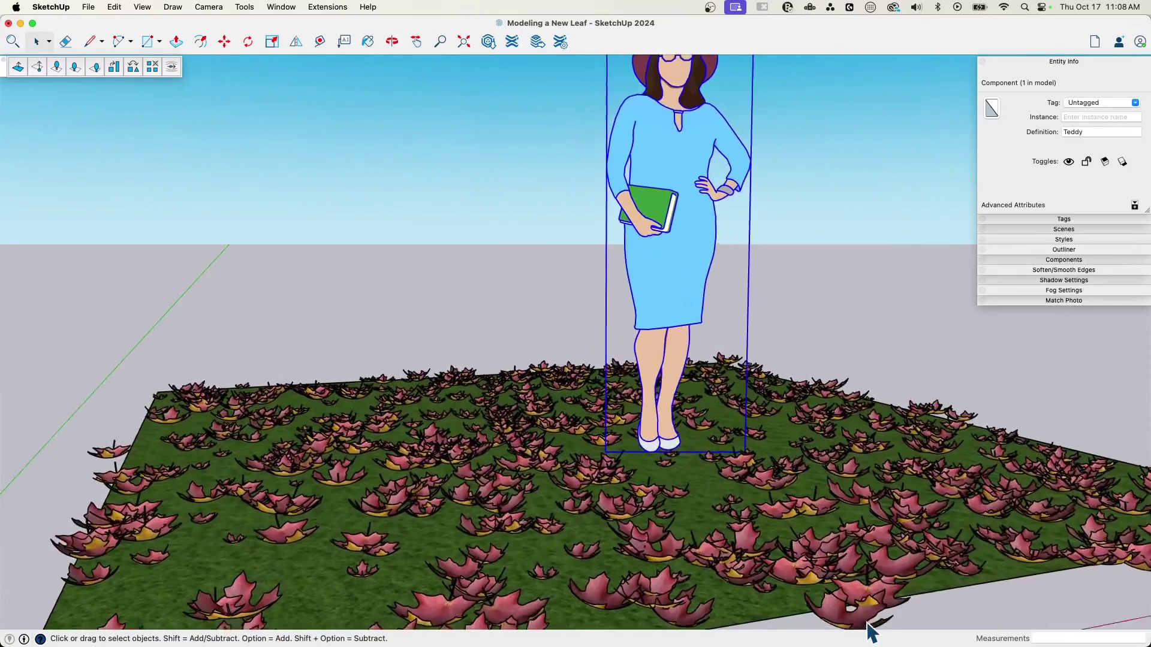
scroll(899, 633, down, 2)
click(899, 629)
scroll(904, 633, up, 5)
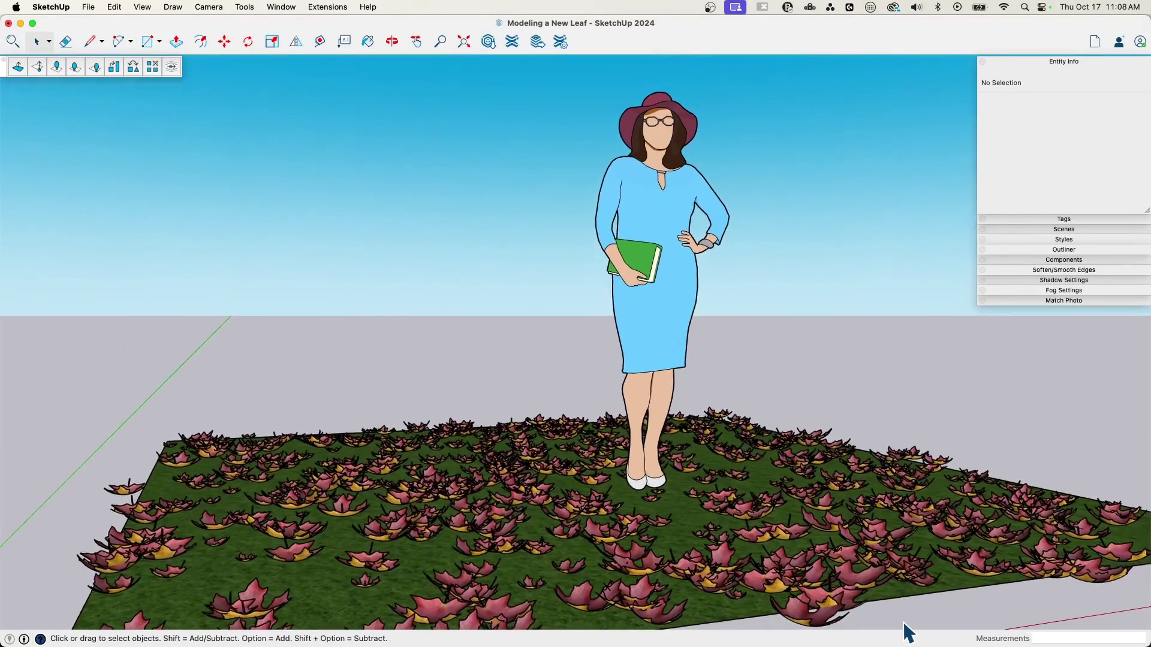
scroll(905, 633, up, 1)
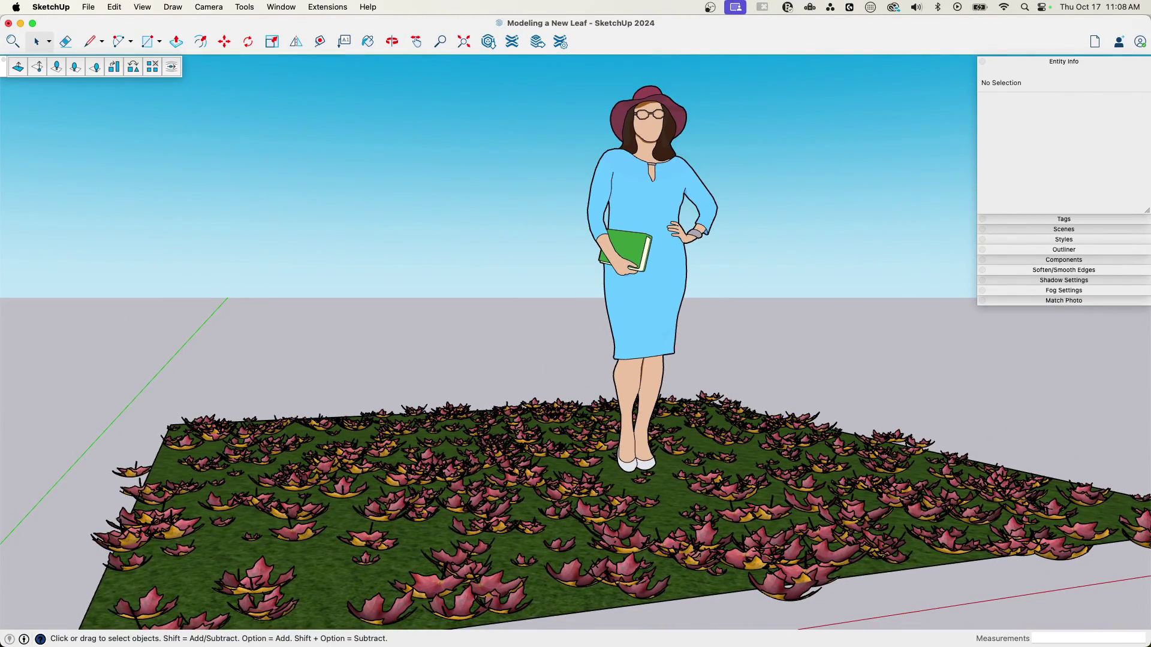